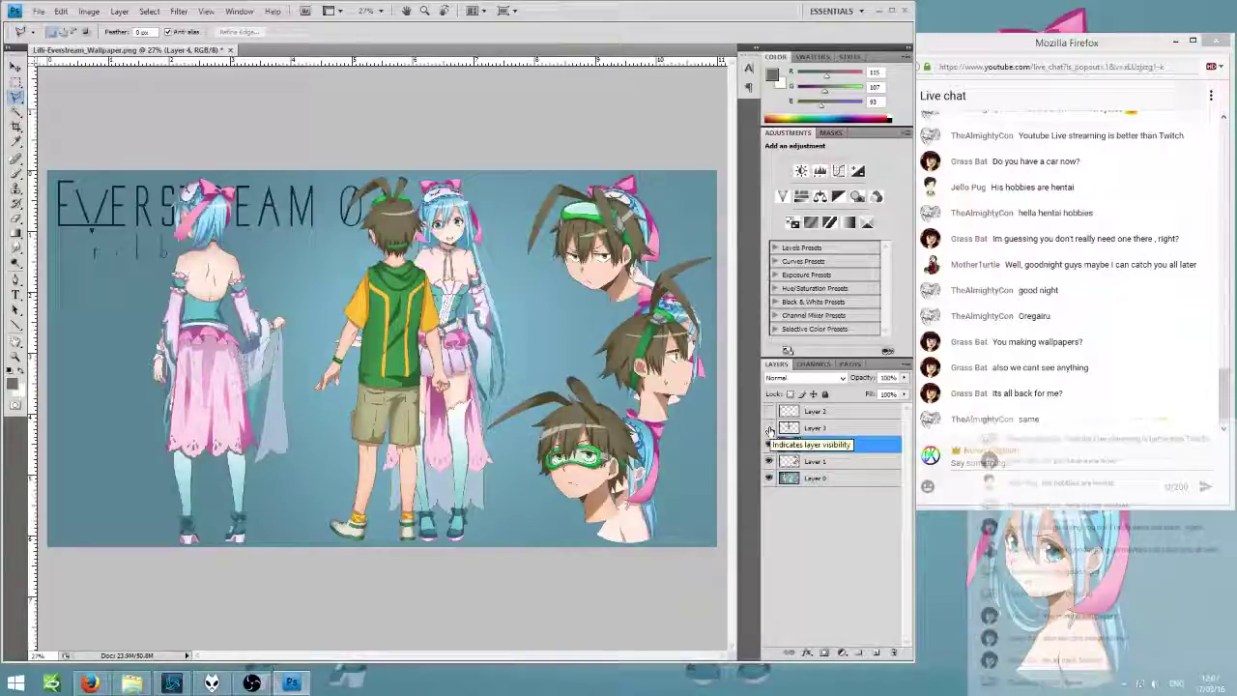
- Toggle layer visibility so the front-view boy on Layer 3 shows over the background, with Layer 4 and Layer 1 hidden
{"action": "left_click", "coordinate": [770, 444]}
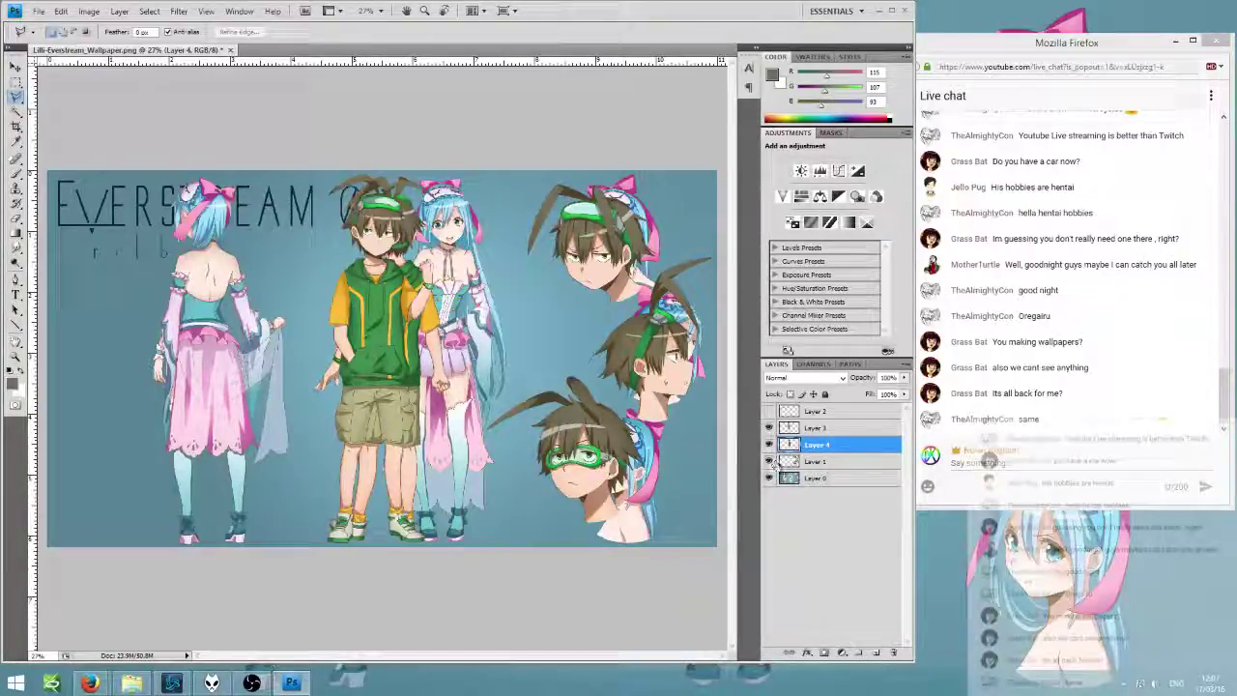
{"action": "left_click", "coordinate": [769, 461]}
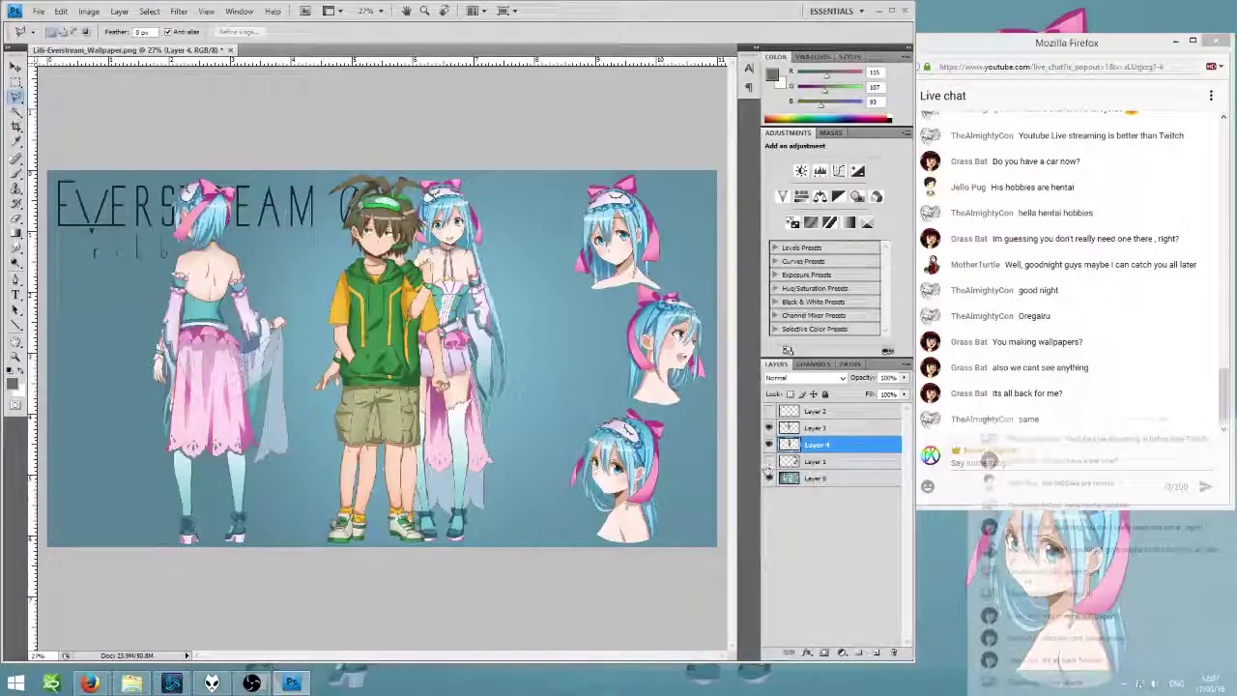
{"action": "key", "text": "v"}
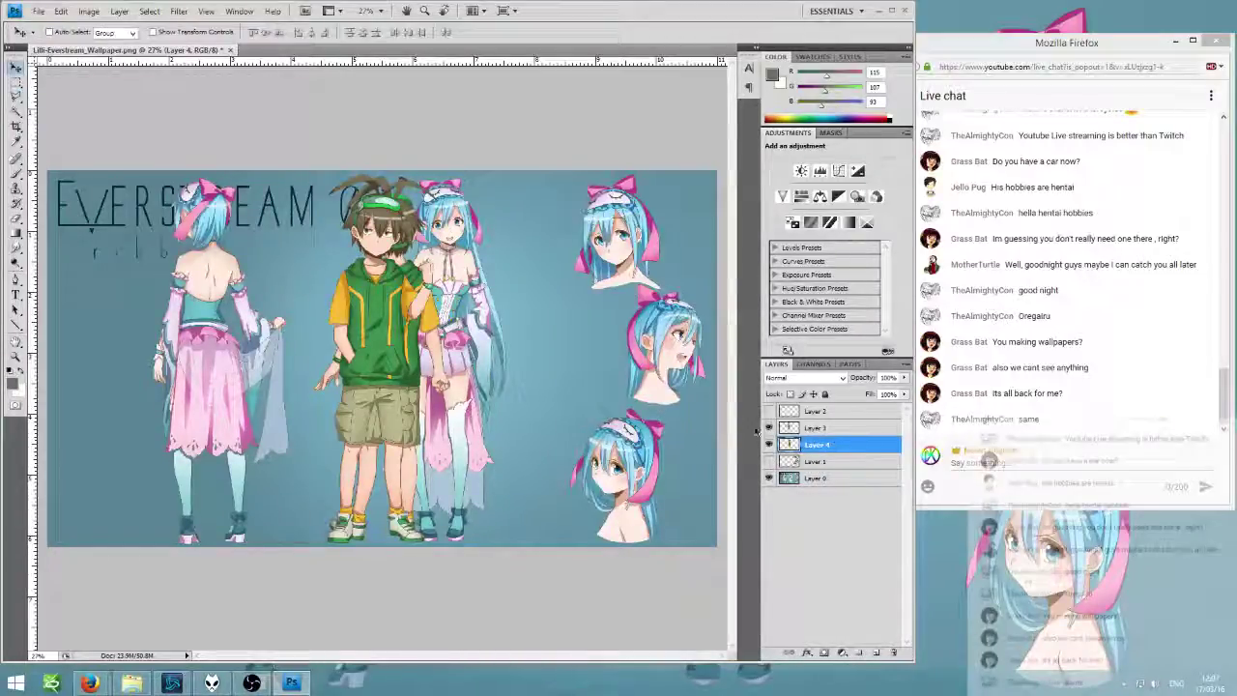
{"action": "left_click", "coordinate": [769, 427]}
{"action": "left_click", "coordinate": [769, 443]}
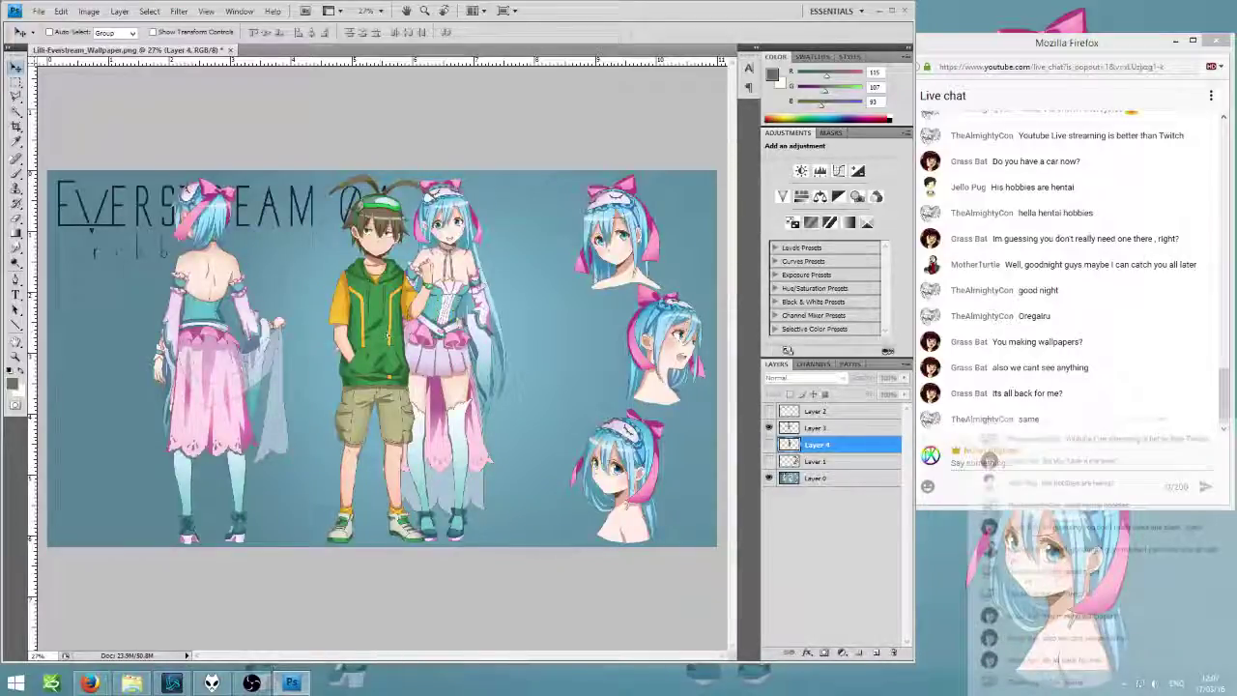
- Move the front-view boy over the front-view girl, and show Layer 4 and move its back-view boy over the back-view girl
{"action": "left_click", "coordinate": [821, 427]}
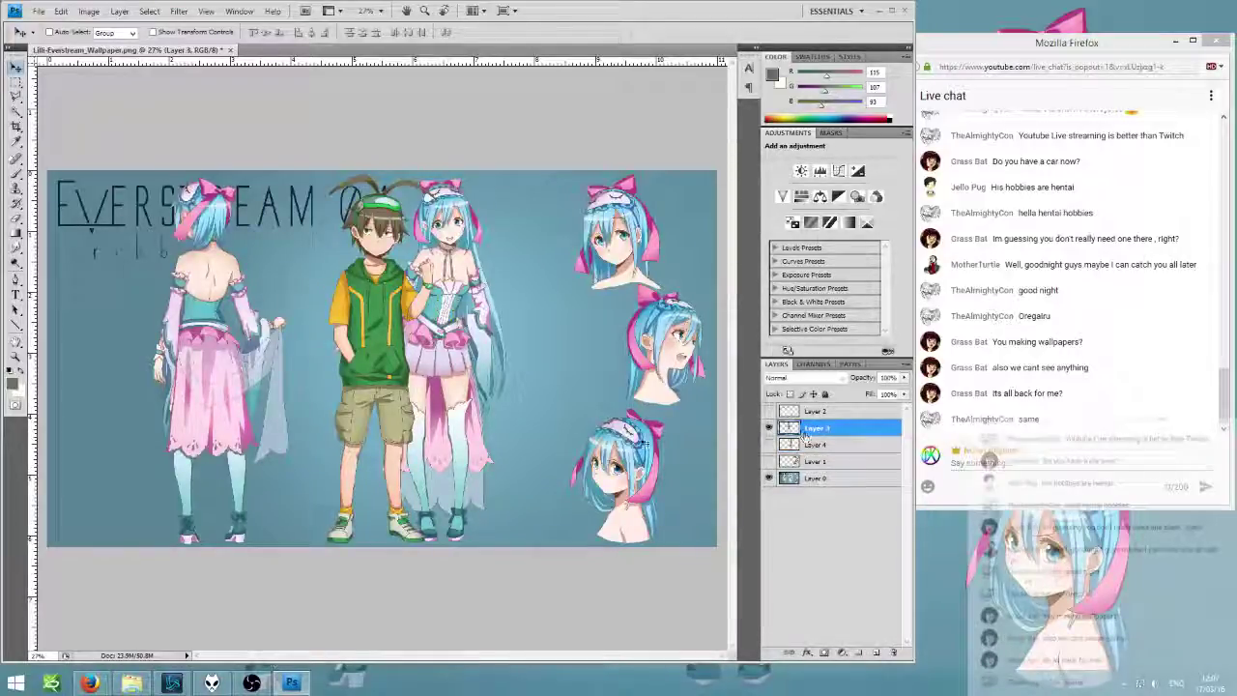
{"action": "left_click_drag", "start_coordinate": [410, 365], "coordinate": [476, 374]}
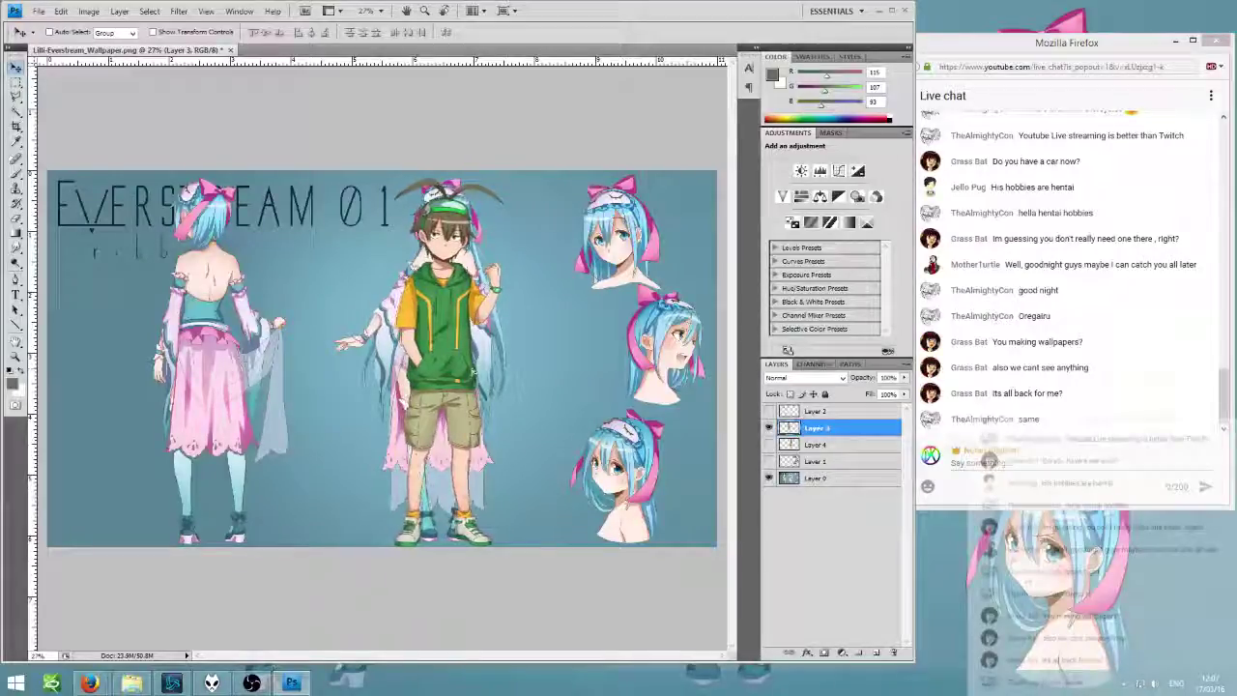
{"action": "left_click", "coordinate": [768, 444]}
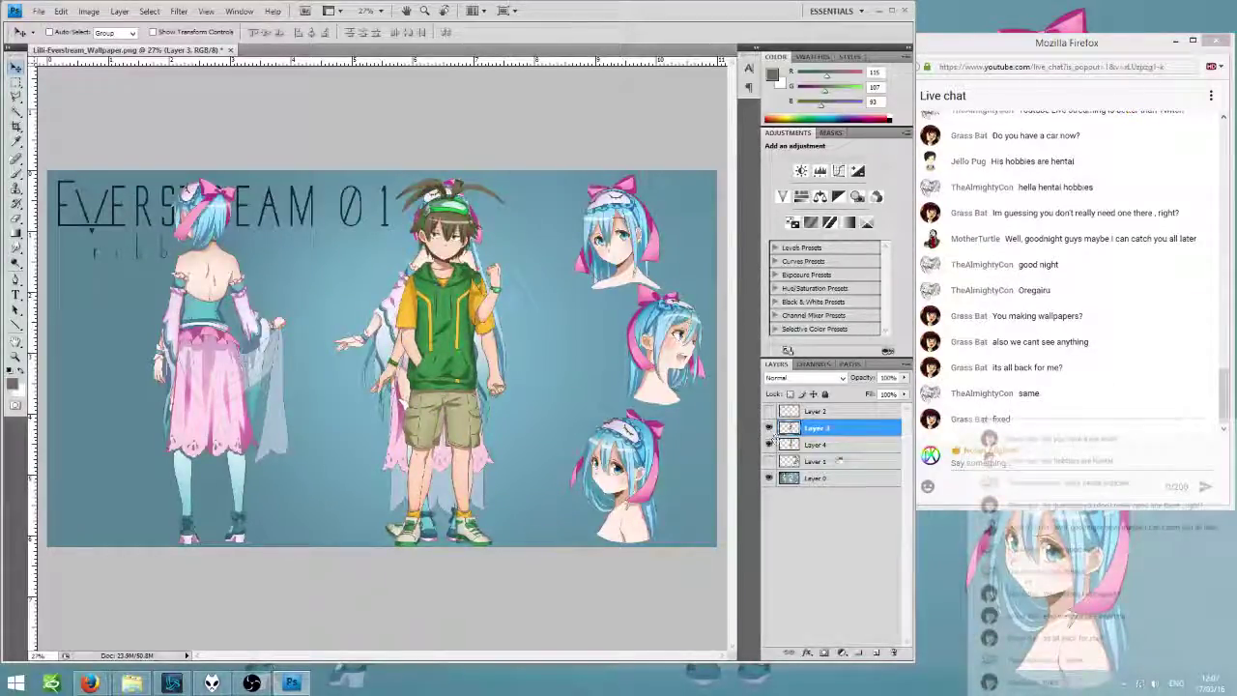
{"action": "left_click", "coordinate": [817, 444]}
{"action": "left_click_drag", "start_coordinate": [464, 367], "coordinate": [251, 367]}
{"action": "mouse_move", "coordinate": [286, 420]}
{"action": "left_mouse_down"}
{"action": "mouse_move", "coordinate": [261, 418]}
{"action": "mouse_move", "coordinate": [278, 422]}
{"action": "left_mouse_up"}
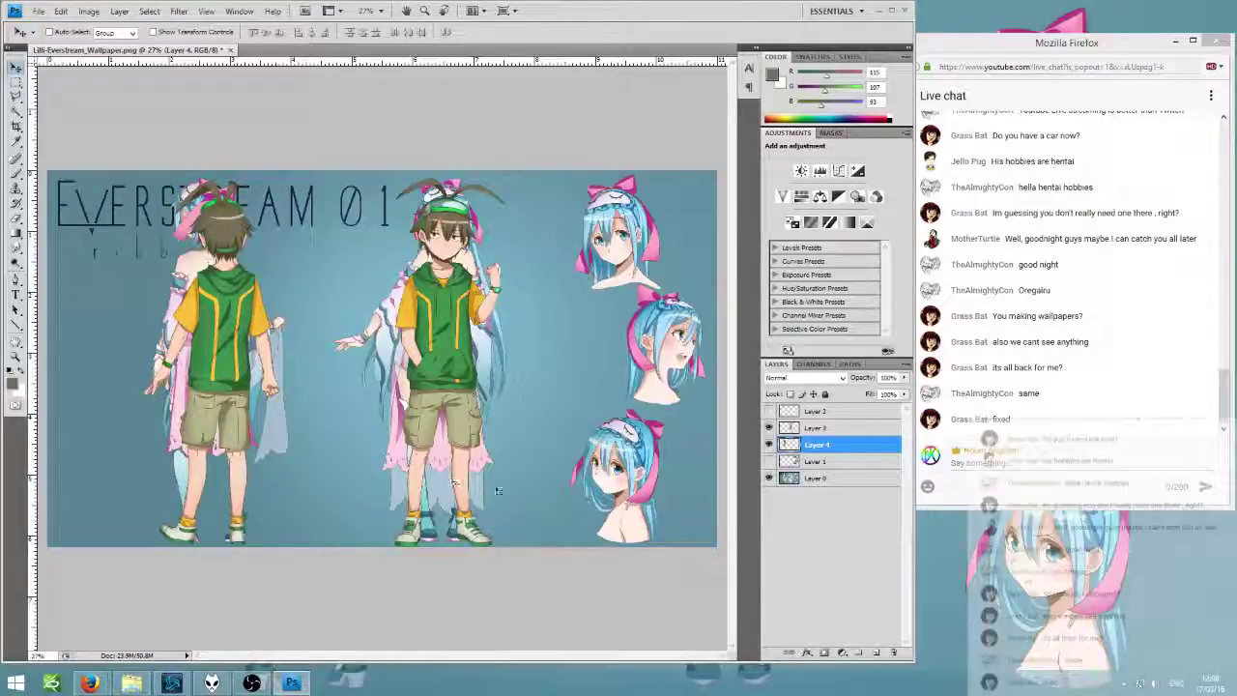
- Show the boy's three head portraits on Layer 1 and nudge them down and right over the girl's heads
{"action": "left_click", "coordinate": [823, 466]}
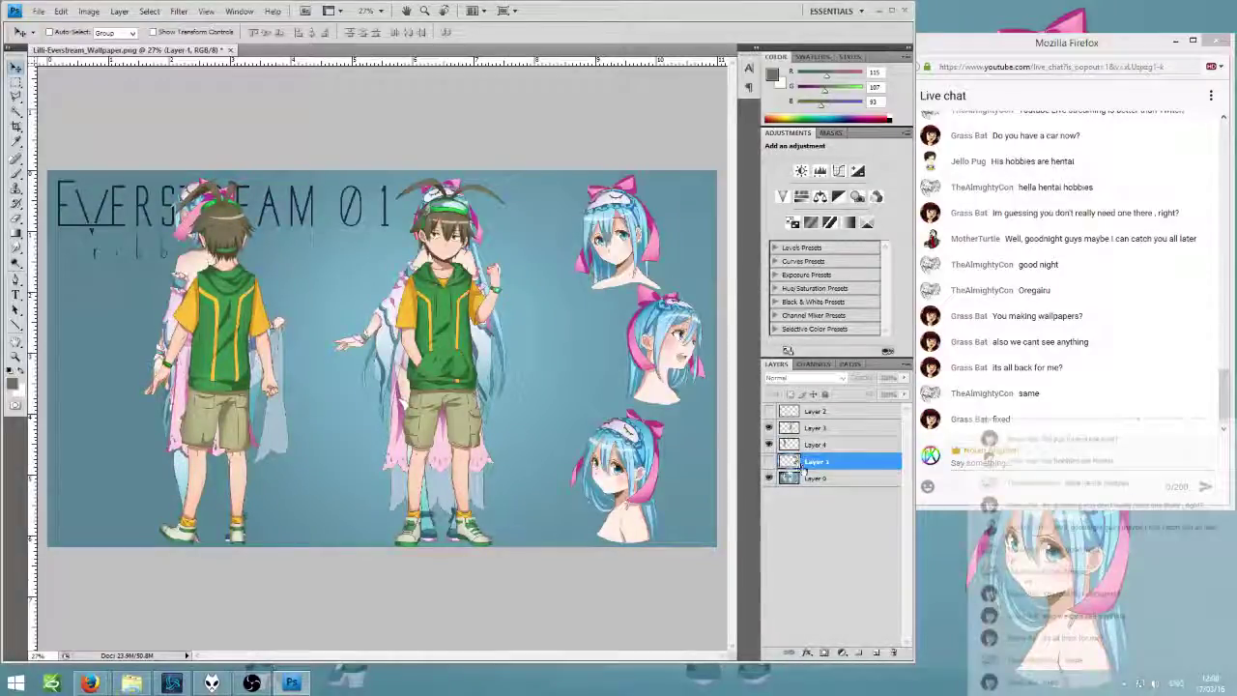
{"action": "left_click", "coordinate": [769, 460]}
{"action": "key", "text": "shift+Down"}
{"action": "key", "text": "shift+Down"}
{"action": "key", "text": "shift+Right"}
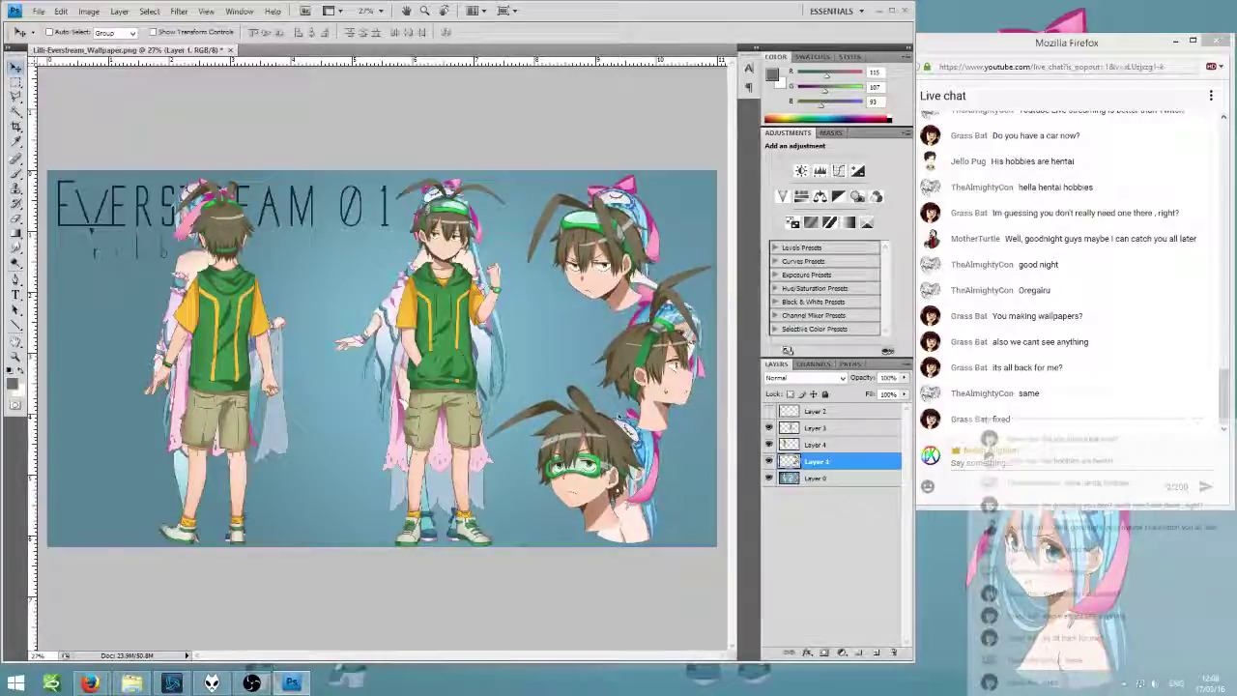
- Scale the three head portraits proportionally to about 97% and reposition them over the girl's head portraits
{"action": "key", "text": "ctrl+t"}
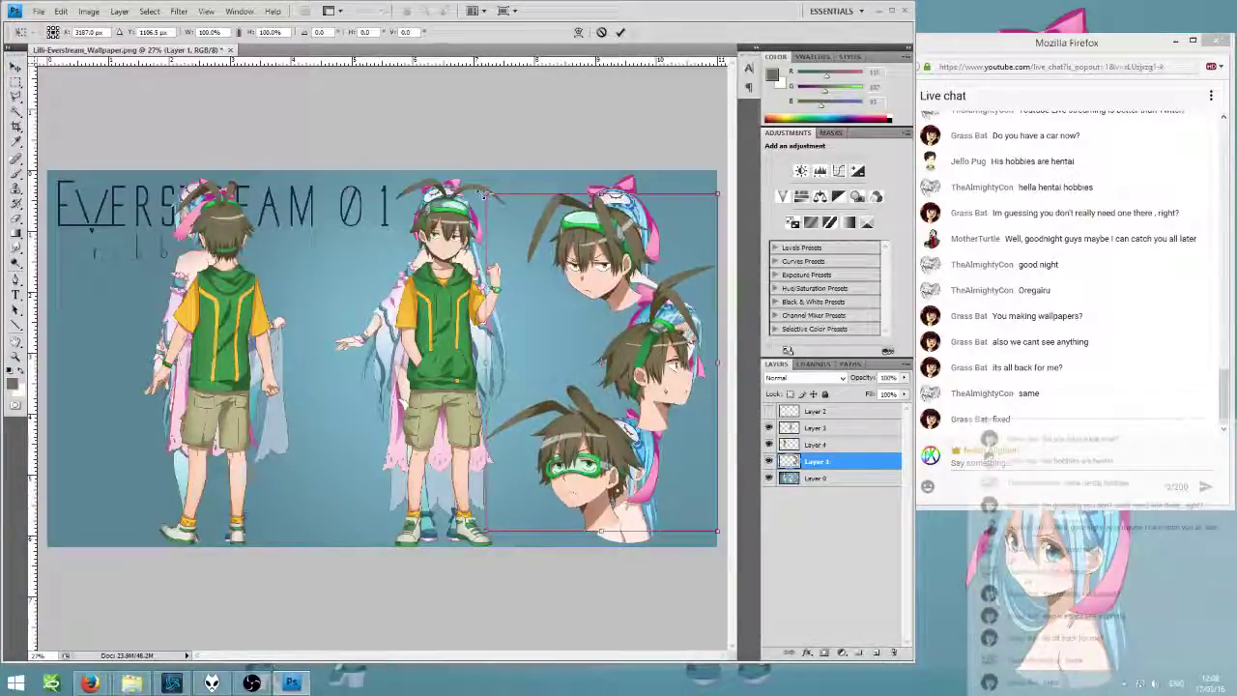
{"action": "left_click_drag", "start_coordinate": [486, 193], "coordinate": [493, 200]}
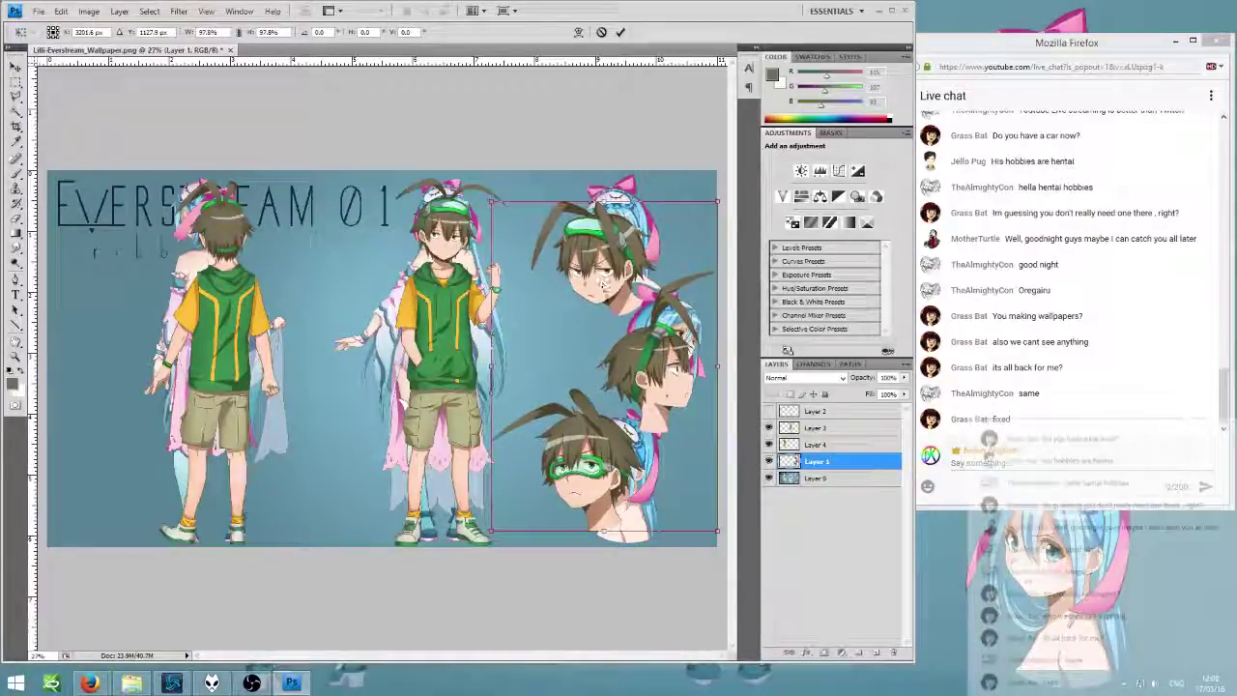
{"action": "left_click_drag", "start_coordinate": [630, 315], "coordinate": [629, 296]}
{"action": "left_click_drag", "start_coordinate": [491, 190], "coordinate": [496, 196]}
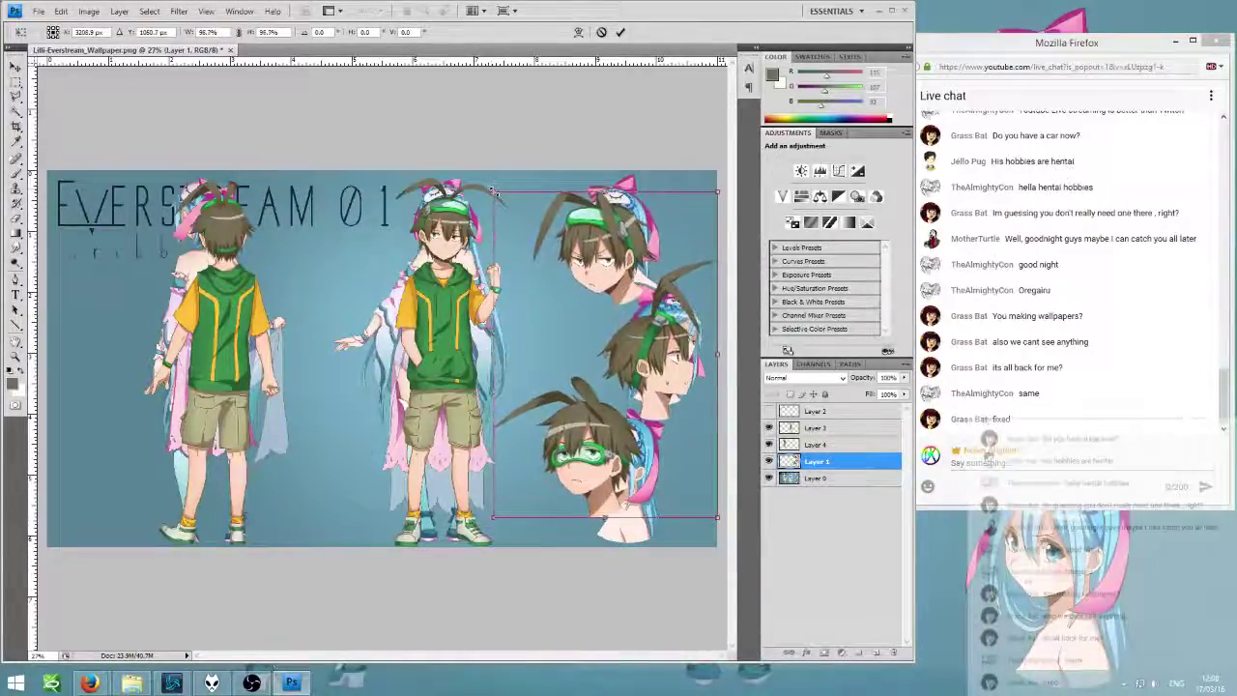
{"action": "key", "text": "Return"}
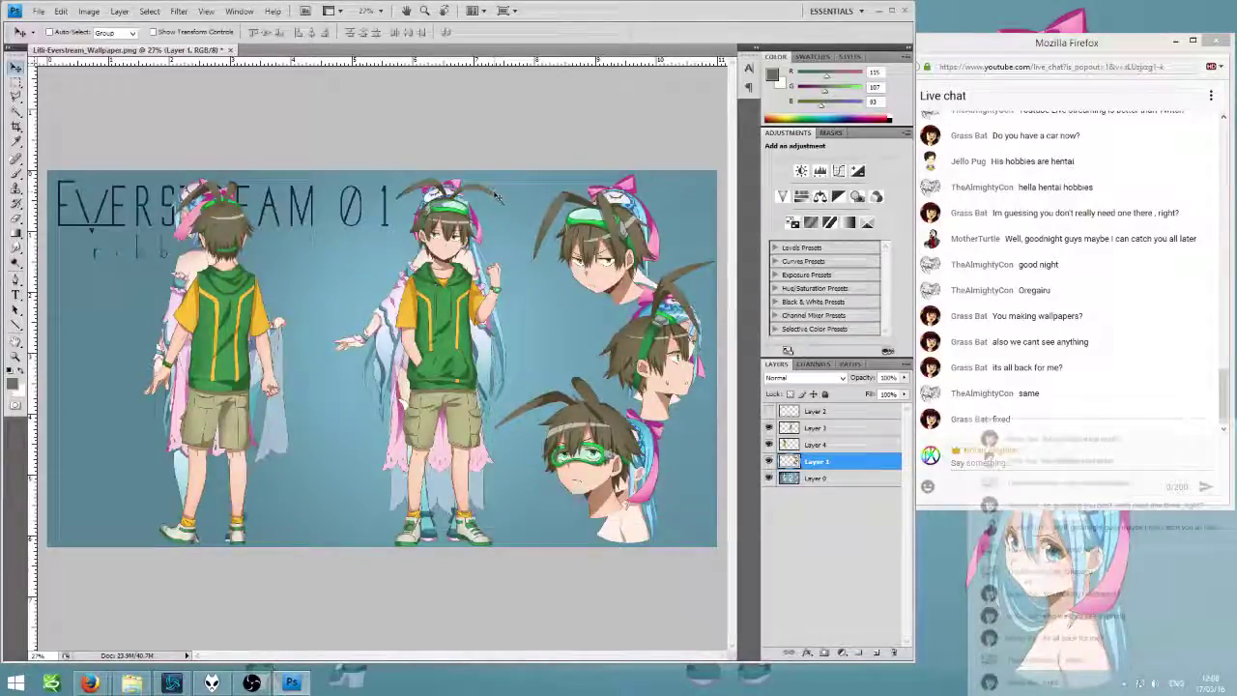
{"action": "left_click_drag", "start_coordinate": [588, 353], "coordinate": [583, 350]}
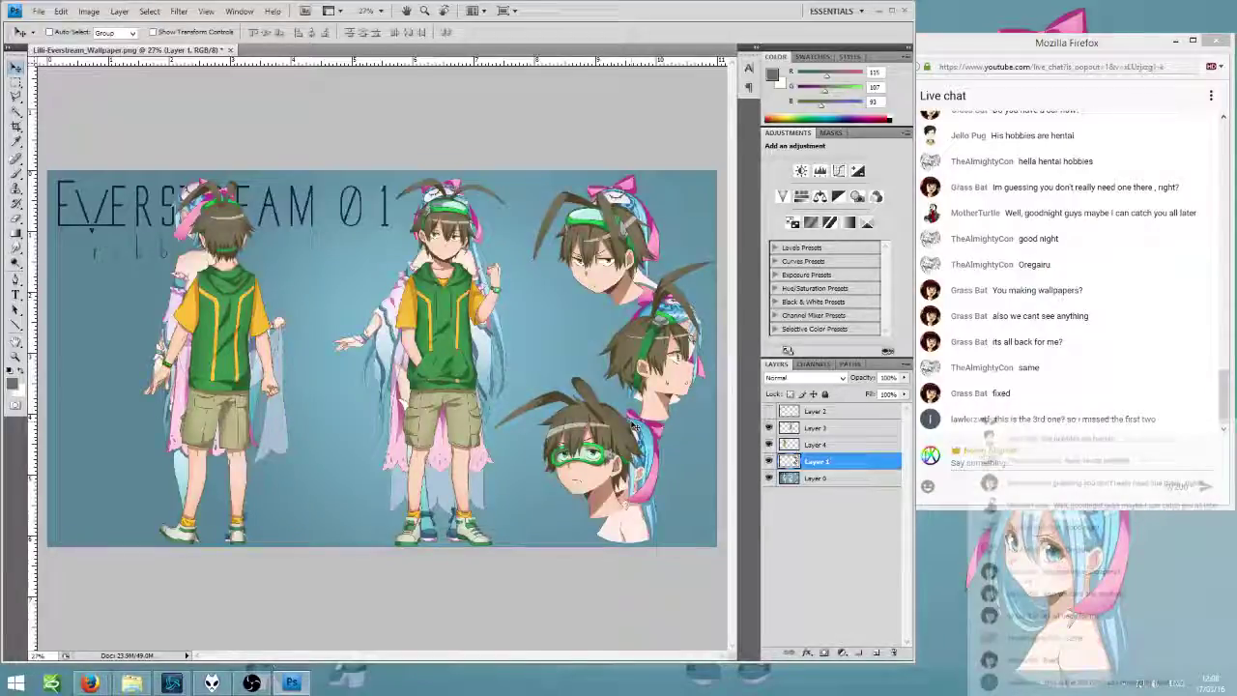
- Check the streaming dates of the first and second Nippon Netcast in YouTube's video manager, and return to Photoshop
{"action": "mouse_move", "coordinate": [96, 683]}
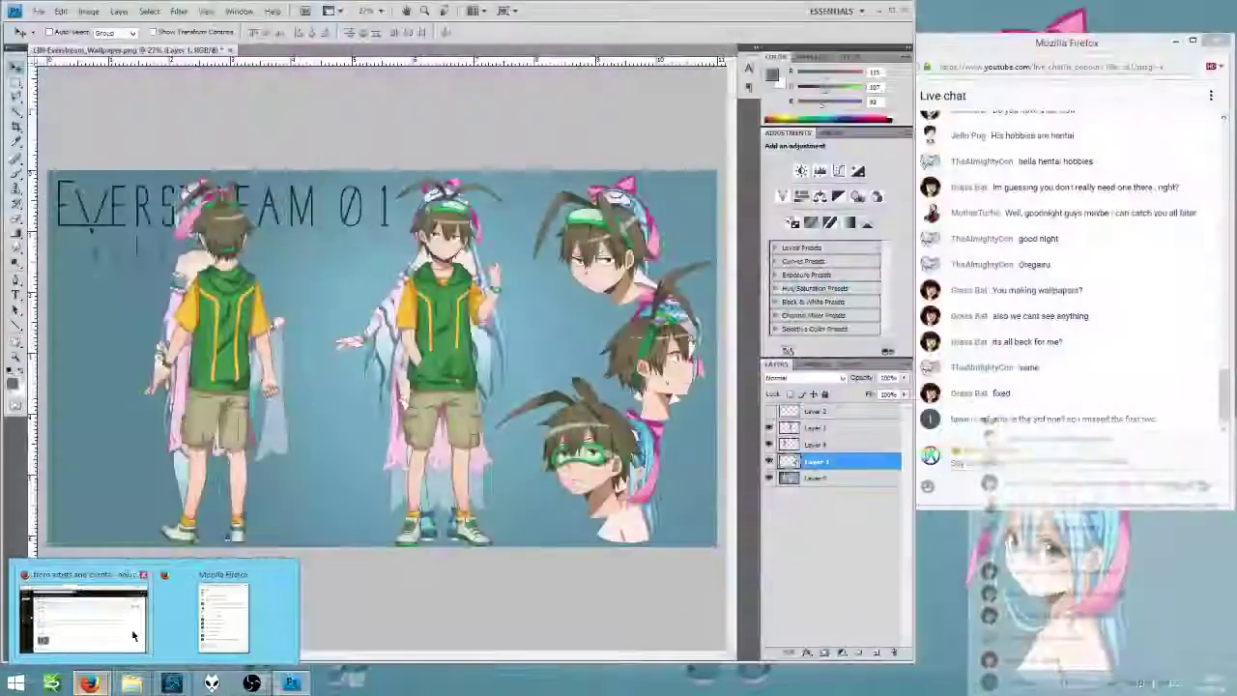
{"action": "left_click", "coordinate": [133, 635]}
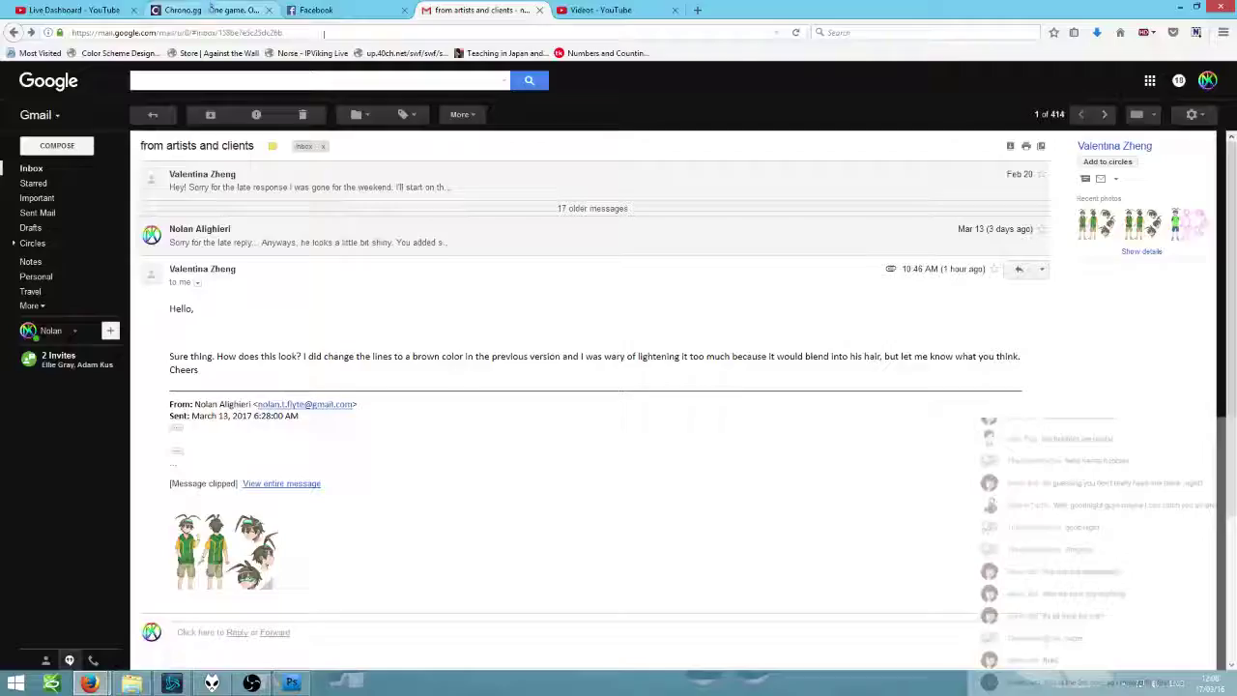
{"action": "left_click", "coordinate": [601, 10]}
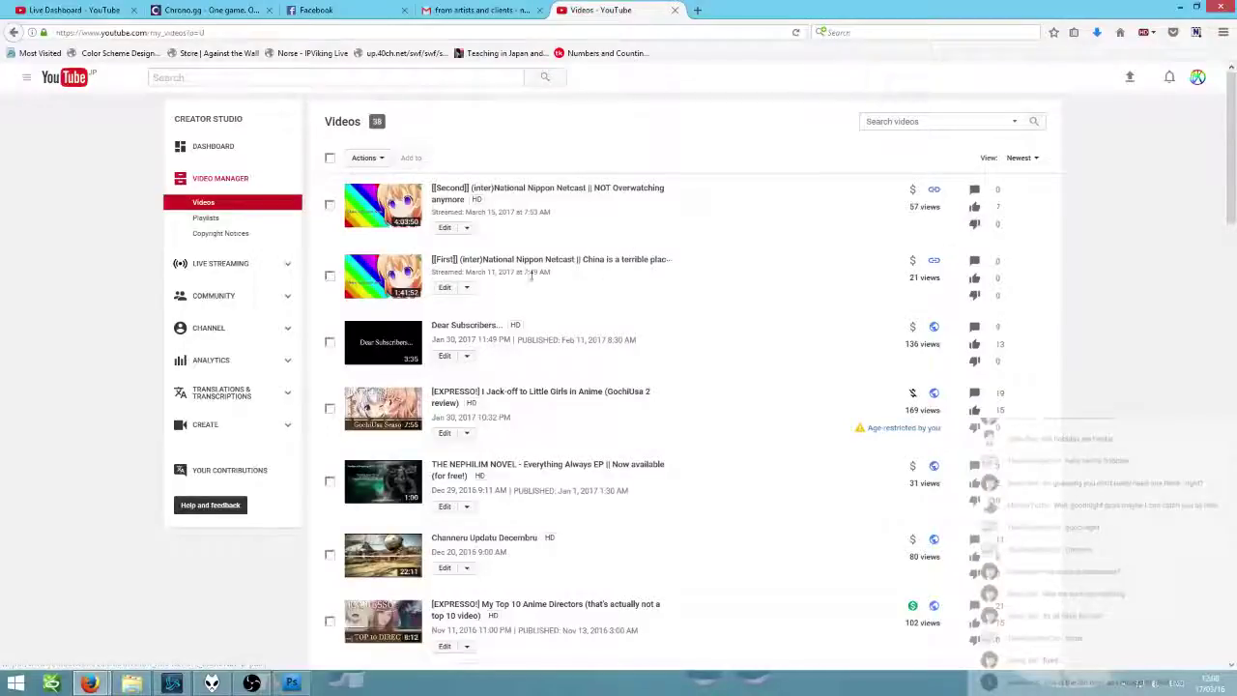
{"action": "left_click_drag", "start_coordinate": [465, 271], "coordinate": [593, 277]}
{"action": "left_click", "coordinate": [608, 288]}
{"action": "left_click", "coordinate": [503, 283]}
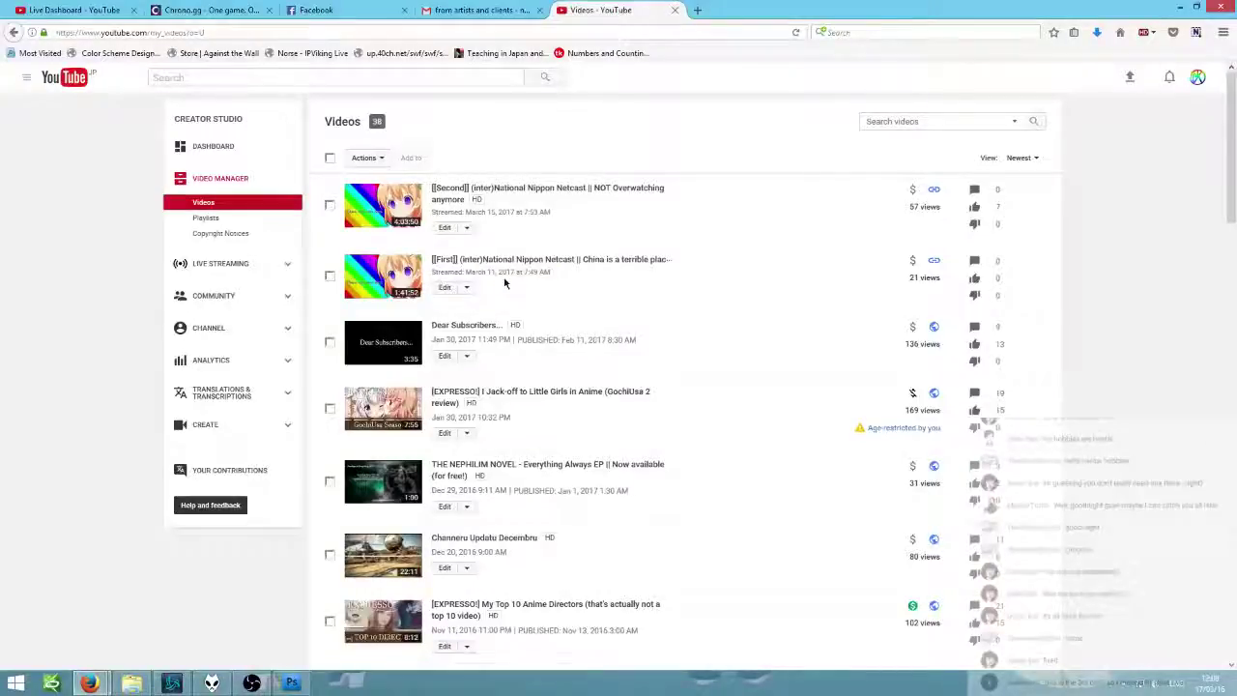
{"action": "left_click_drag", "start_coordinate": [504, 283], "coordinate": [474, 262]}
{"action": "left_click", "coordinate": [524, 262]}
{"action": "left_click_drag", "start_coordinate": [466, 212], "coordinate": [571, 216]}
{"action": "left_click", "coordinate": [576, 219]}
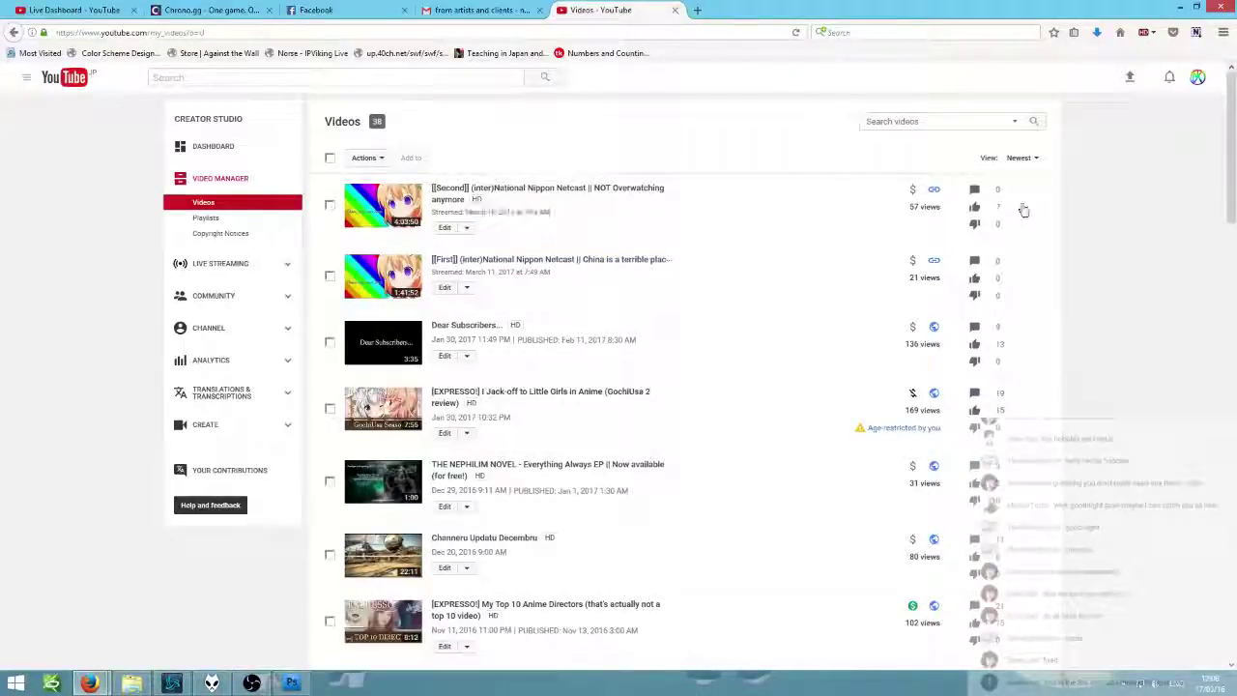
{"action": "left_click", "coordinate": [1177, 5]}
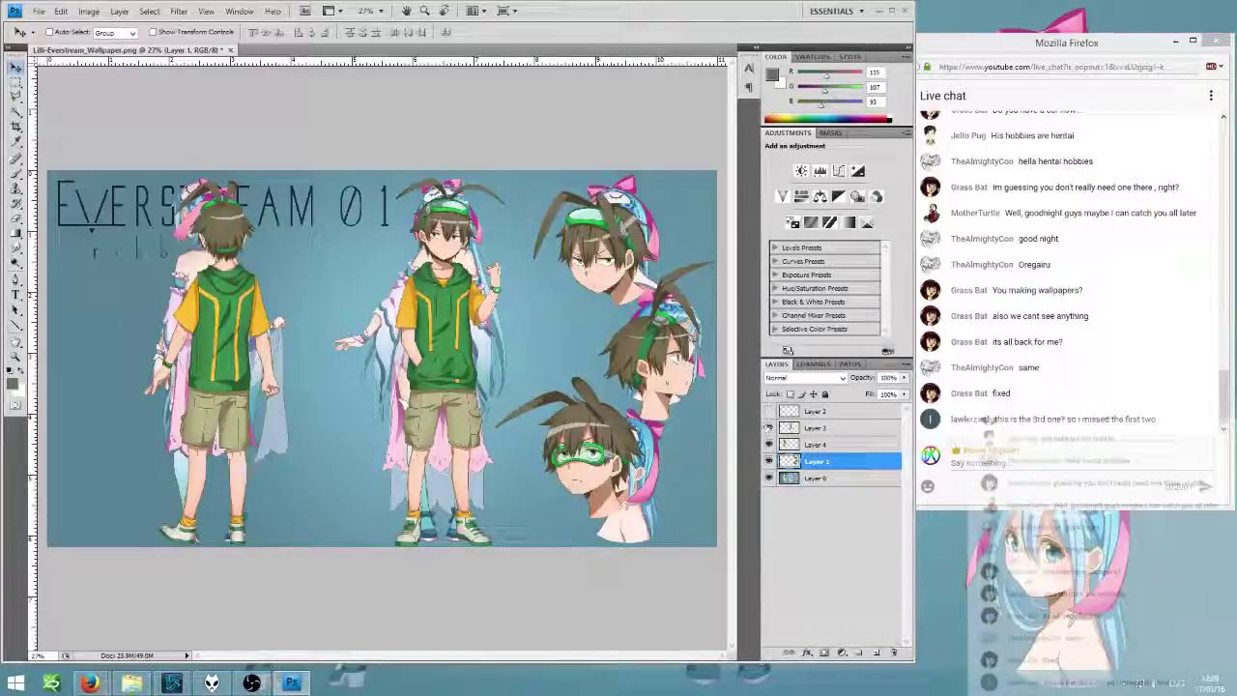
- Show the Everstream 01 title copy on Layer 2 and move it down and right, clear of the original title
{"action": "left_click", "coordinate": [769, 411]}
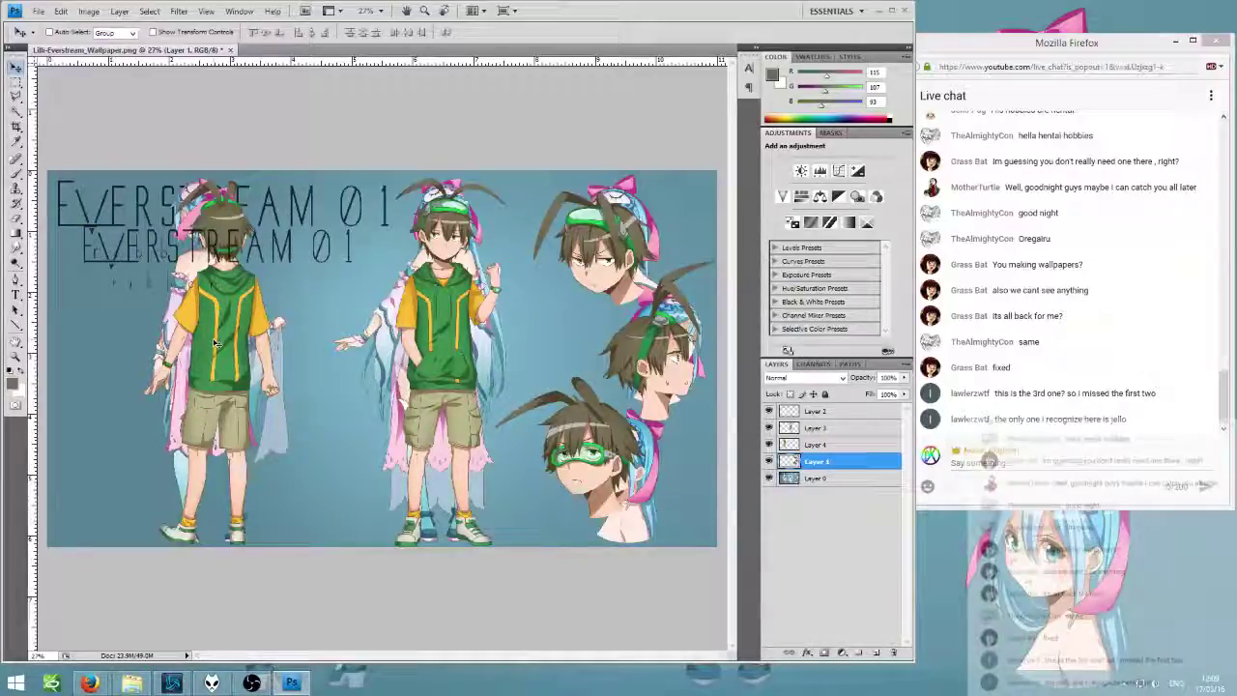
{"action": "mouse_move", "coordinate": [700, 383]}
{"action": "left_mouse_down"}
{"action": "mouse_move", "coordinate": [677, 366]}
{"action": "mouse_move", "coordinate": [682, 356]}
{"action": "mouse_move", "coordinate": [699, 382]}
{"action": "left_mouse_up"}
{"action": "left_click", "coordinate": [816, 411]}
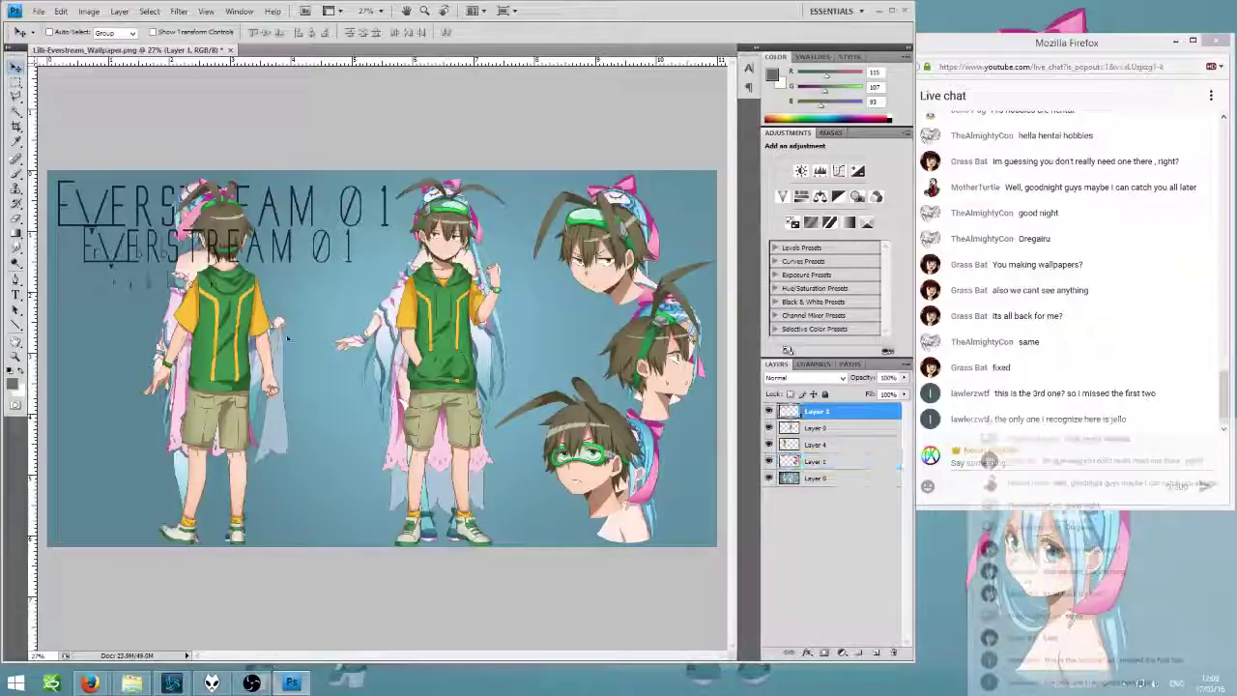
{"action": "left_click_drag", "start_coordinate": [193, 290], "coordinate": [242, 323]}
- Look through the Everstream and Cover Assets folders in File Explorer, and return to Photoshop
{"action": "left_click", "coordinate": [131, 683]}
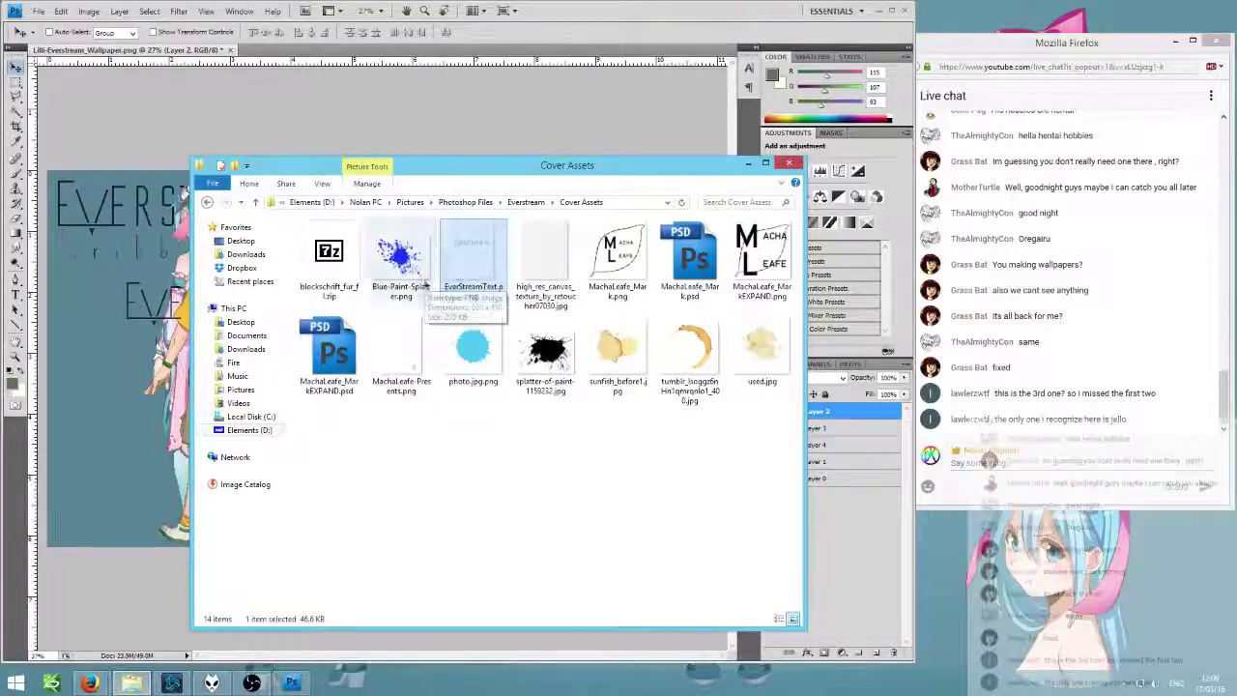
{"action": "left_click", "coordinate": [526, 202]}
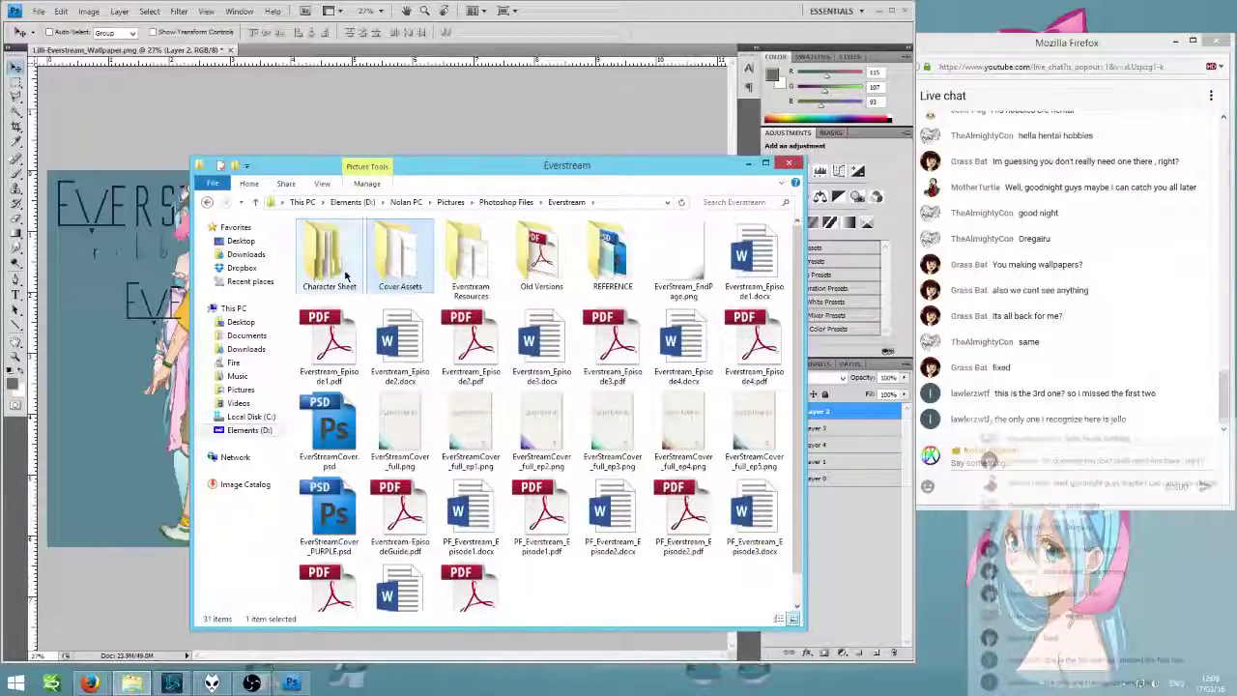
{"action": "double_click", "coordinate": [400, 253]}
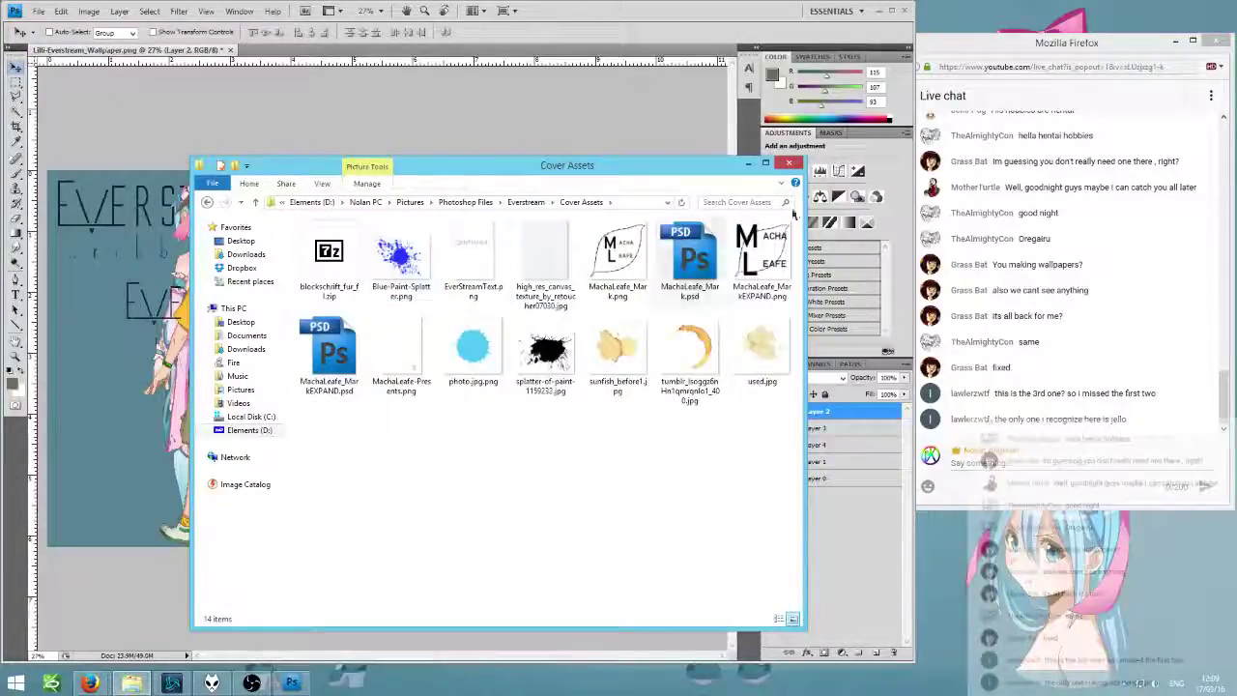
{"action": "left_click", "coordinate": [748, 163]}
- Scale the Everstream 01 title copy proportionally to about 123.7% and align it over the original title
{"action": "key", "text": "ctrl+t"}
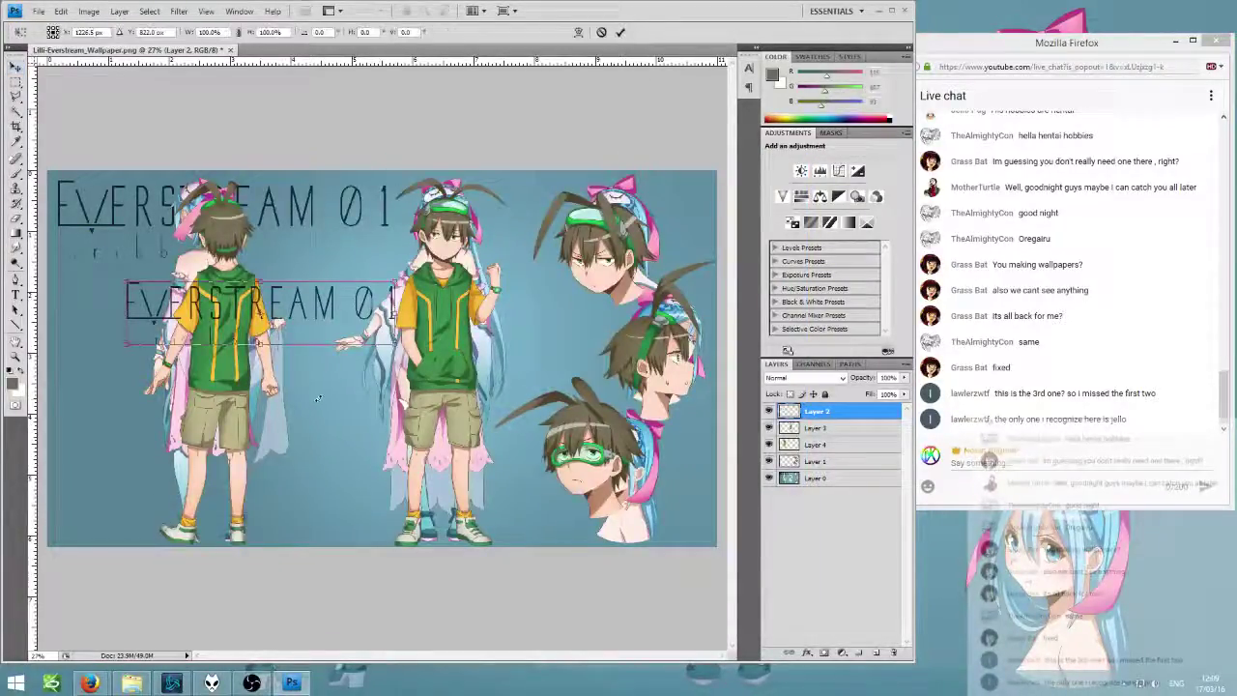
{"action": "left_click_drag", "start_coordinate": [394, 282], "coordinate": [539, 249]}
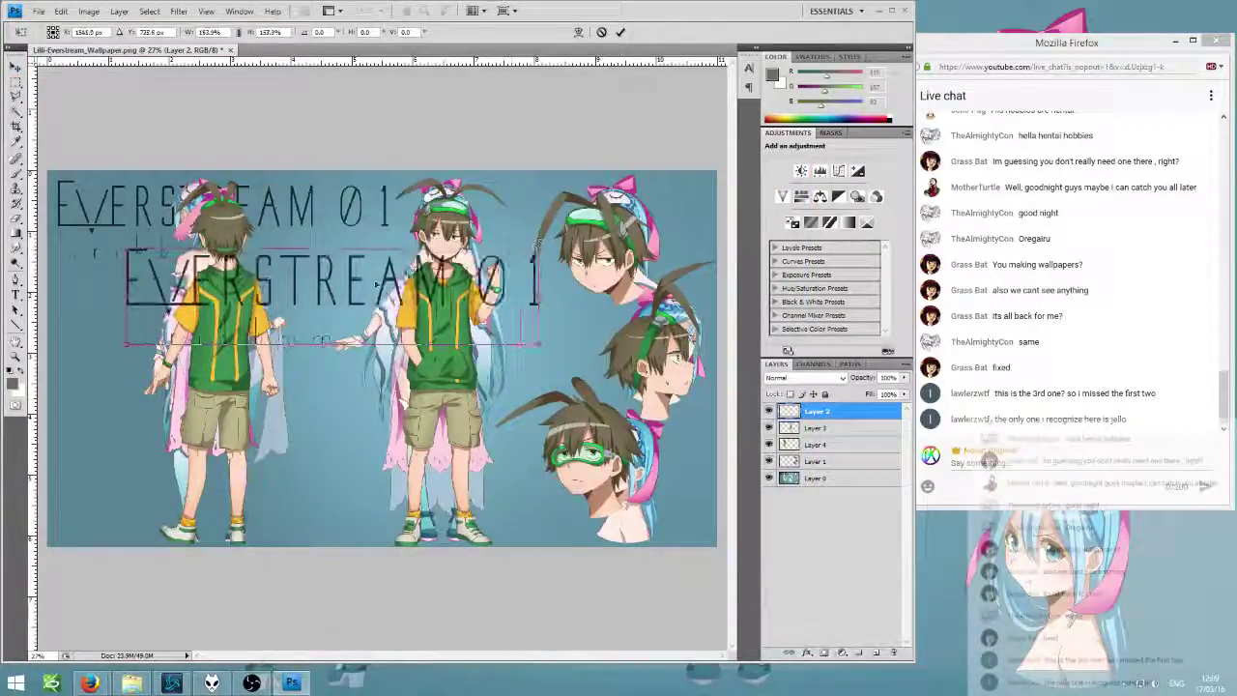
{"action": "left_click_drag", "start_coordinate": [319, 305], "coordinate": [249, 236]}
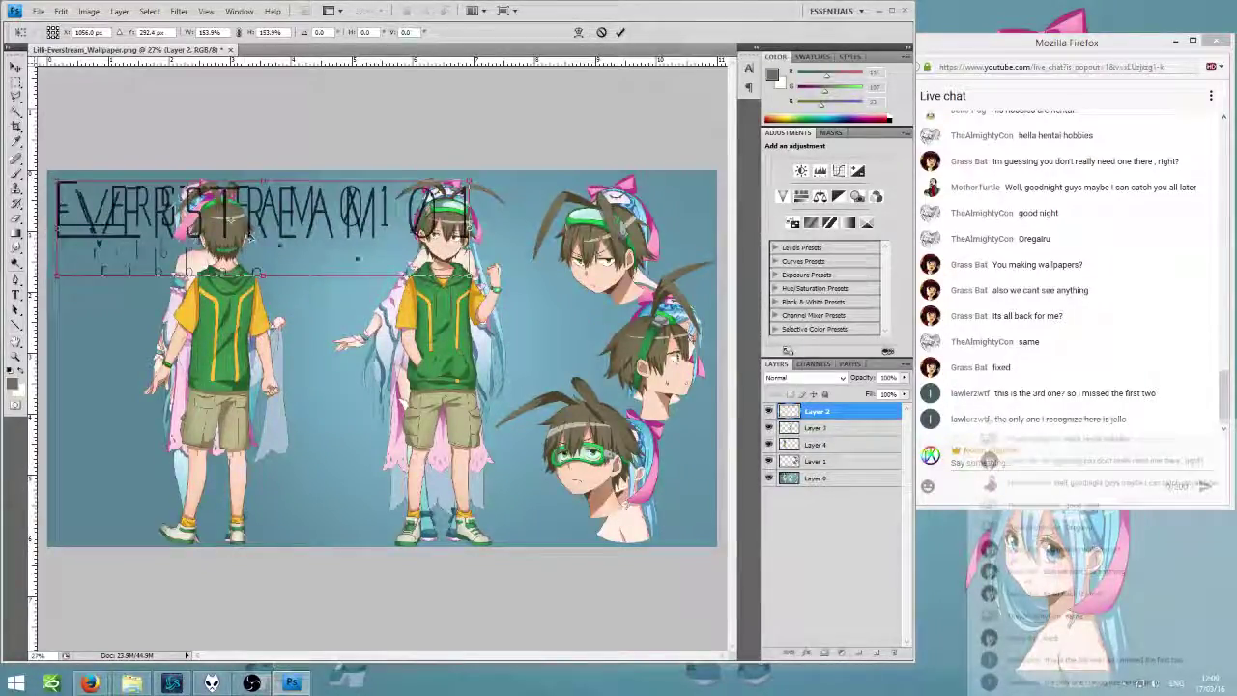
{"action": "left_click_drag", "start_coordinate": [469, 276], "coordinate": [393, 254]}
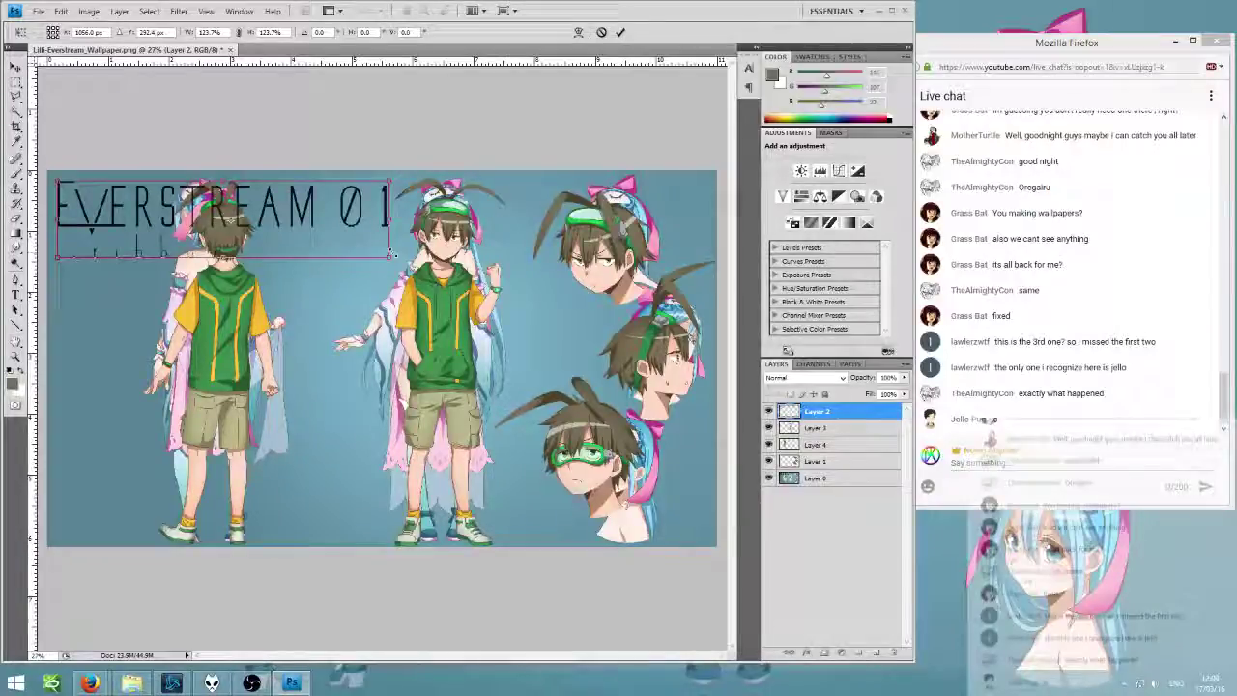
{"action": "key", "text": "Return"}
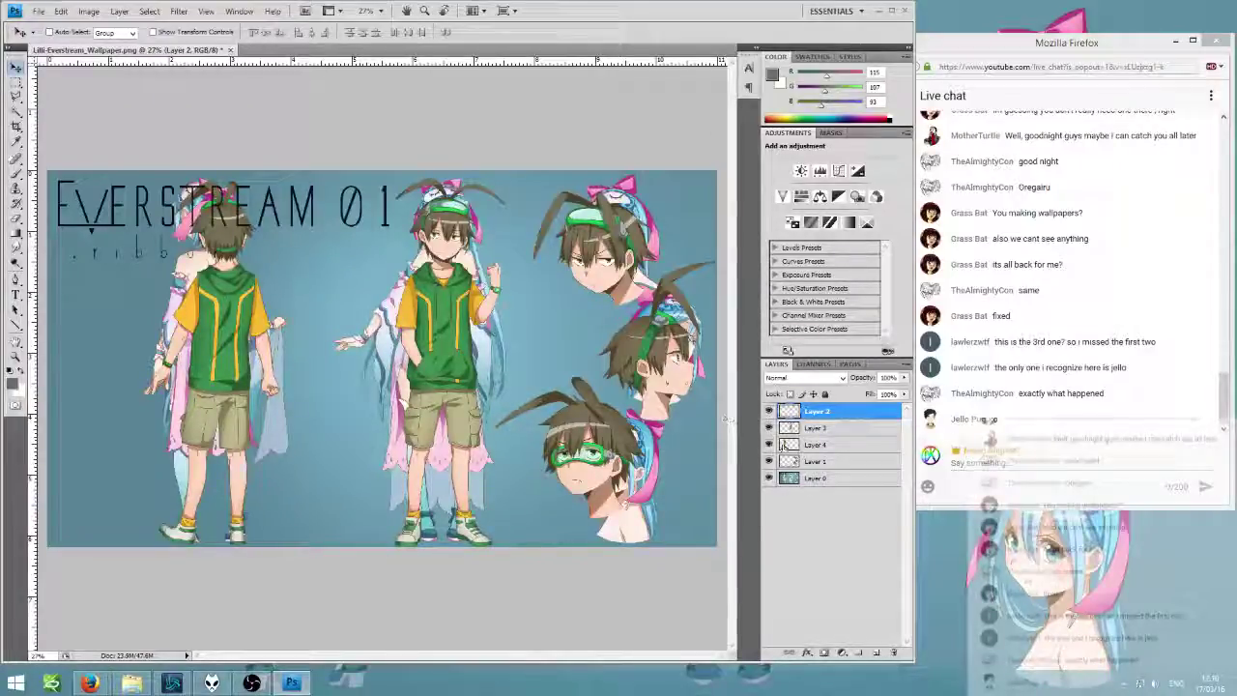
- Move the title's Layer 2 beneath the character layers, directly above Layer 0, and hide the Layer 0 background
{"action": "left_click", "coordinate": [769, 477]}
{"action": "left_click", "coordinate": [769, 477]}
{"action": "left_click", "coordinate": [770, 478]}
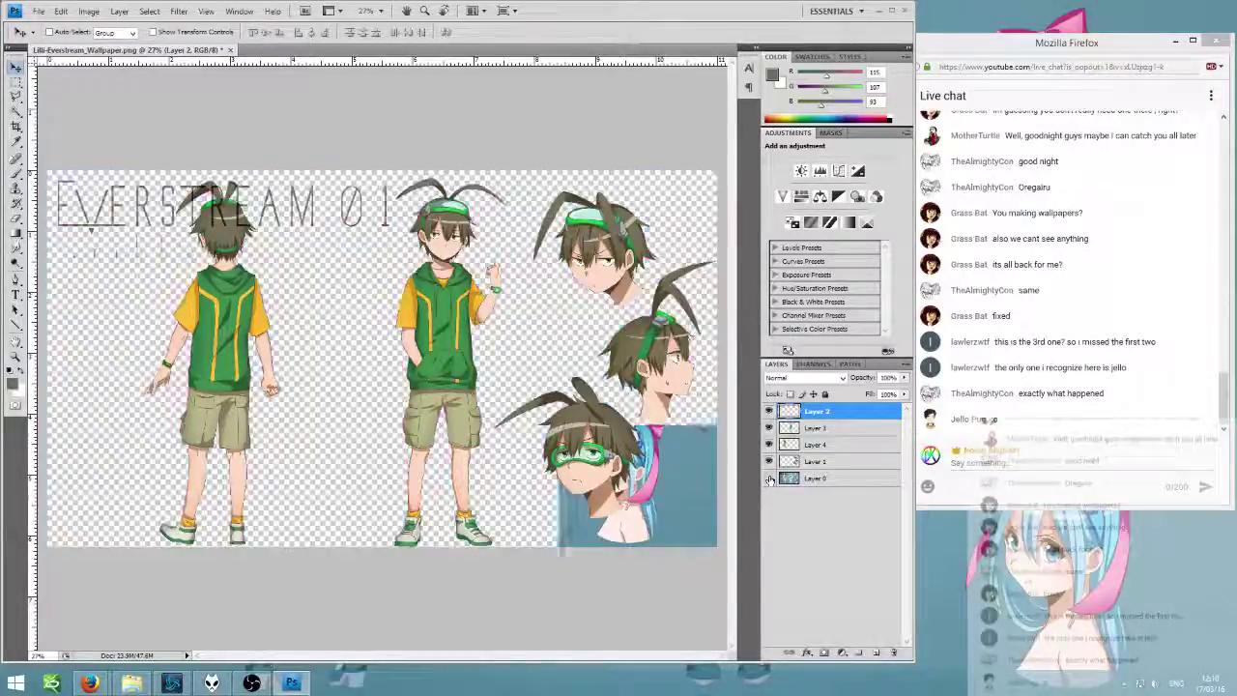
{"action": "left_click", "coordinate": [769, 478]}
{"action": "left_click_drag", "start_coordinate": [819, 431], "coordinate": [817, 470]}
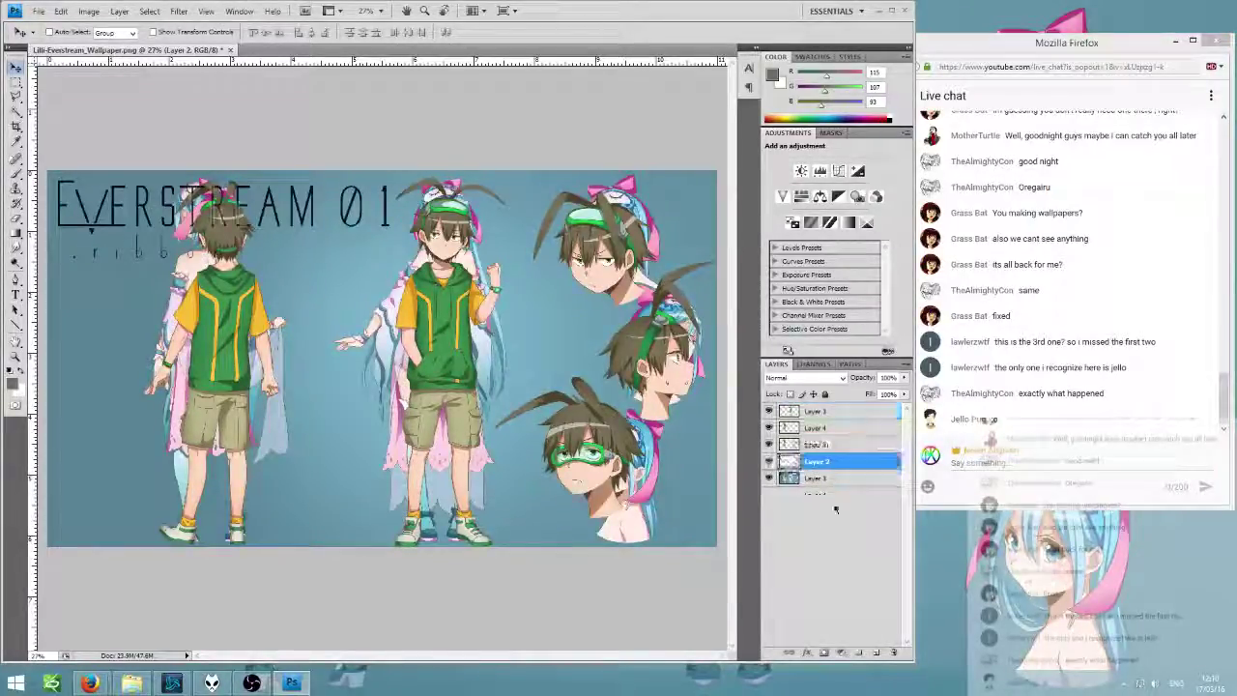
{"action": "left_click", "coordinate": [769, 477]}
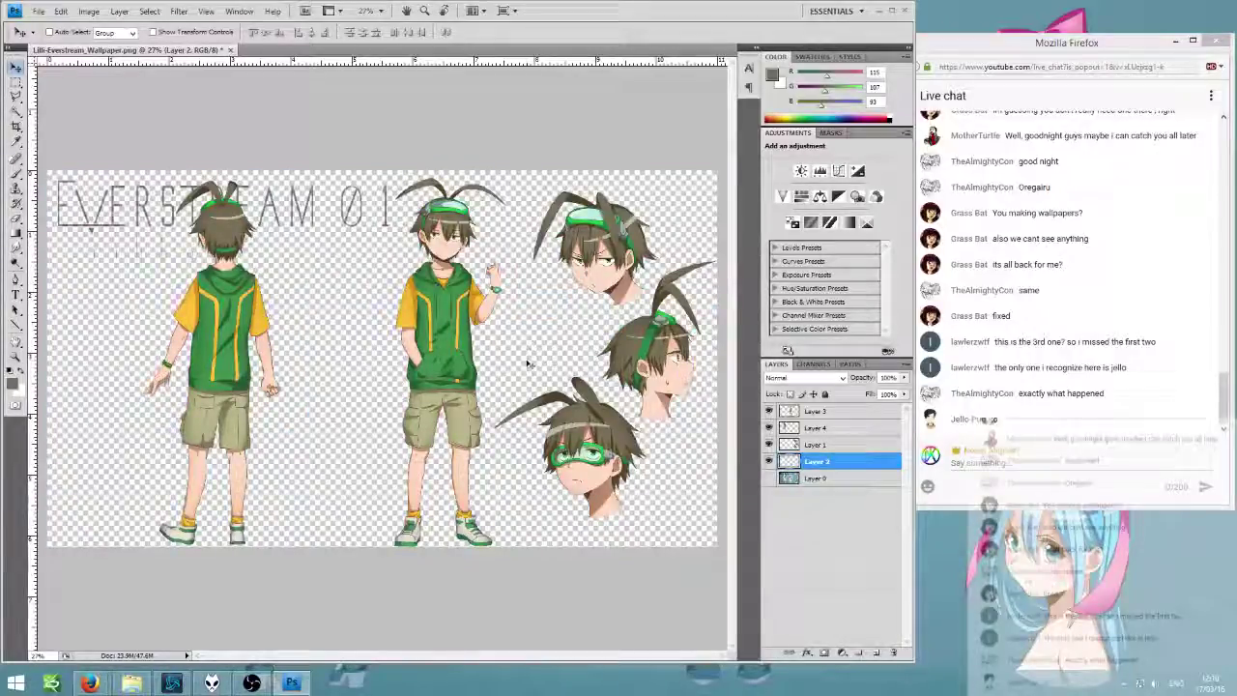
- Sample the hoodie's green as one gradient color and set the other to a darker, muted green, #426e4b
{"action": "key", "text": "b"}
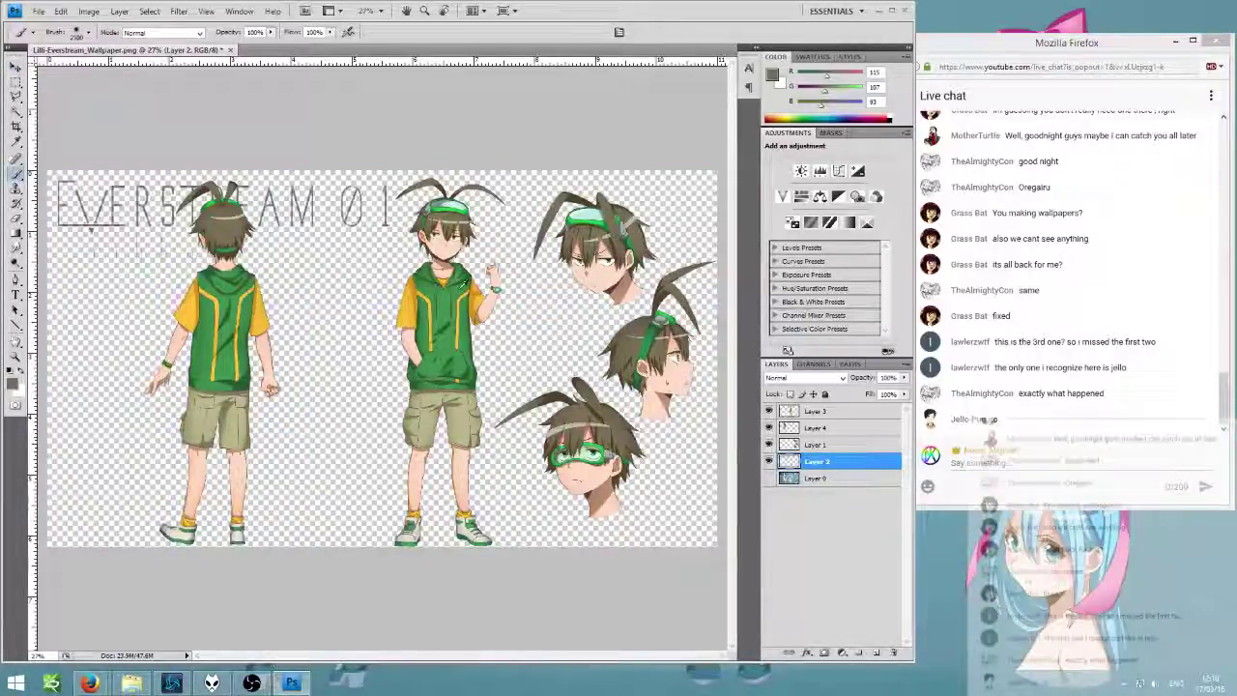
{"action": "left_click", "coordinate": [445, 306], "text": "alt"}
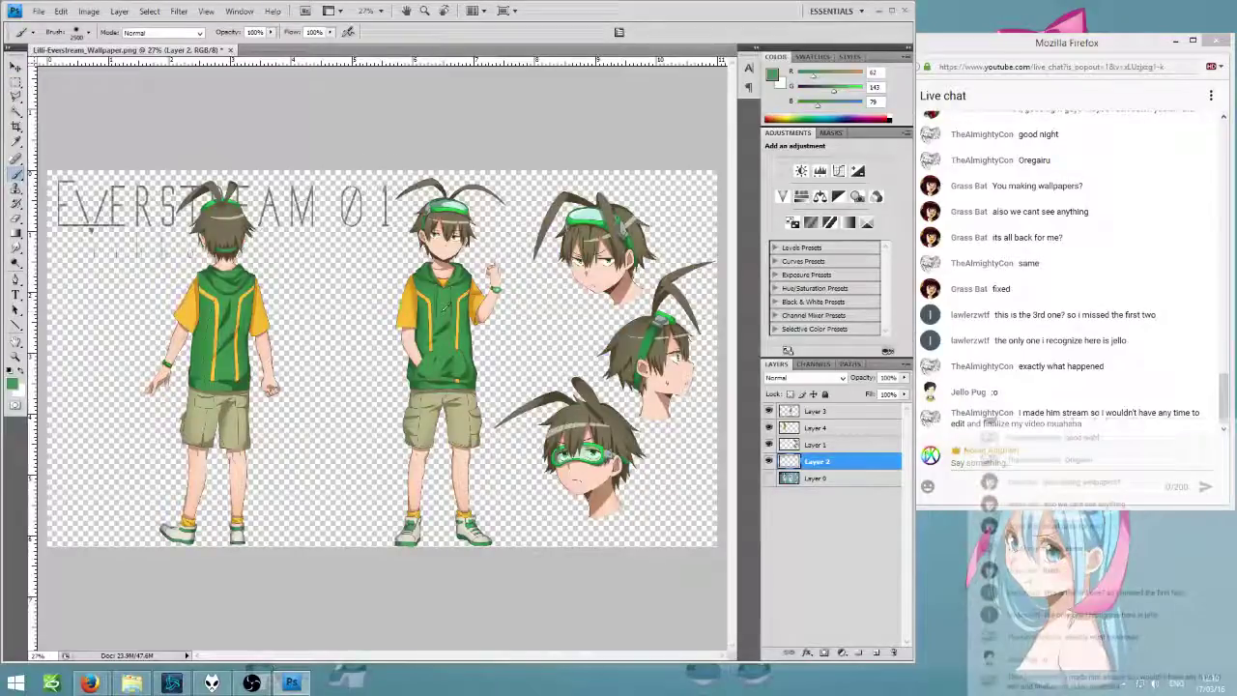
{"action": "left_click", "coordinate": [24, 377]}
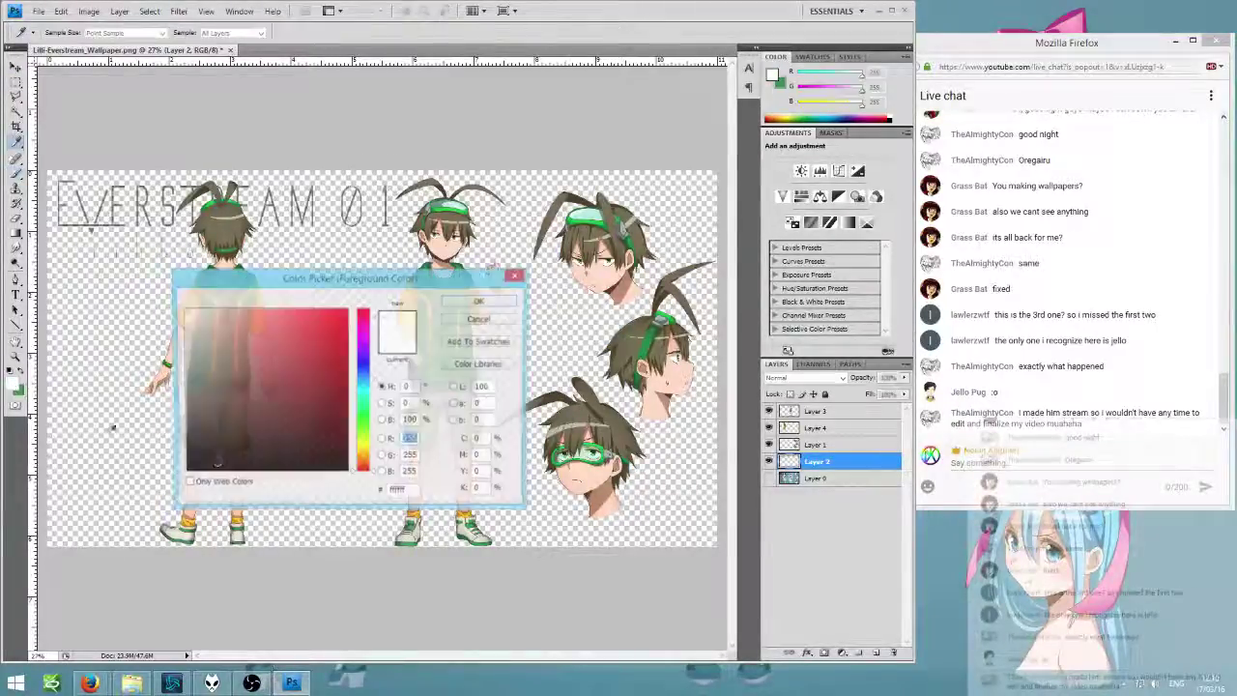
{"action": "left_click", "coordinate": [13, 384]}
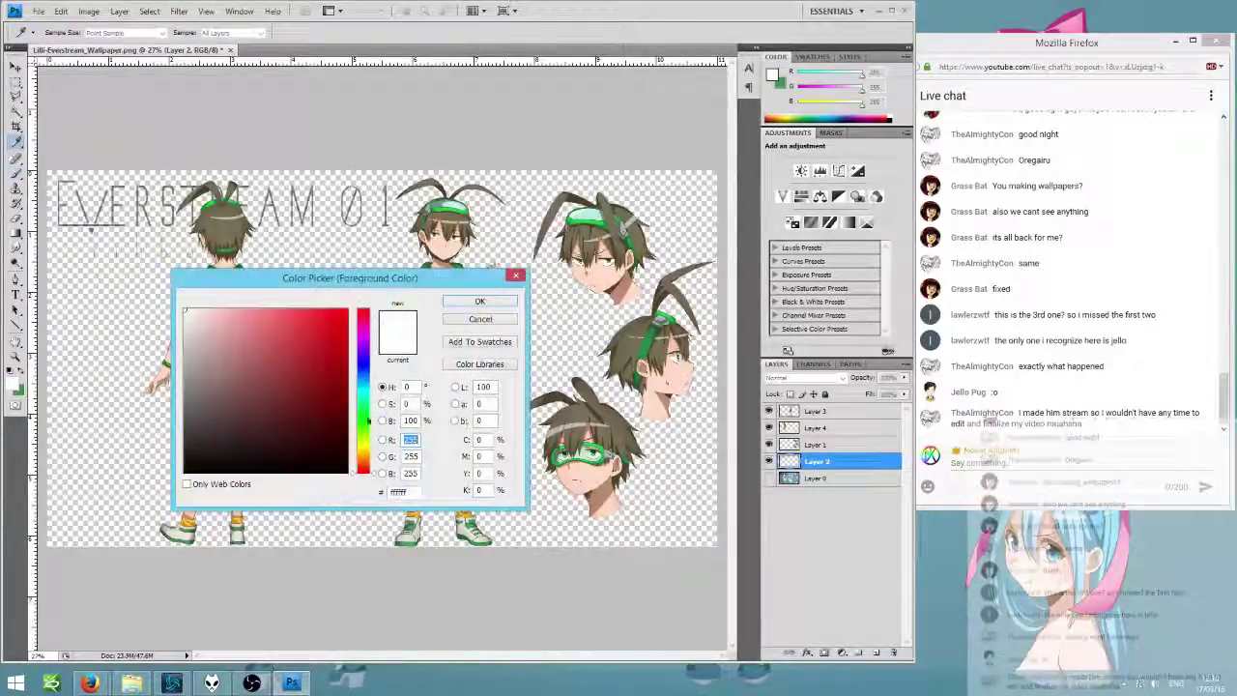
{"action": "left_click", "coordinate": [25, 398]}
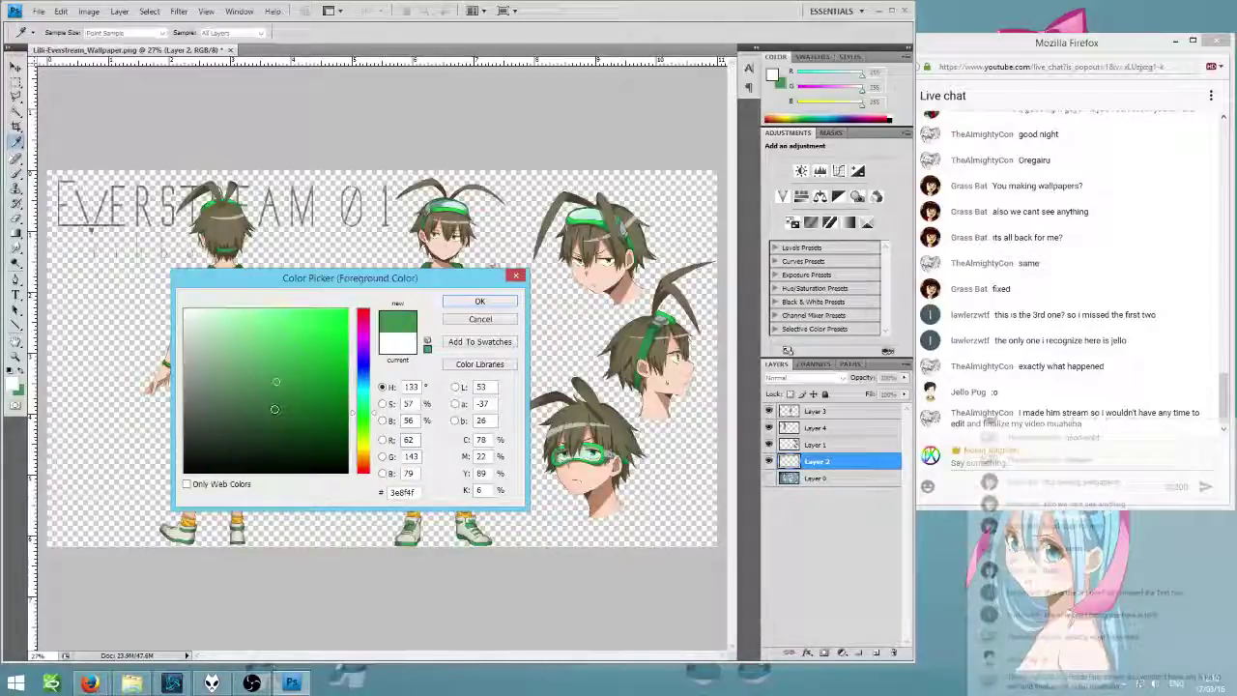
{"action": "left_click", "coordinate": [276, 403]}
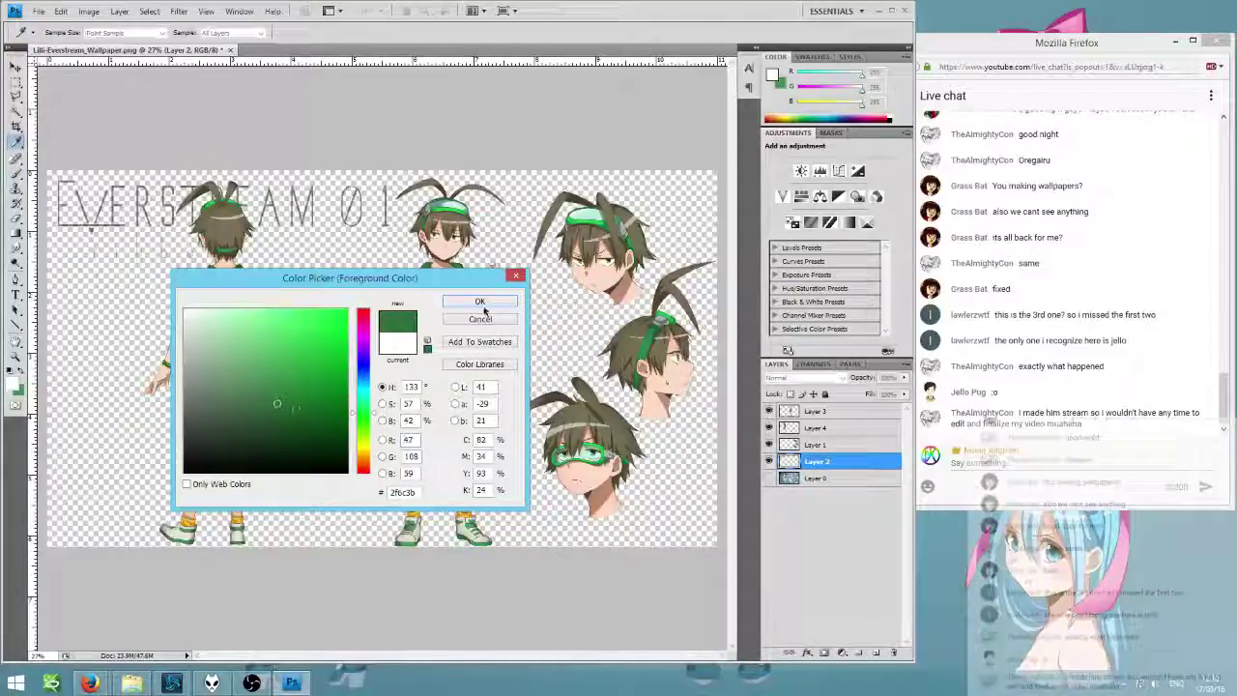
{"action": "left_click_drag", "start_coordinate": [274, 404], "coordinate": [250, 401]}
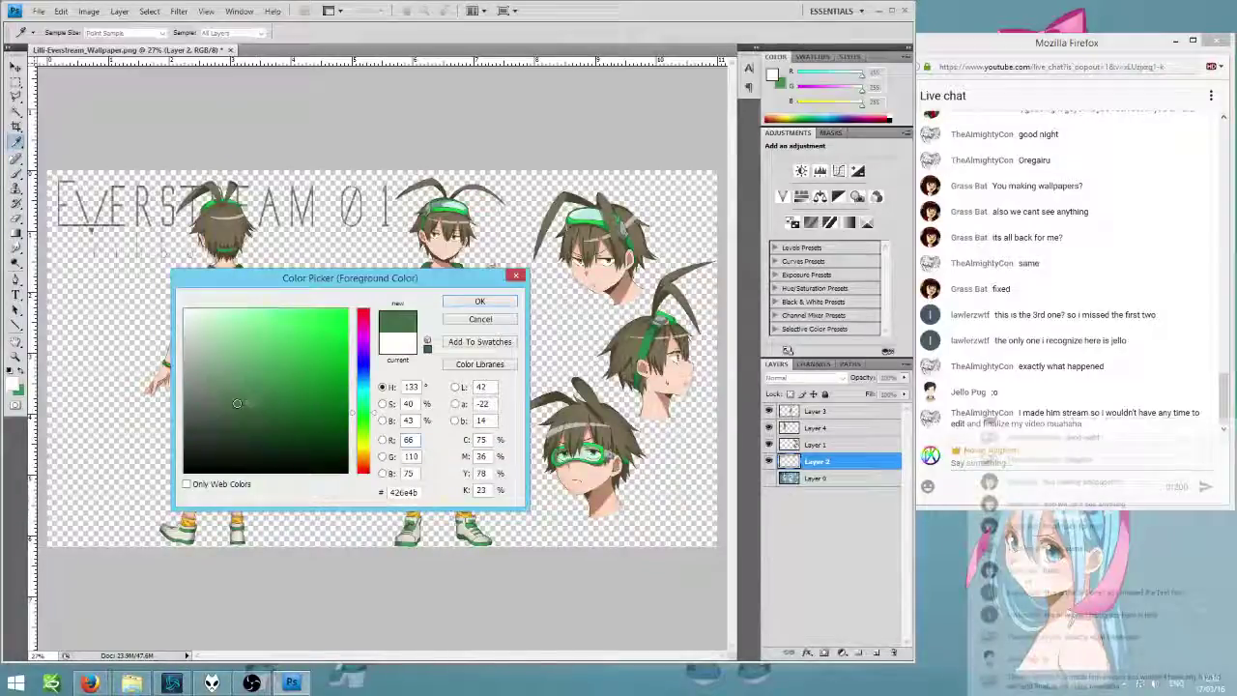
{"action": "left_click", "coordinate": [481, 299]}
{"action": "key", "text": "b"}
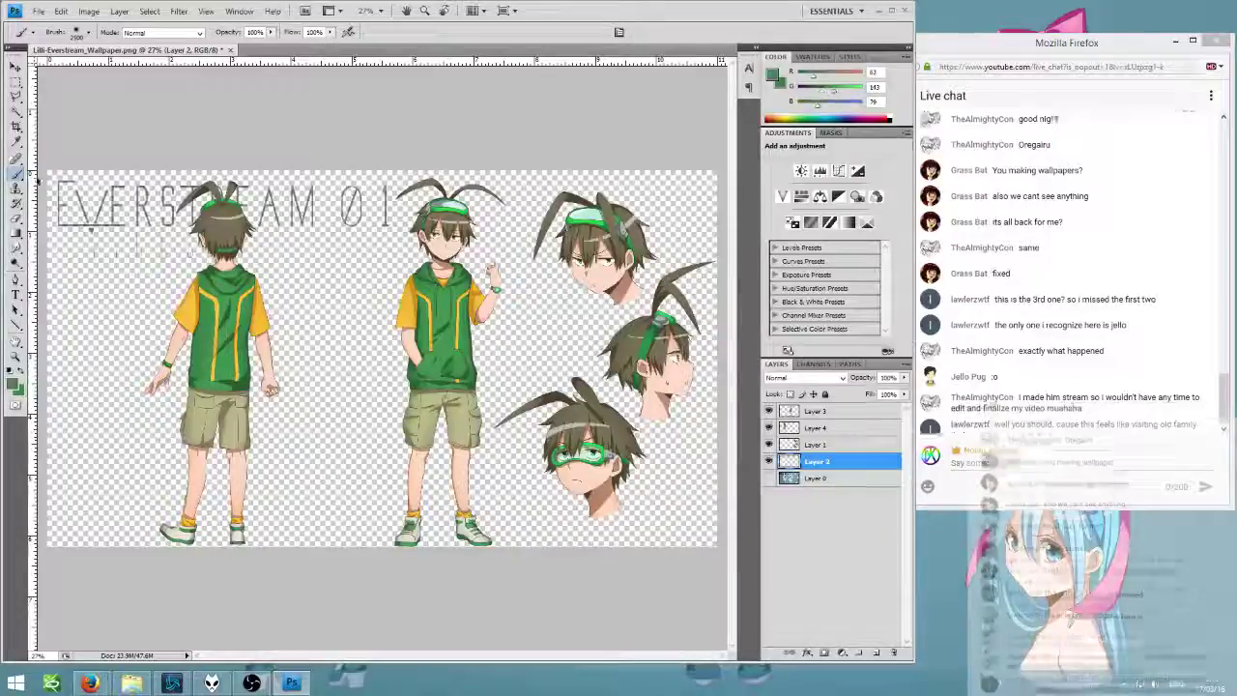
- Add a new layer between Layer 2 and Layer 0 and fill it with a gradient of the two greens
{"action": "left_click", "coordinate": [17, 234]}
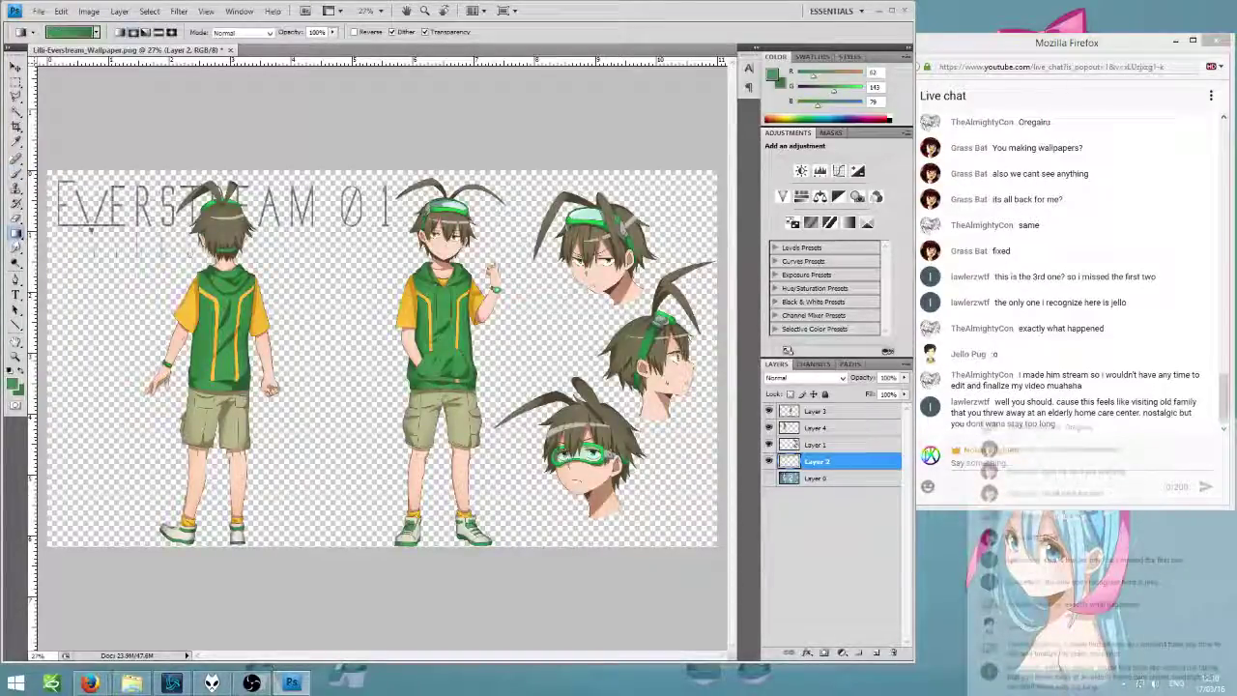
{"action": "left_click", "coordinate": [879, 655]}
{"action": "left_click_drag", "start_coordinate": [816, 462], "coordinate": [820, 487]}
{"action": "left_click_drag", "start_coordinate": [185, 351], "coordinate": [441, 351]}
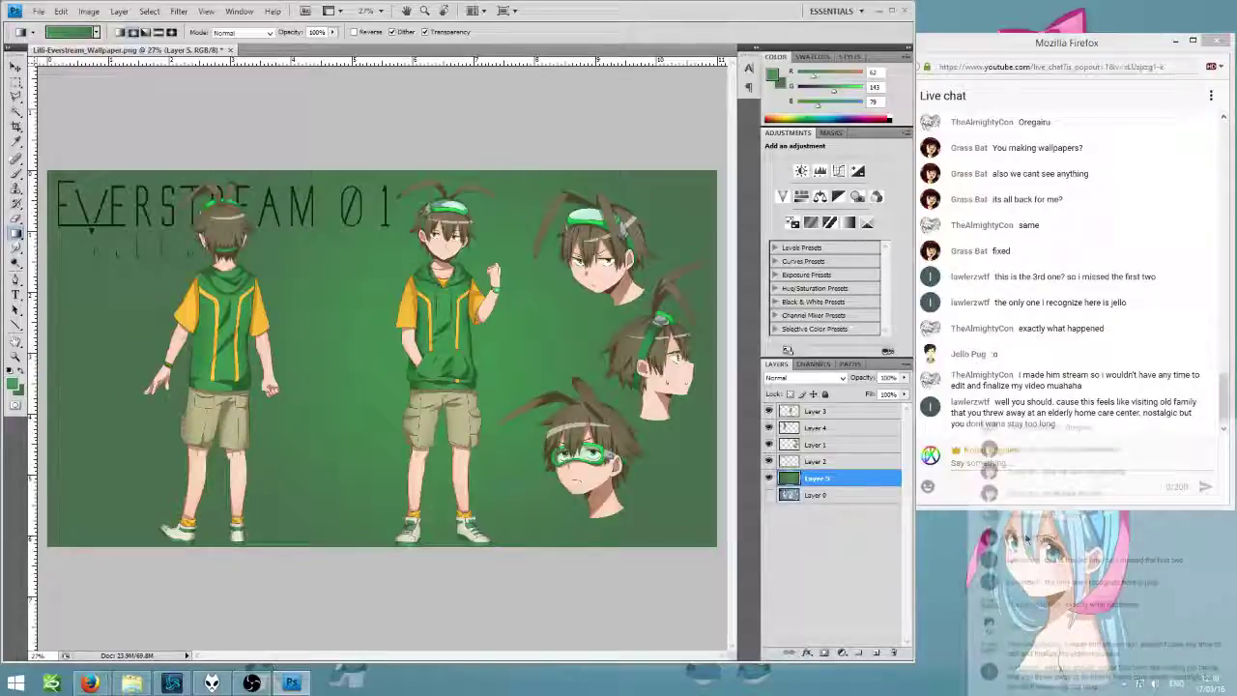
- Show Layer 0 and toggle Layer 5's visibility to compare the green gradient with the original blue background
{"action": "left_click", "coordinate": [770, 477]}
{"action": "left_click", "coordinate": [769, 495]}
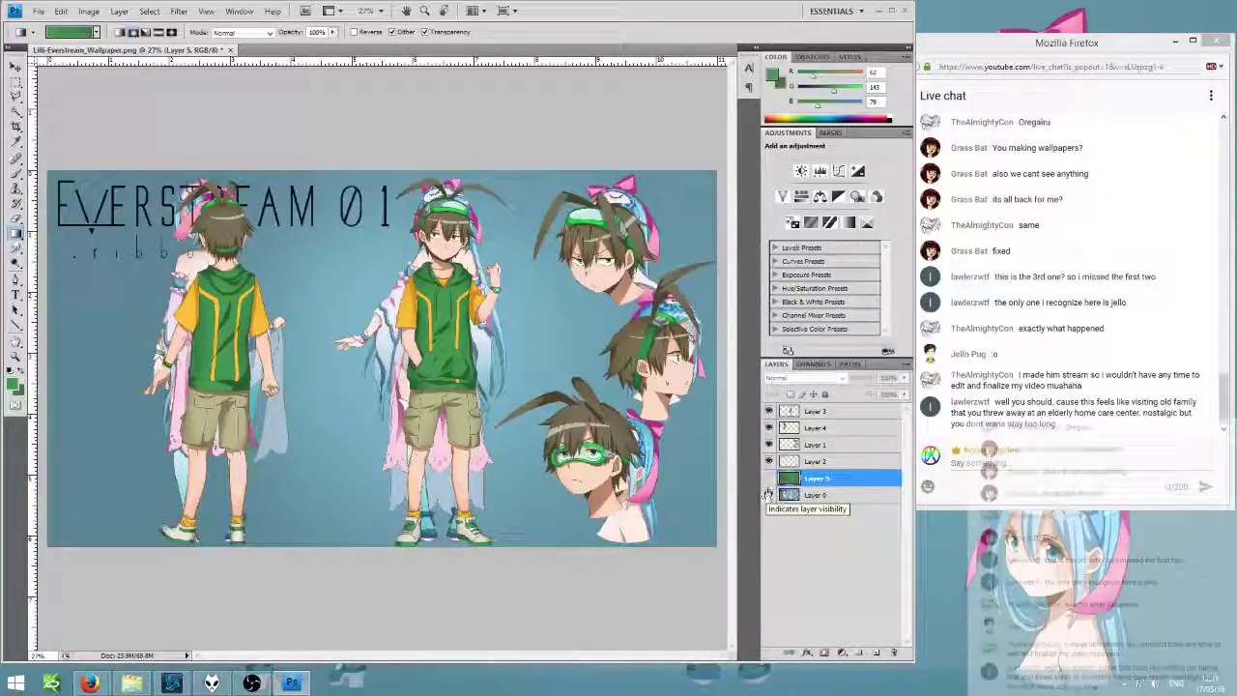
{"action": "left_click", "coordinate": [768, 479]}
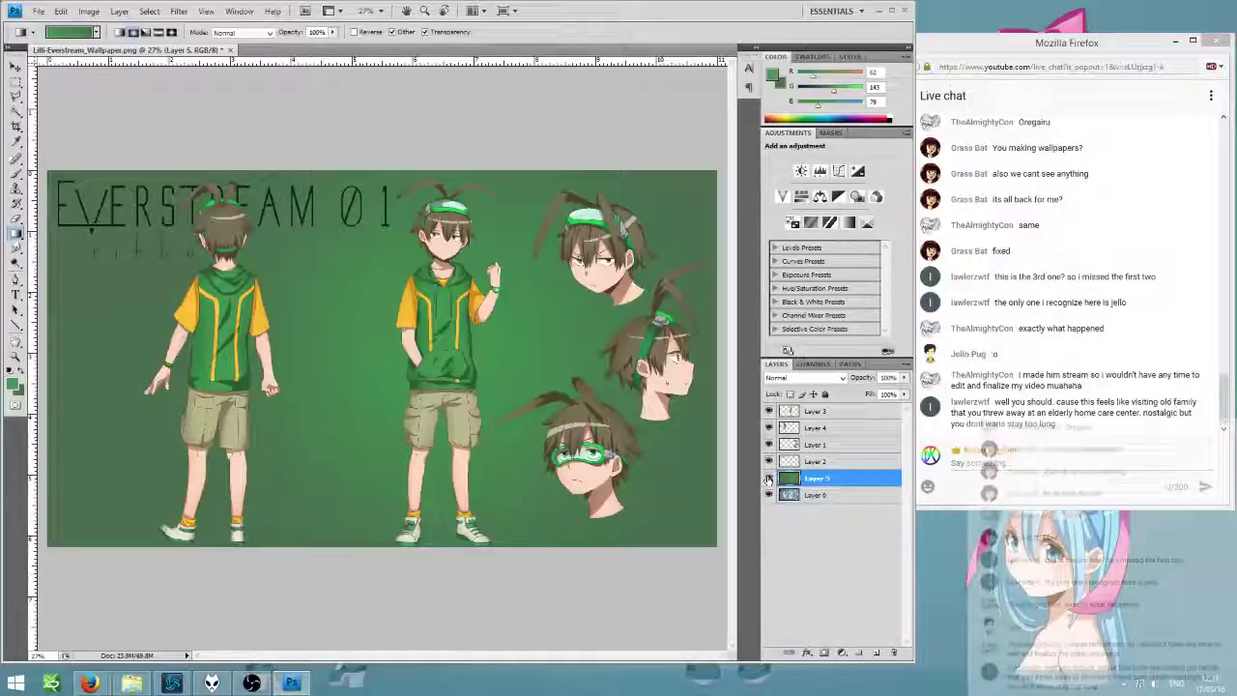
{"action": "left_click", "coordinate": [769, 479]}
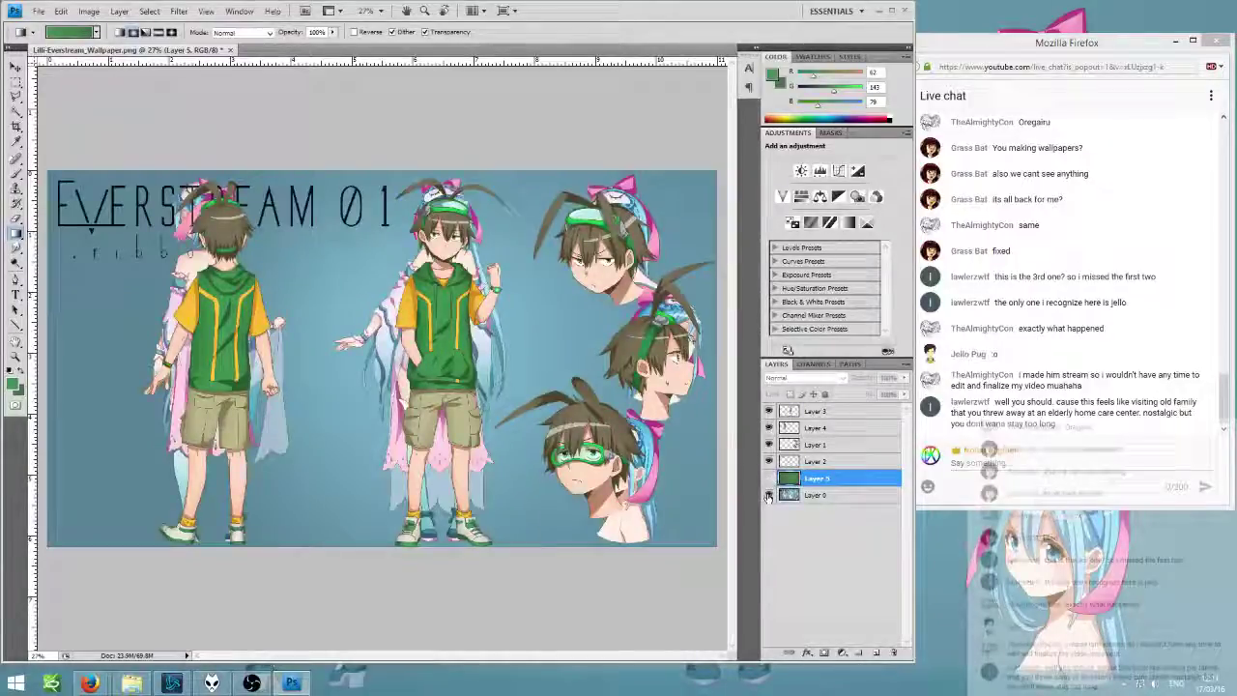
{"action": "left_click", "coordinate": [769, 479]}
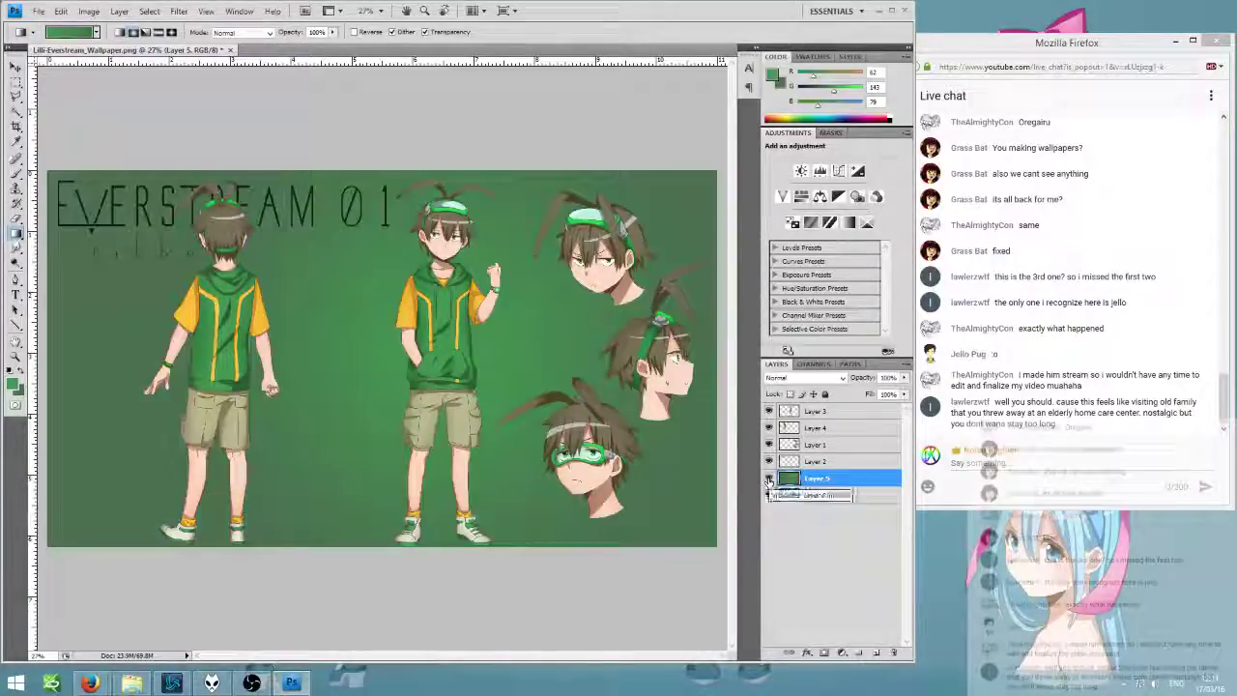
{"action": "left_click", "coordinate": [768, 479]}
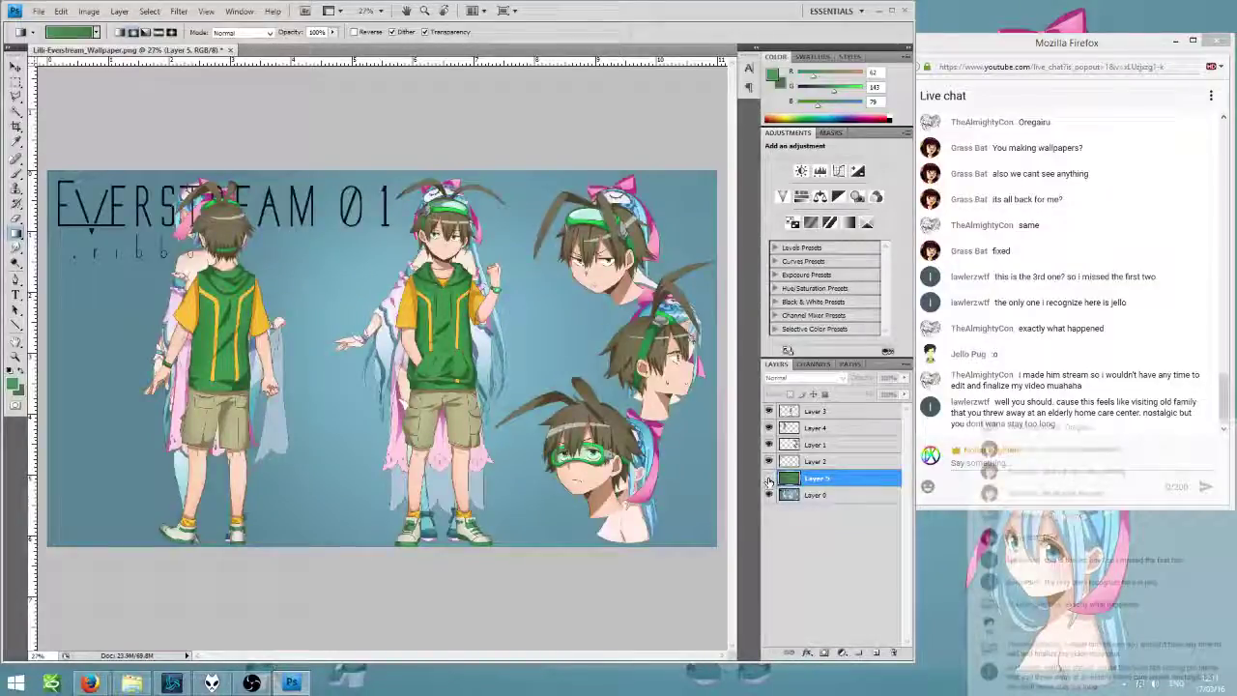
{"action": "left_click", "coordinate": [768, 478]}
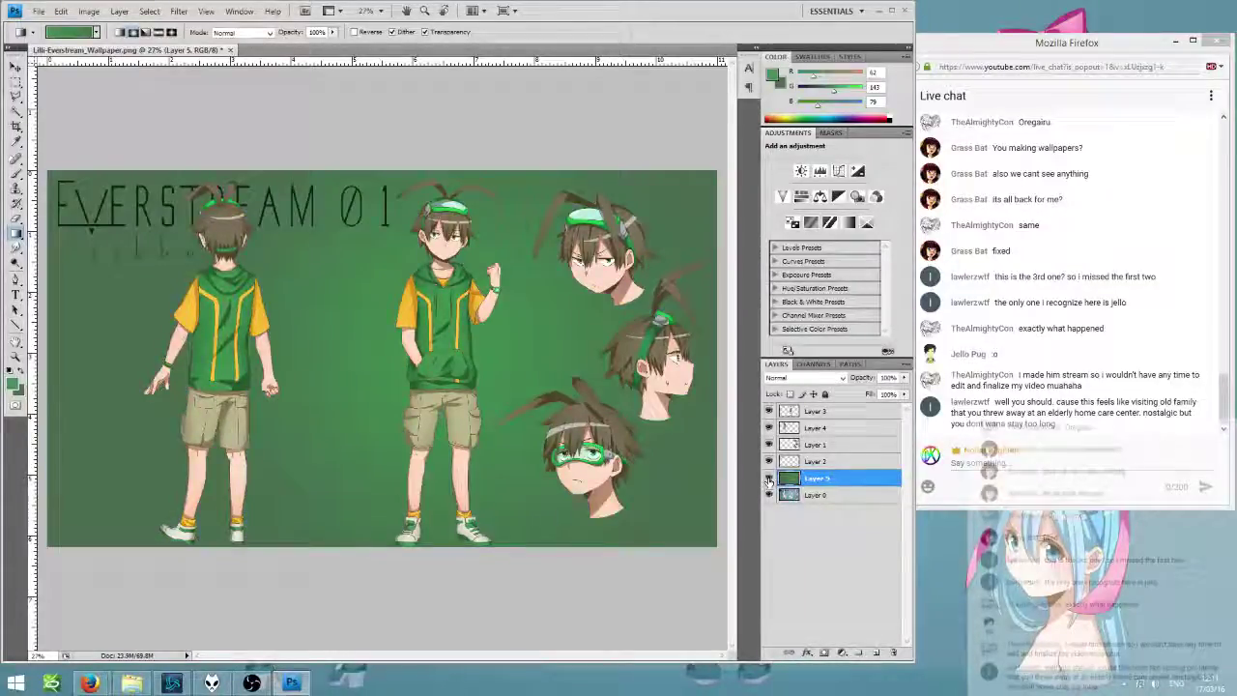
- Set the background color to the greyer green #526d58 and redraw the gradient on Layer 5
{"action": "left_click", "coordinate": [18, 391]}
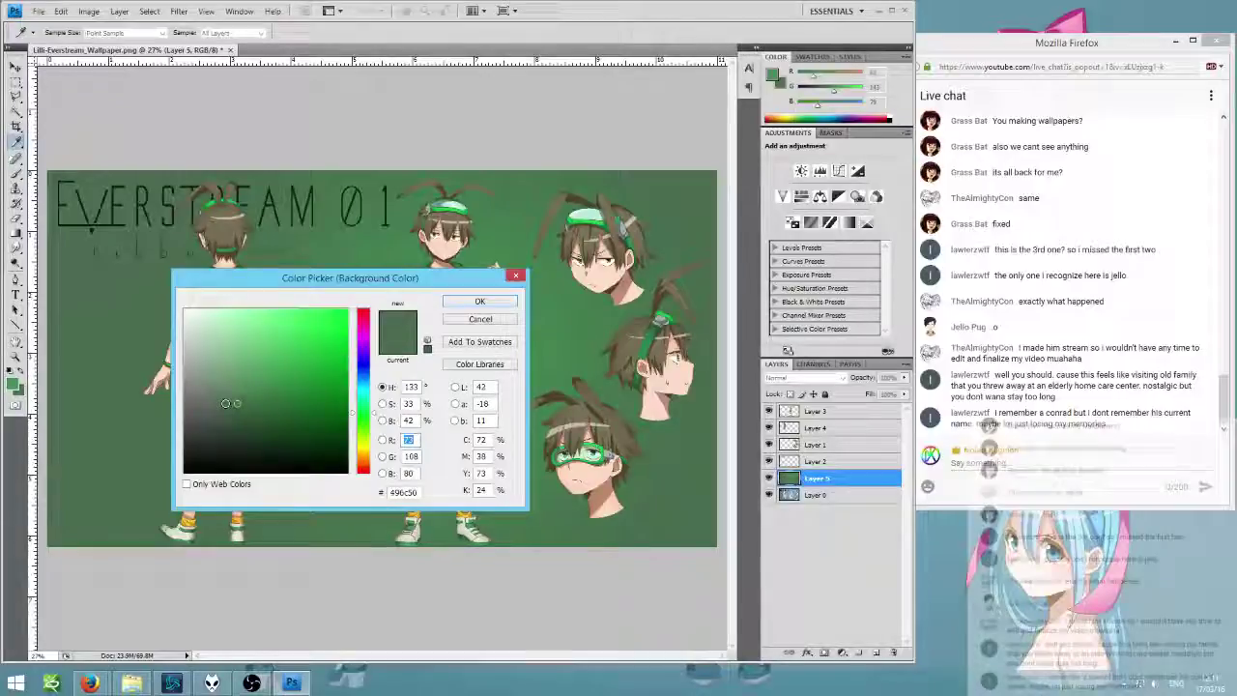
{"action": "left_click", "coordinate": [225, 403]}
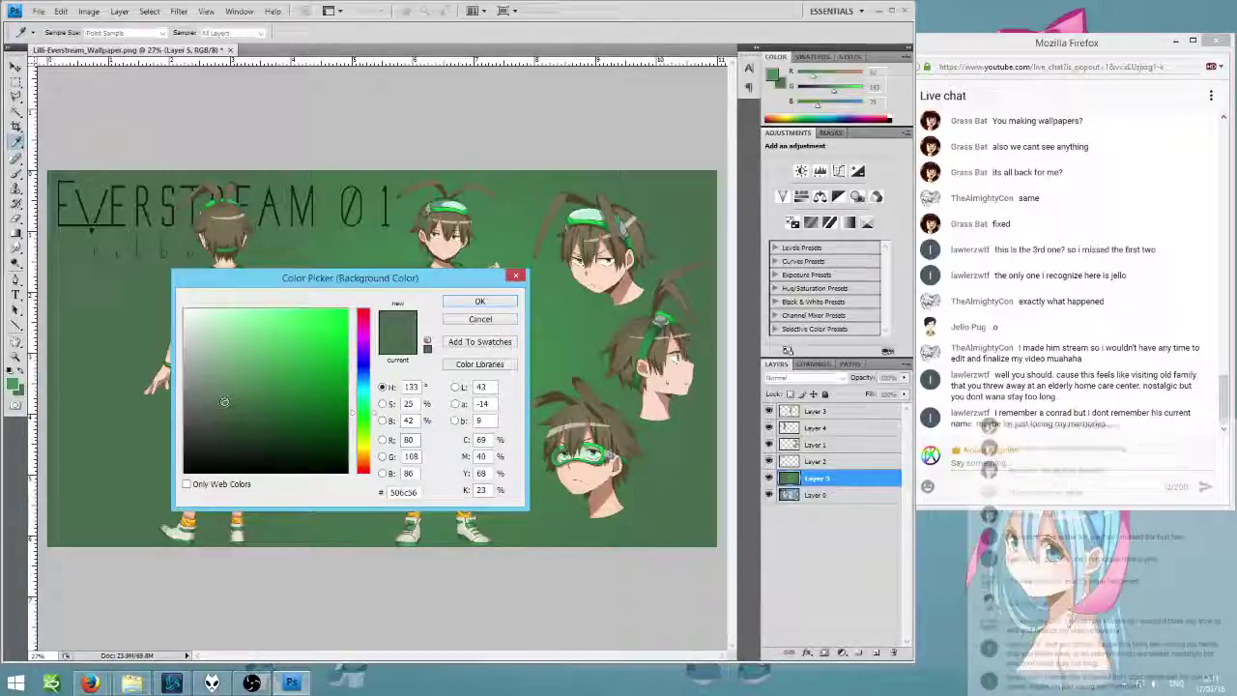
{"action": "left_click", "coordinate": [223, 403]}
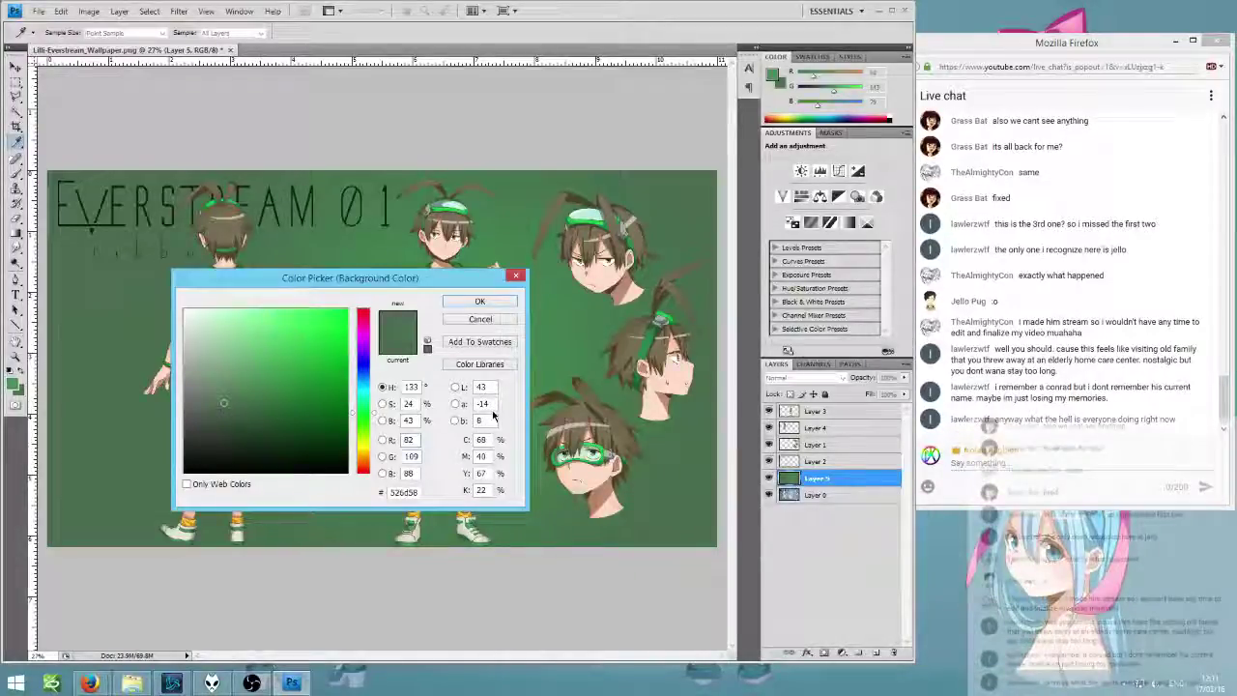
{"action": "left_click", "coordinate": [480, 301]}
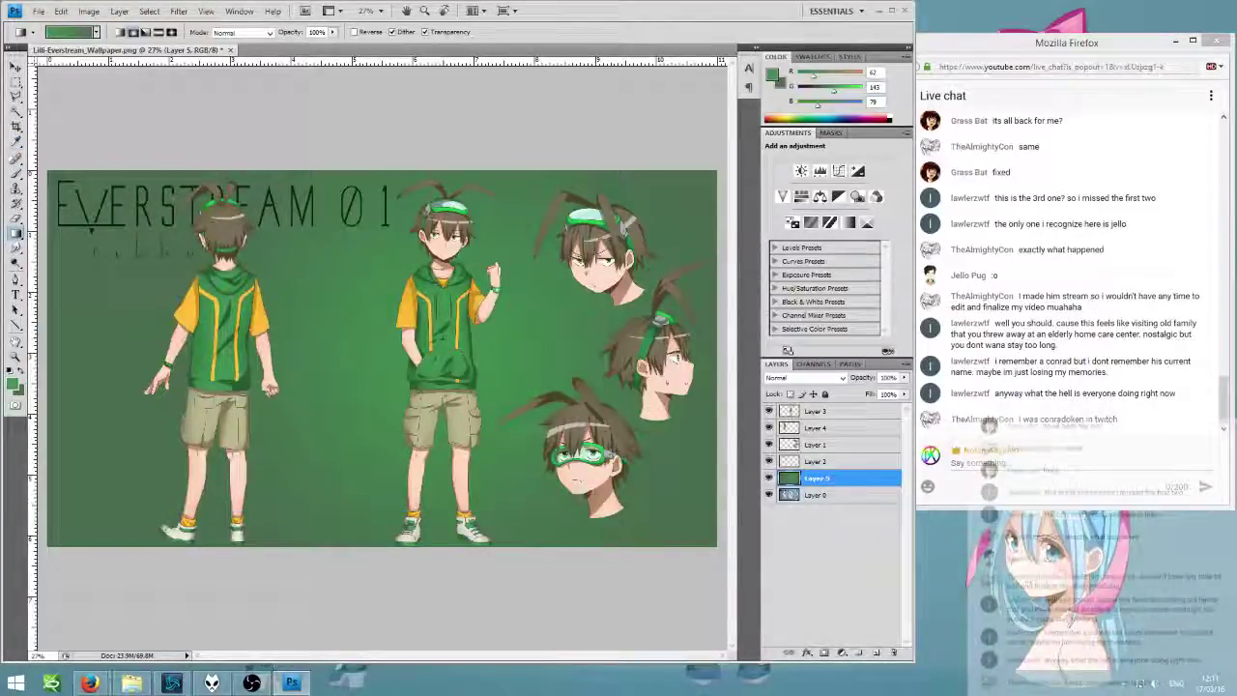
{"action": "left_click_drag", "start_coordinate": [333, 337], "coordinate": [175, 329]}
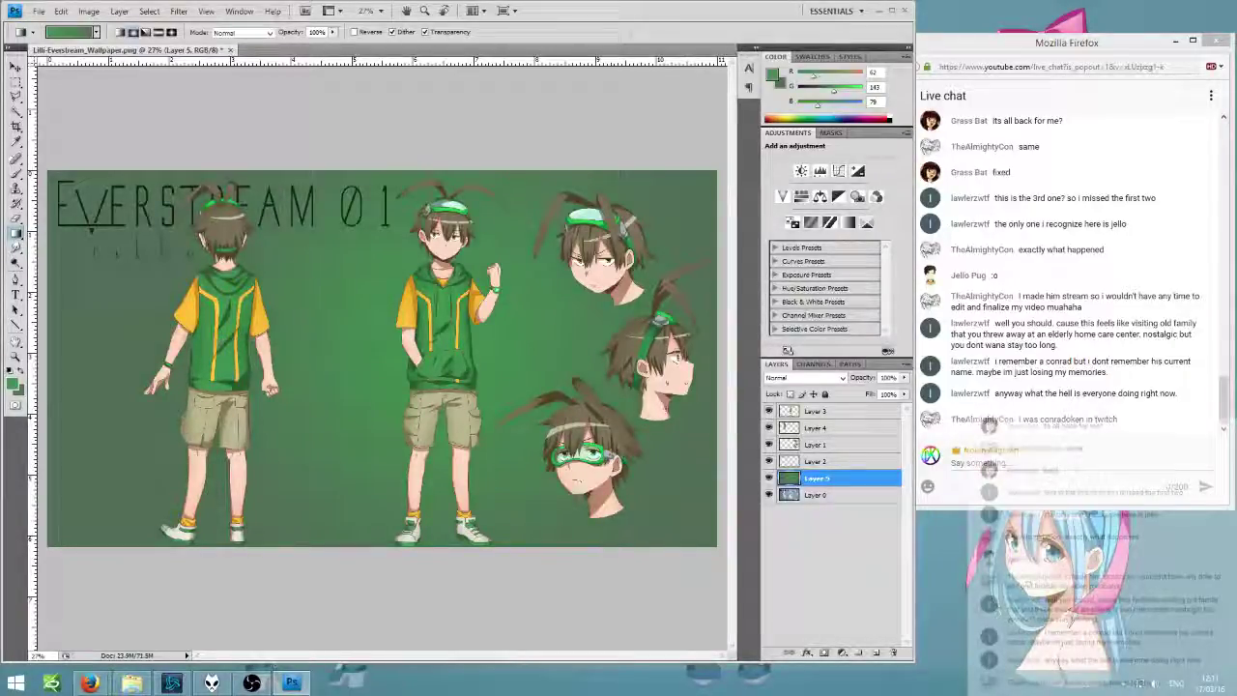
{"action": "key", "text": "ctrl+z"}
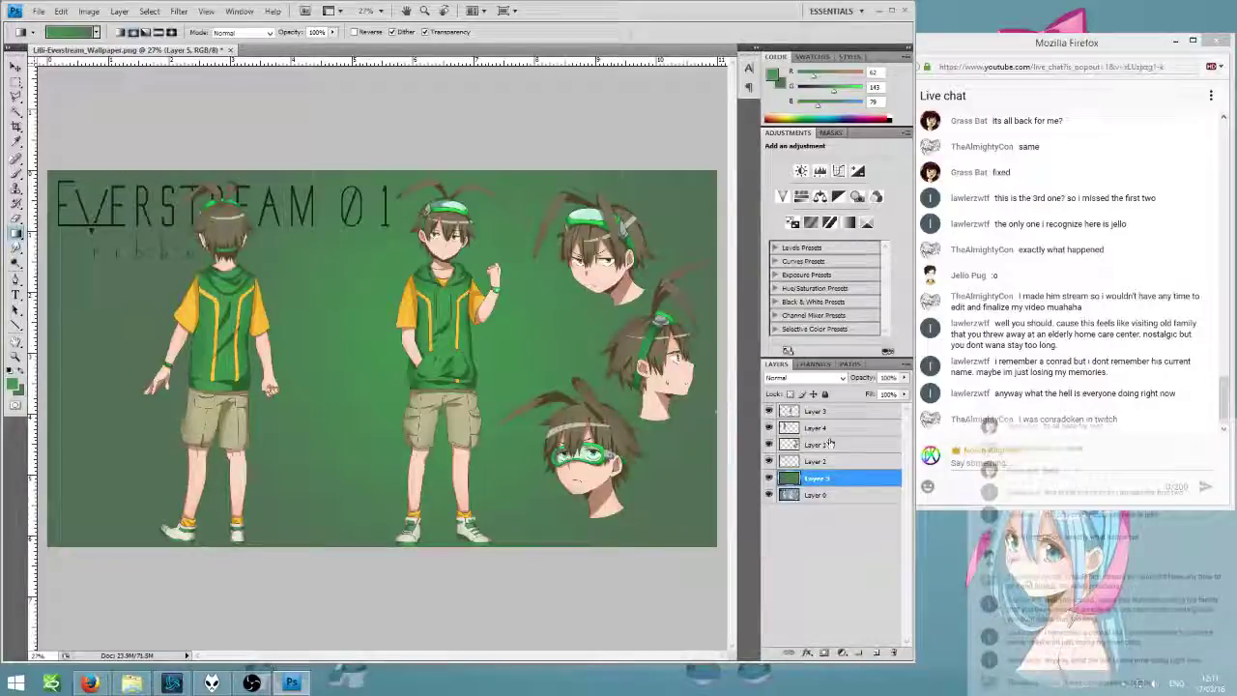
- Toggle Layer 5 off and on to check the redrawn gradient's shading against the blue background, leaving it shown
{"action": "left_click", "coordinate": [769, 479]}
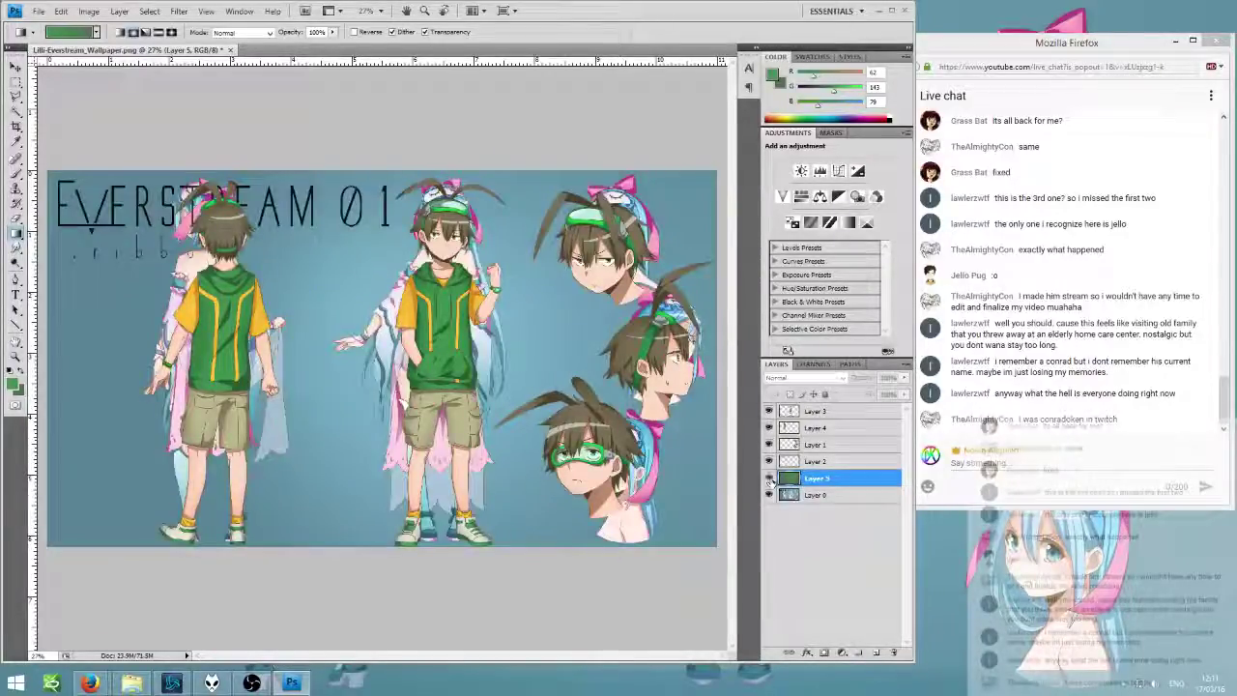
{"action": "left_click", "coordinate": [770, 478]}
{"action": "left_click", "coordinate": [769, 478]}
{"action": "left_click", "coordinate": [769, 478]}
{"action": "left_click", "coordinate": [770, 478]}
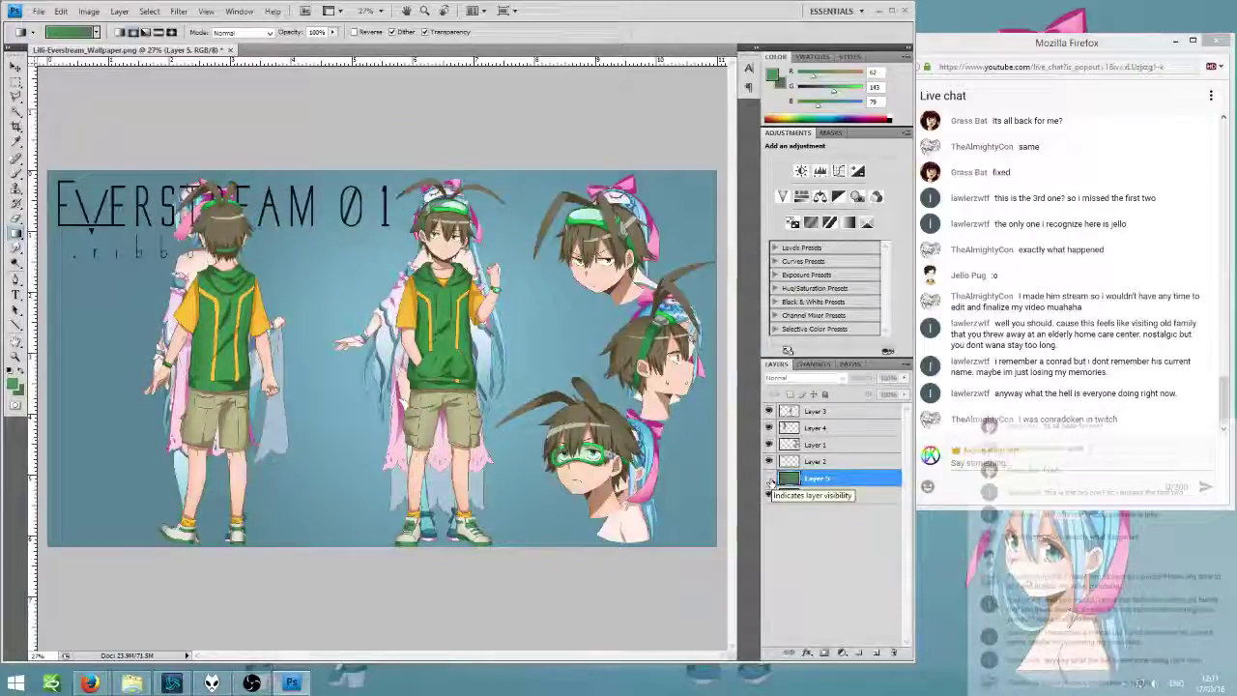
{"action": "left_click", "coordinate": [769, 479]}
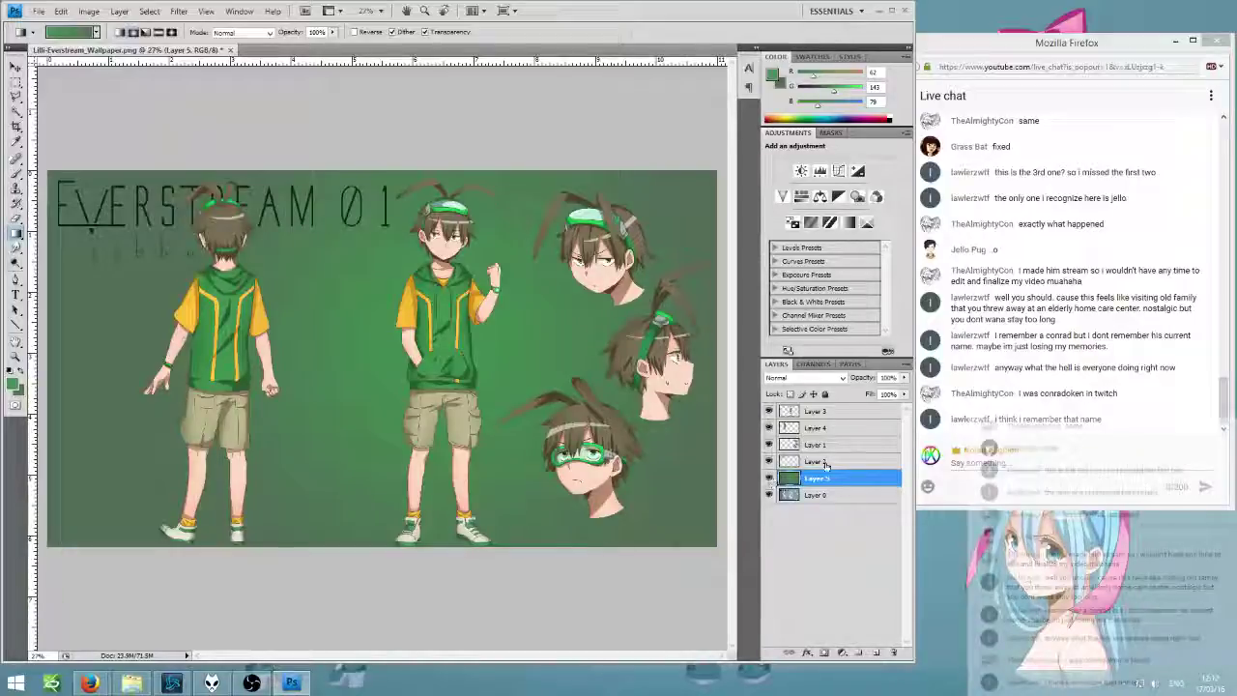
- Group all the boy wallpaper's layers, including the title and green gradient, above Layer 0 and collapse the group
{"action": "left_click_drag", "start_coordinate": [821, 477], "coordinate": [875, 653]}
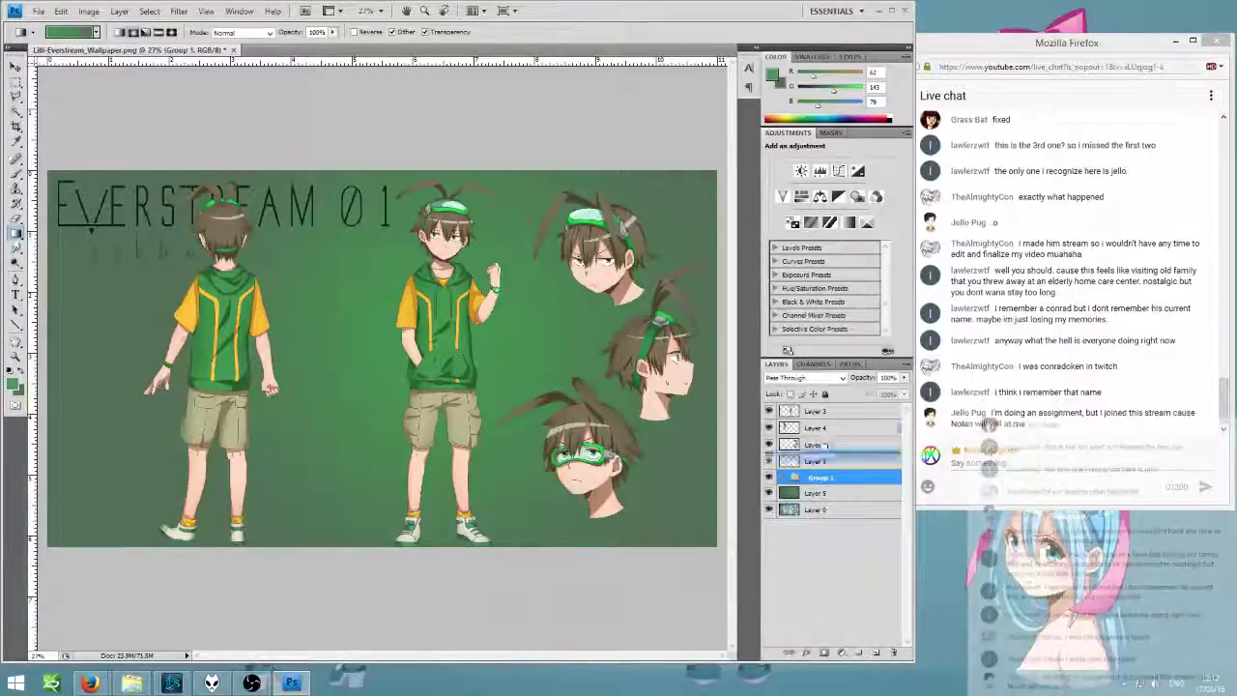
{"action": "left_click_drag", "start_coordinate": [841, 477], "coordinate": [843, 431]}
{"action": "key", "text": "ctrl+g"}
{"action": "left_click", "coordinate": [831, 427]}
{"action": "left_click", "coordinate": [831, 491], "text": "shift"}
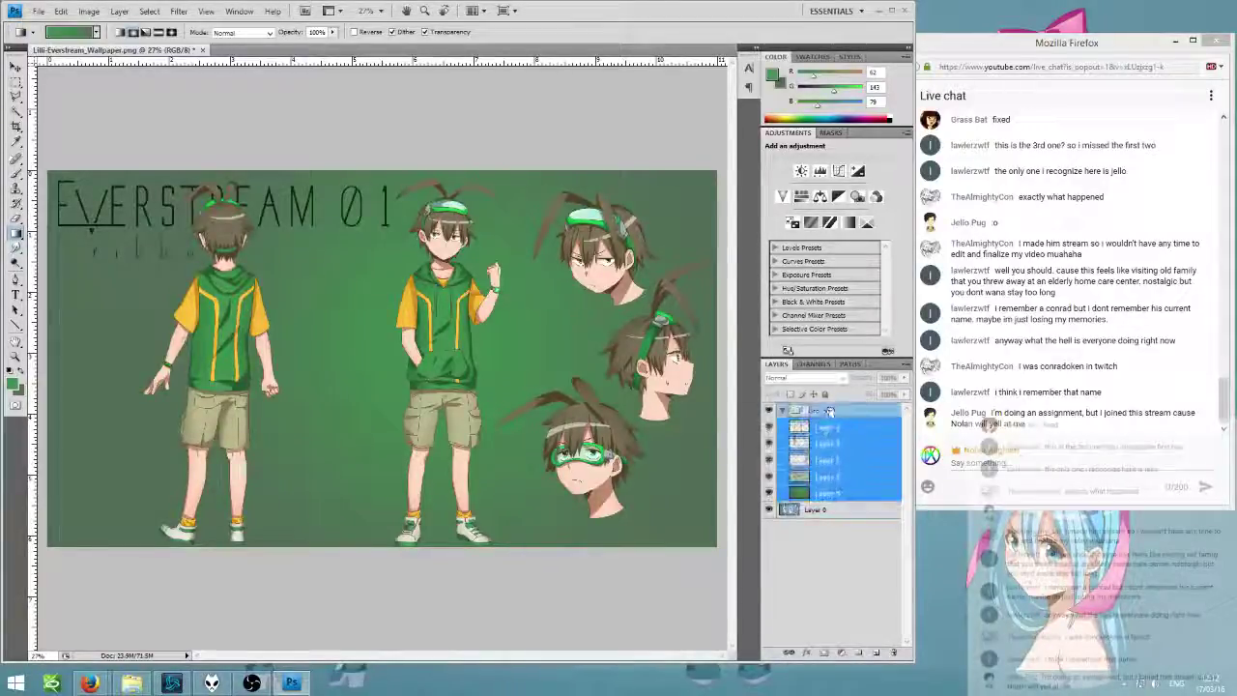
{"action": "left_click", "coordinate": [784, 410]}
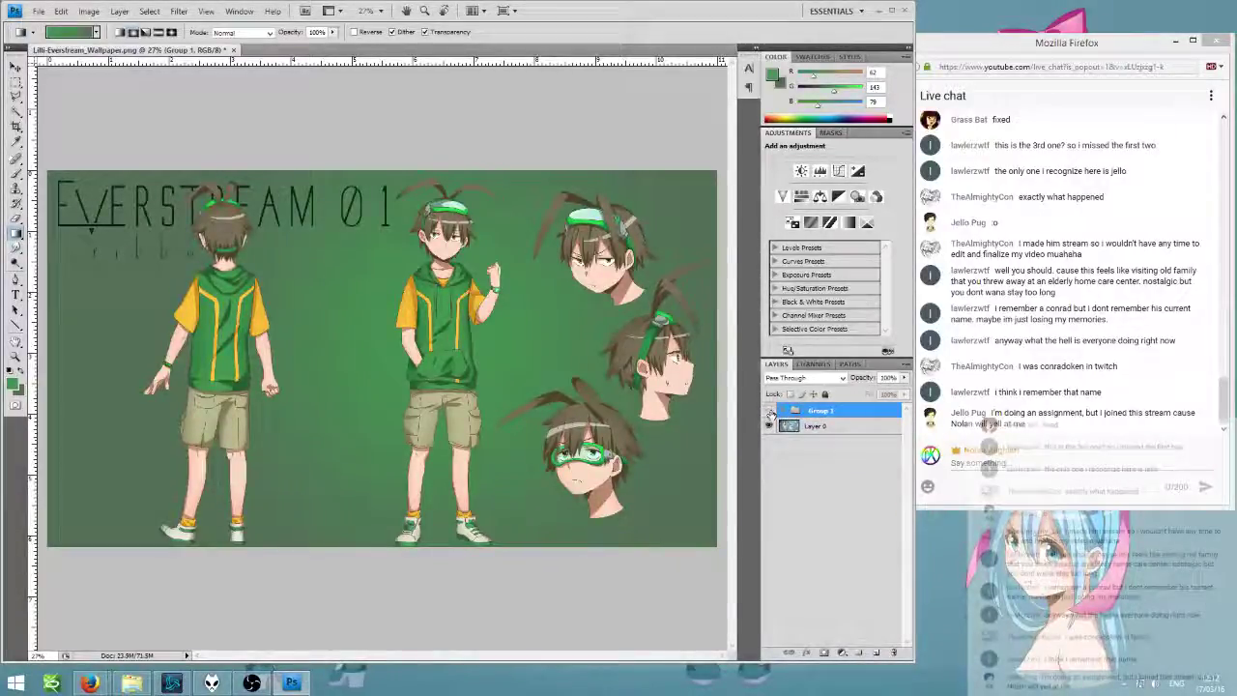
- Toggle Group 1's visibility repeatedly to compare the boy wallpaper's layout with the girl wallpaper on Layer 0, leaving the group shown
{"action": "left_click", "coordinate": [770, 410]}
{"action": "left_click", "coordinate": [770, 410]}
{"action": "right_click", "coordinate": [771, 410]}
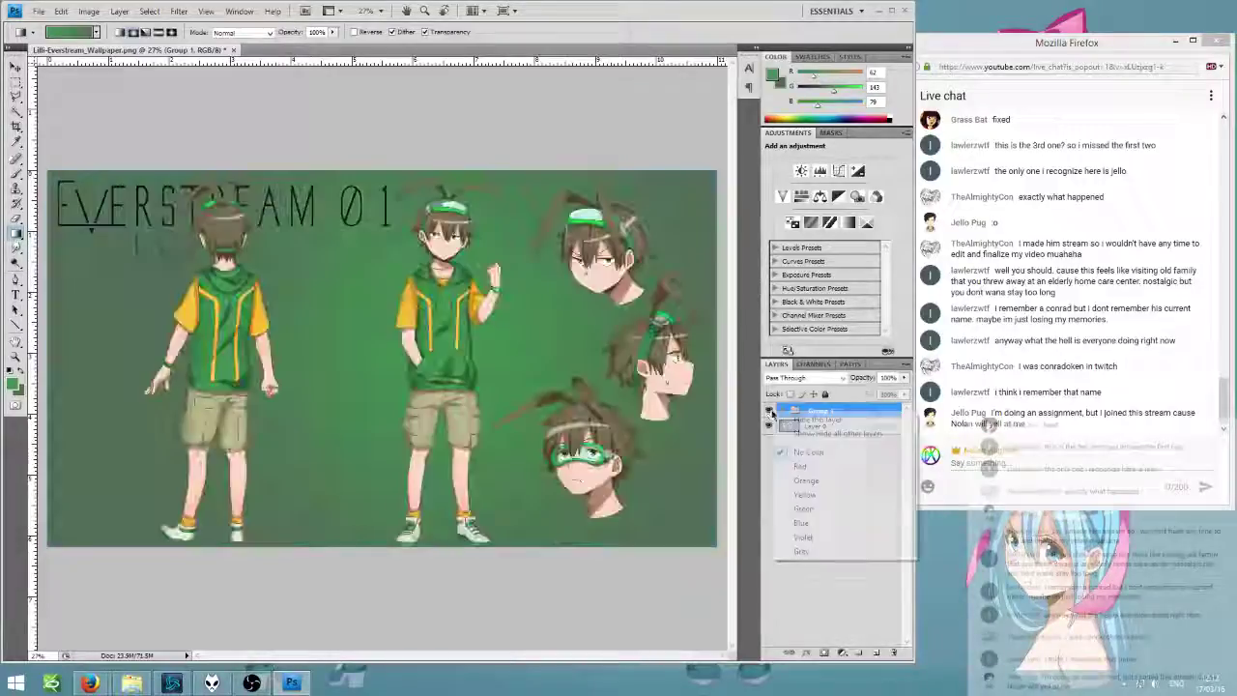
{"action": "left_click", "coordinate": [799, 599]}
{"action": "left_click", "coordinate": [769, 409]}
{"action": "left_click", "coordinate": [769, 410]}
{"action": "left_click", "coordinate": [769, 409]}
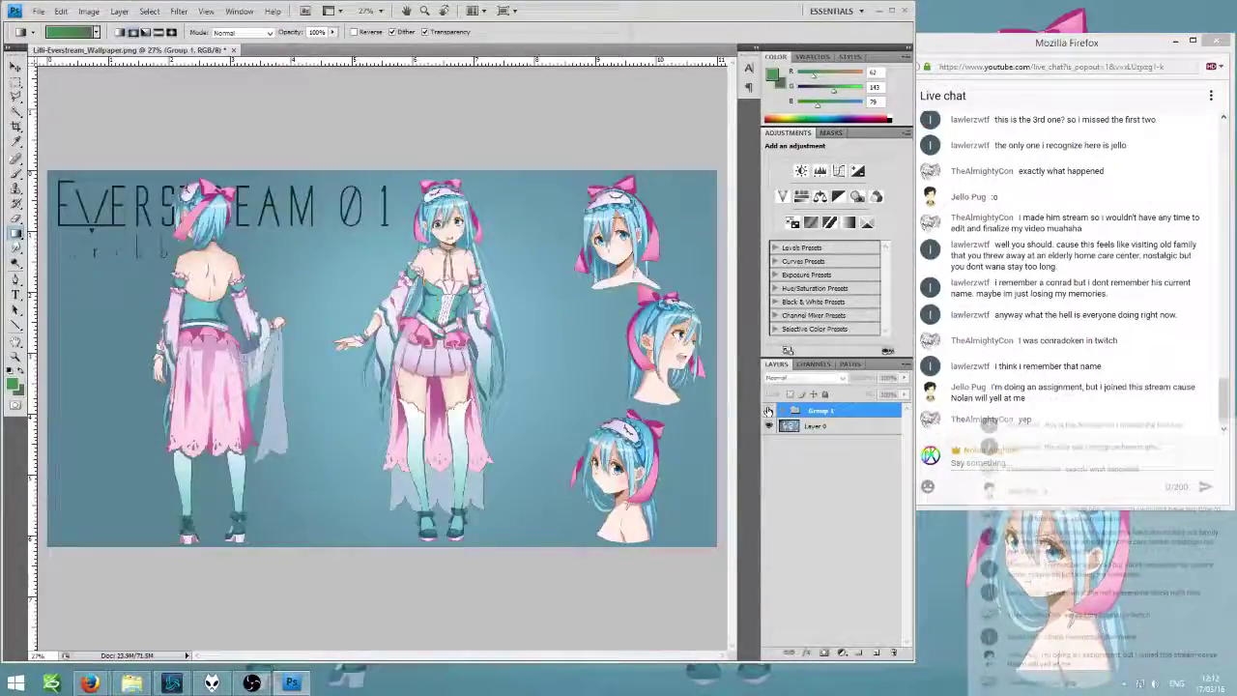
{"action": "left_click", "coordinate": [769, 410]}
{"action": "left_click", "coordinate": [769, 409]}
{"action": "left_click", "coordinate": [769, 410]}
{"action": "left_click", "coordinate": [769, 409]}
{"action": "left_click", "coordinate": [769, 410]}
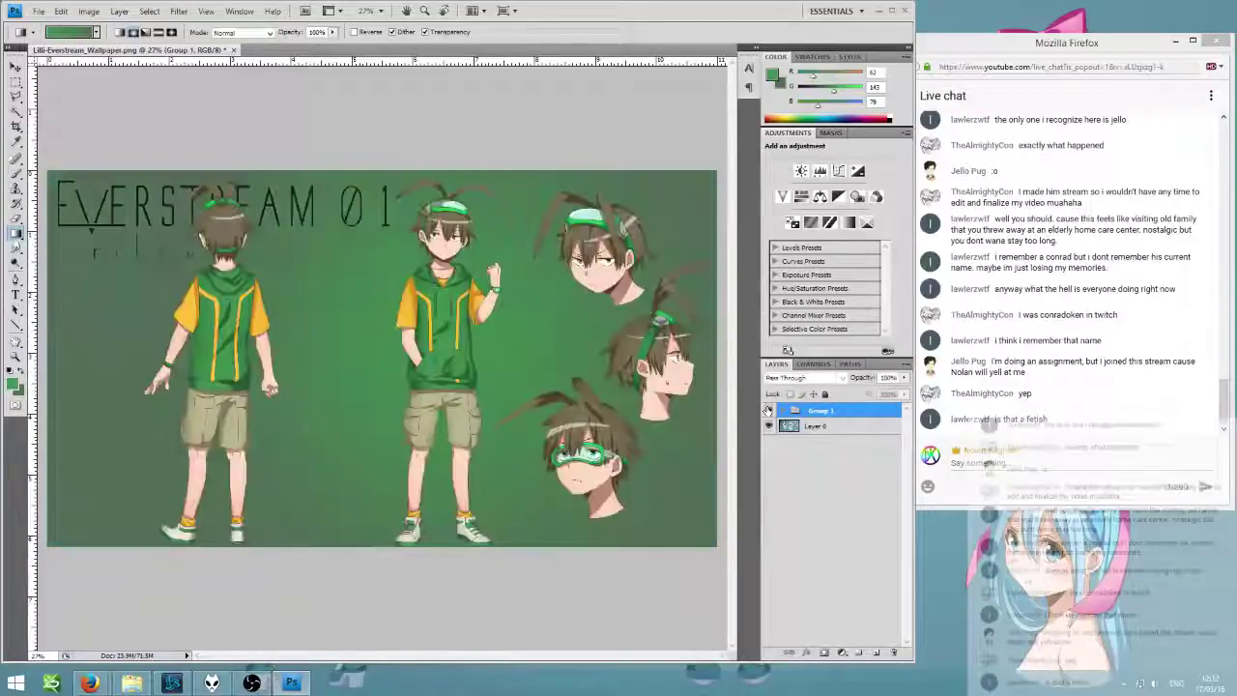
{"action": "left_click", "coordinate": [769, 409]}
{"action": "left_click", "coordinate": [770, 410]}
{"action": "left_click", "coordinate": [769, 409]}
{"action": "left_click", "coordinate": [769, 410]}
{"action": "left_click", "coordinate": [769, 409]}
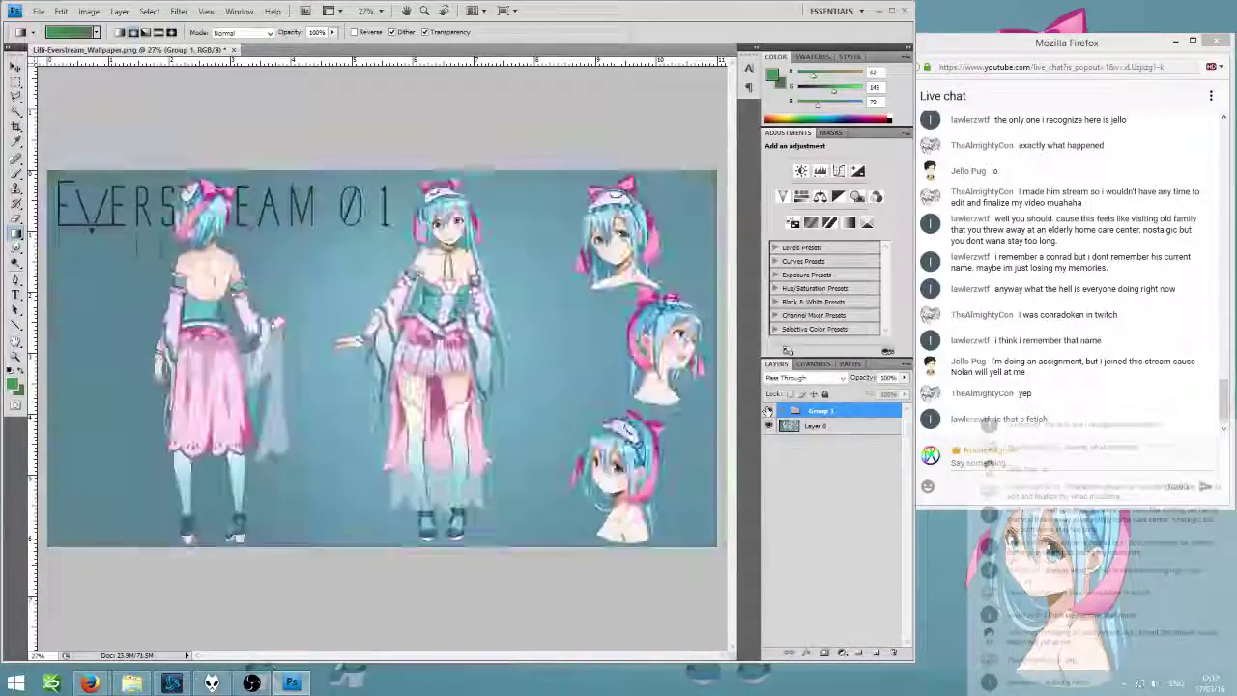
{"action": "left_click", "coordinate": [769, 410]}
{"action": "left_click", "coordinate": [770, 410]}
{"action": "left_click", "coordinate": [769, 409]}
{"action": "left_click", "coordinate": [769, 410]}
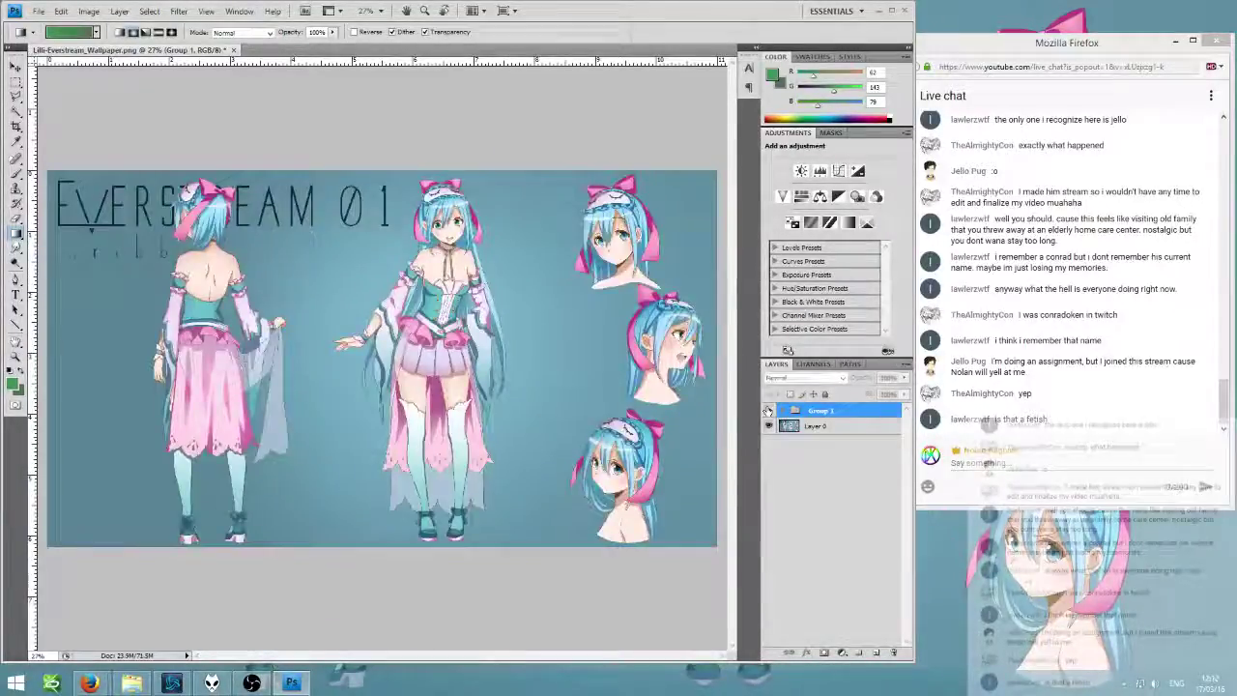
{"action": "left_click", "coordinate": [769, 409]}
{"action": "left_click", "coordinate": [770, 410]}
{"action": "left_click", "coordinate": [770, 410]}
{"action": "left_click", "coordinate": [769, 410]}
{"action": "left_click", "coordinate": [770, 410]}
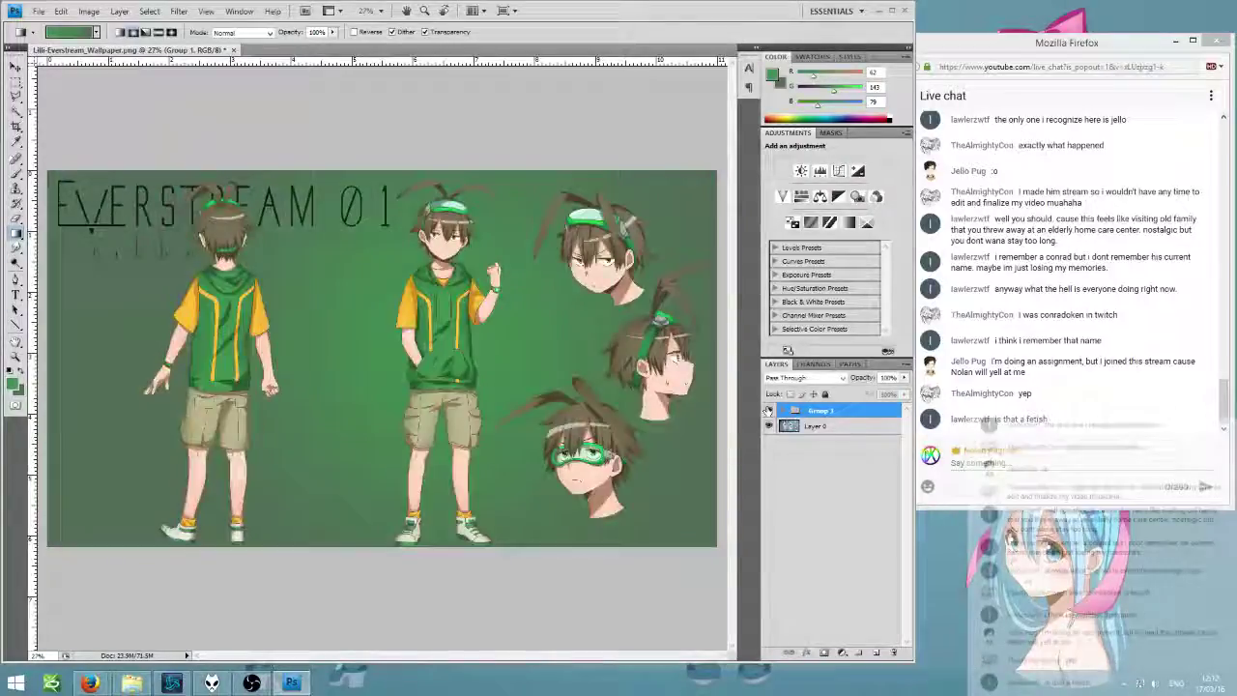
{"action": "left_click", "coordinate": [769, 409]}
{"action": "left_click", "coordinate": [769, 409]}
{"action": "left_click", "coordinate": [769, 410]}
{"action": "left_click", "coordinate": [769, 410]}
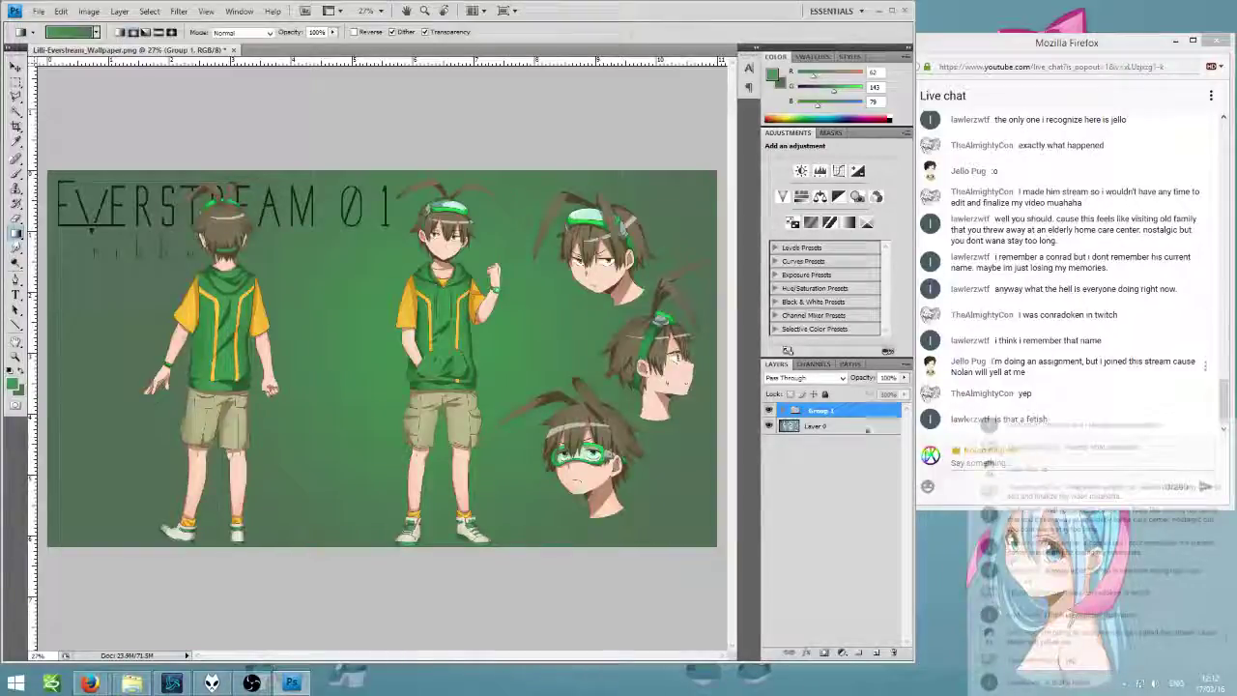
- Switch Group 1 off and on again to check the three boy heads' positions against the girl's heads on Layer 0
{"action": "left_click", "coordinate": [768, 412]}
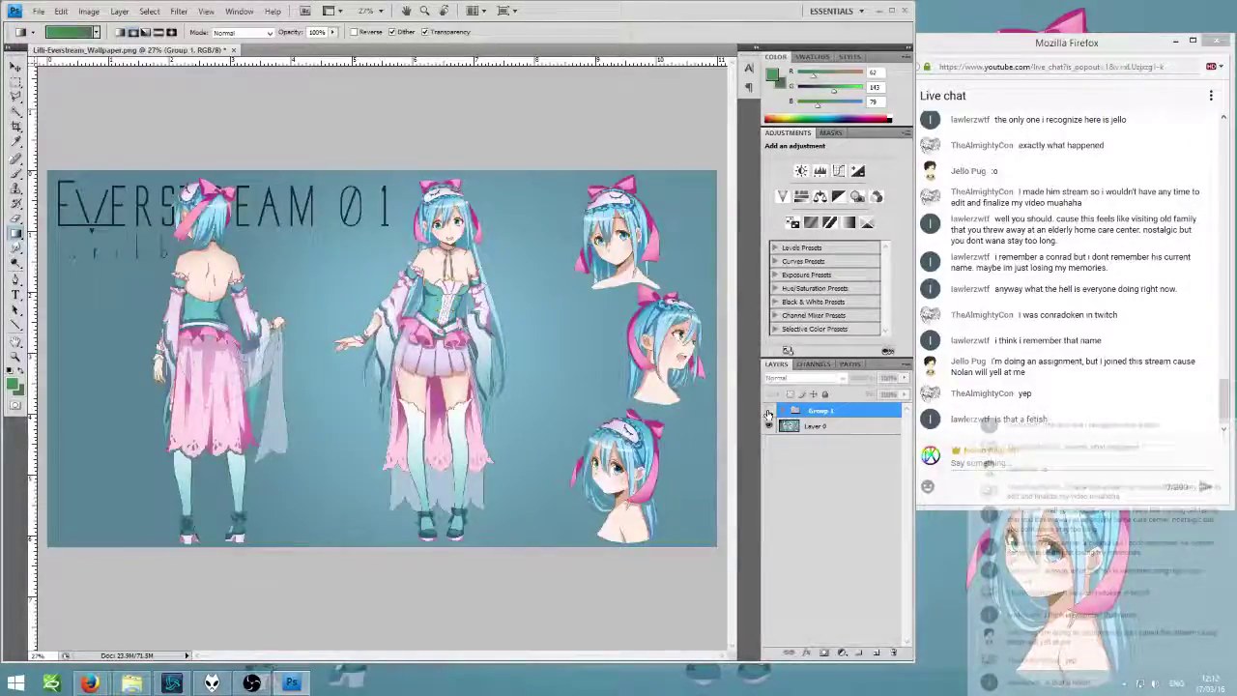
{"action": "left_click", "coordinate": [768, 413]}
{"action": "left_click", "coordinate": [768, 413]}
{"action": "left_click", "coordinate": [768, 413]}
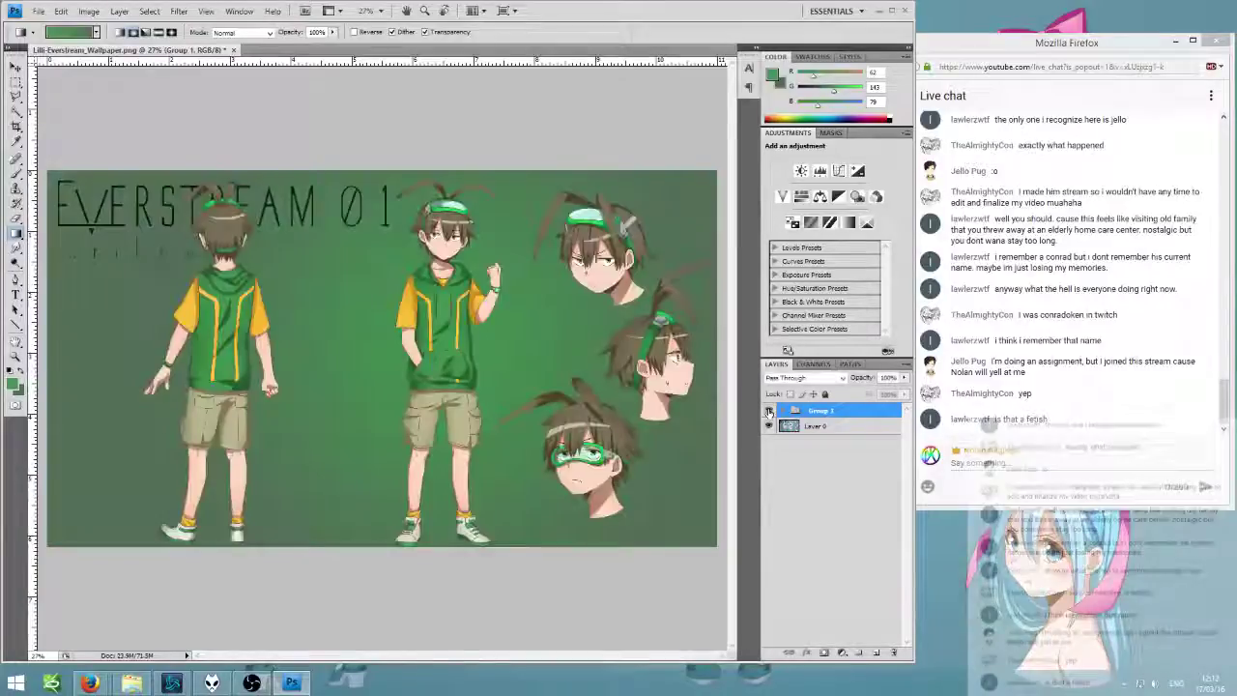
{"action": "left_click", "coordinate": [768, 413]}
{"action": "left_click", "coordinate": [768, 413]}
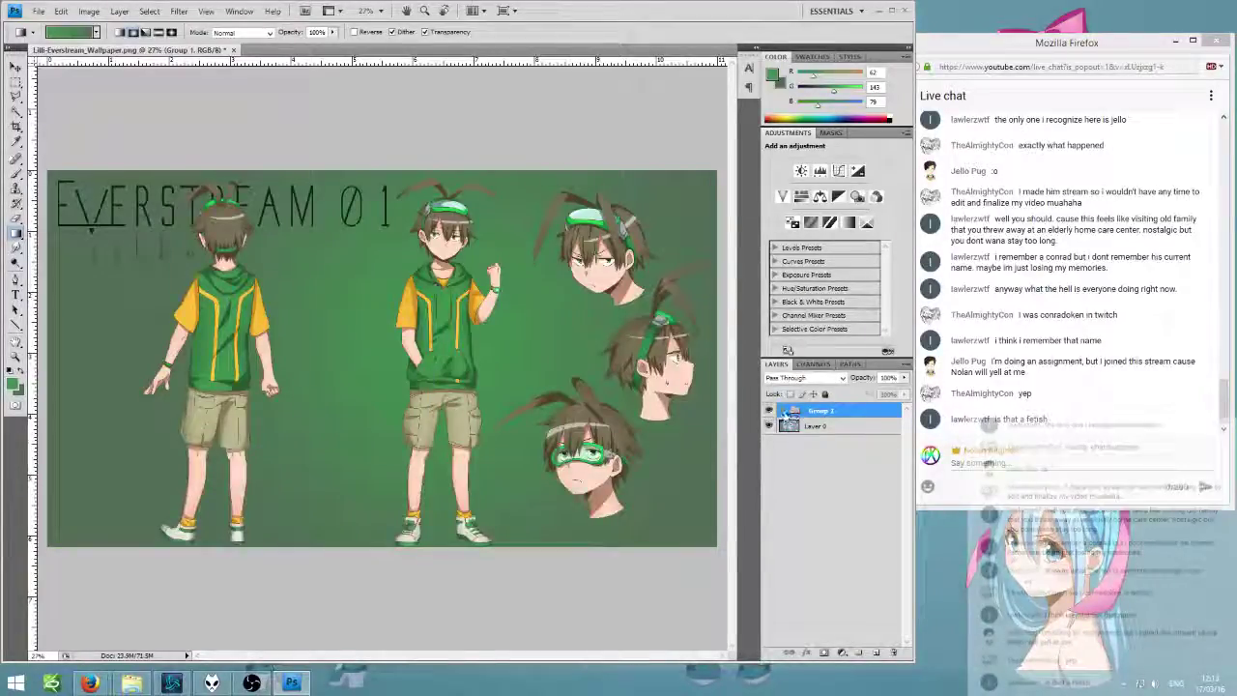
- Expand Group 1, lasso the head with goggles over its eyes on Layer 1, and cut it onto its own layer
{"action": "left_click", "coordinate": [781, 410]}
{"action": "left_click", "coordinate": [838, 477]}
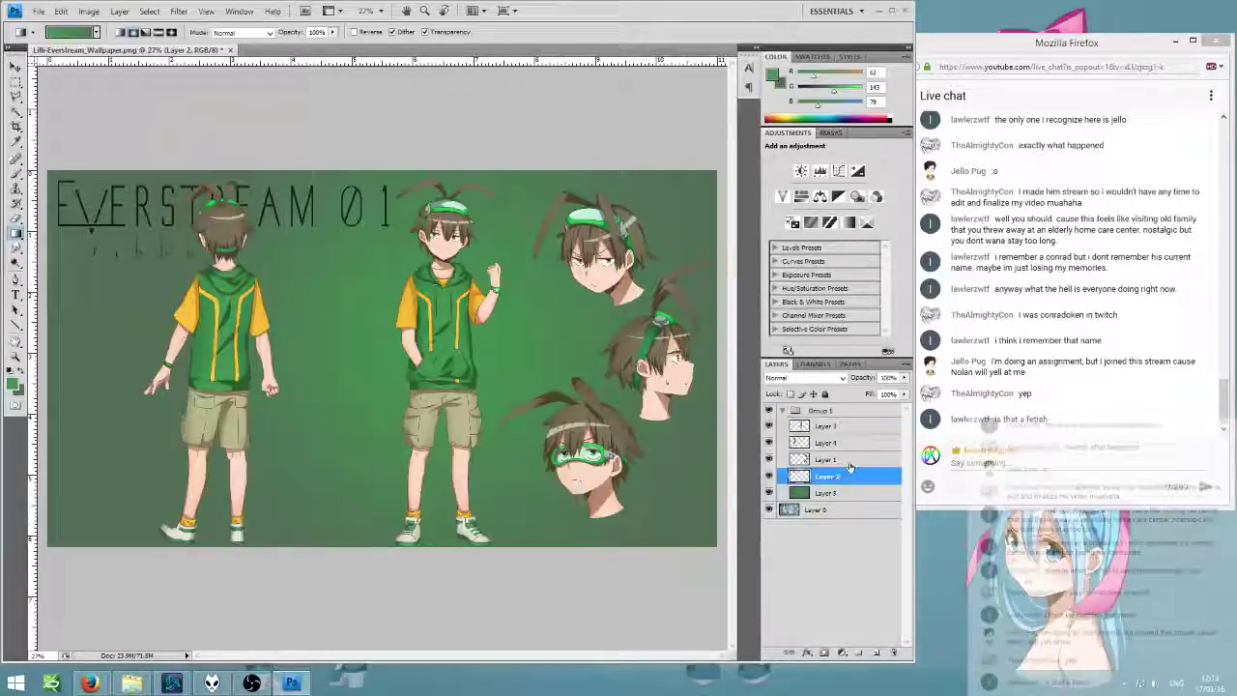
{"action": "left_click", "coordinate": [844, 461]}
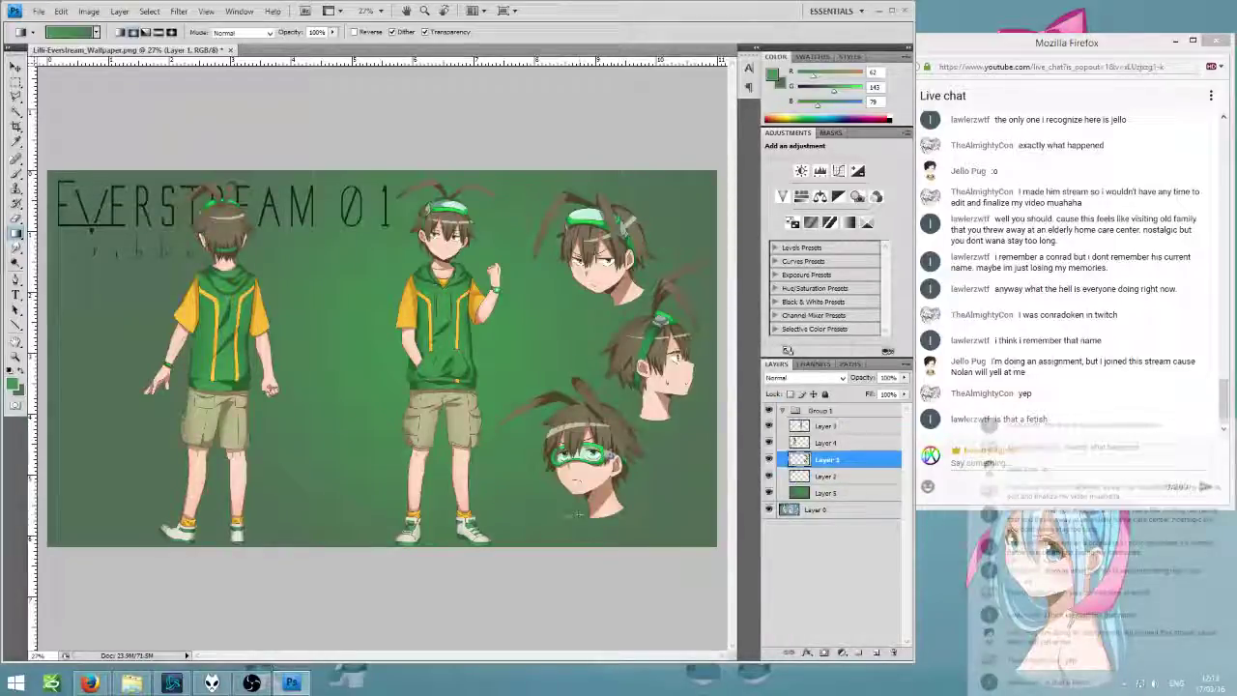
{"action": "key", "text": "l"}
{"action": "mouse_move", "coordinate": [576, 531]}
{"action": "left_mouse_down"}
{"action": "mouse_move", "coordinate": [643, 507]}
{"action": "mouse_move", "coordinate": [663, 479]}
{"action": "mouse_move", "coordinate": [667, 442]}
{"action": "mouse_move", "coordinate": [590, 368]}
{"action": "mouse_move", "coordinate": [547, 346]}
{"action": "mouse_move", "coordinate": [504, 364]}
{"action": "mouse_move", "coordinate": [487, 415]}
{"action": "mouse_move", "coordinate": [512, 493]}
{"action": "mouse_move", "coordinate": [577, 531]}
{"action": "left_mouse_up"}
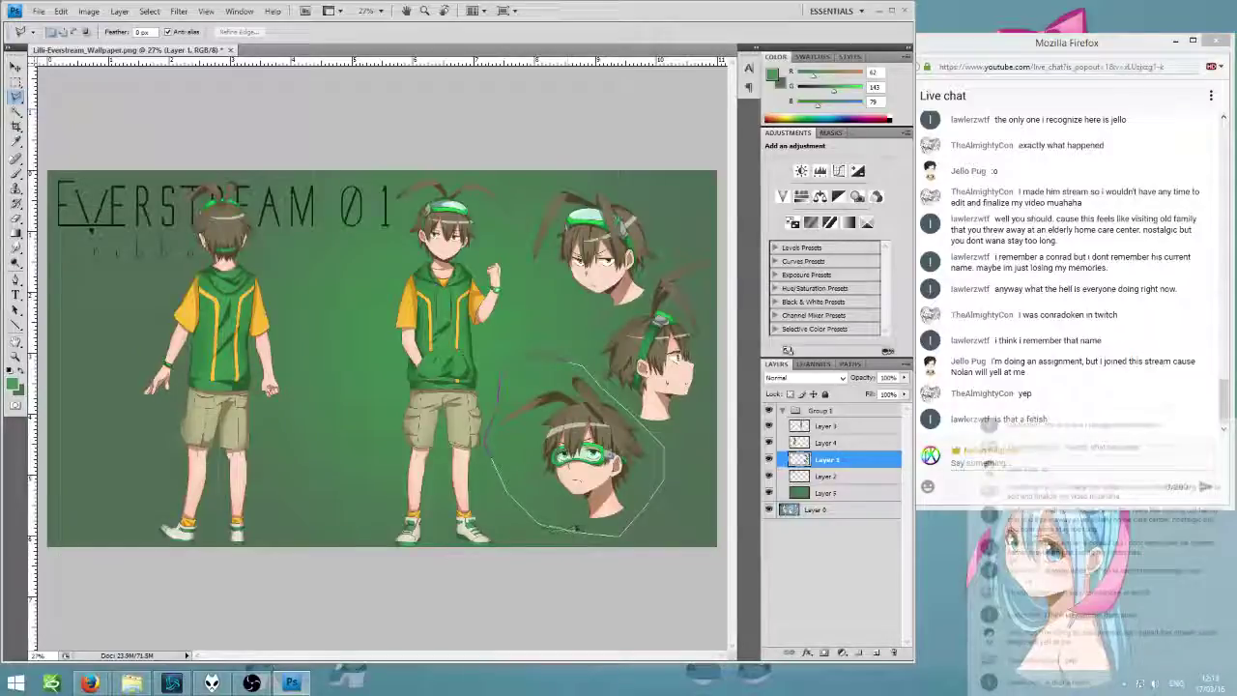
{"action": "key", "text": "ctrl+shift+j"}
{"action": "left_click_drag", "start_coordinate": [696, 551], "coordinate": [502, 461]}
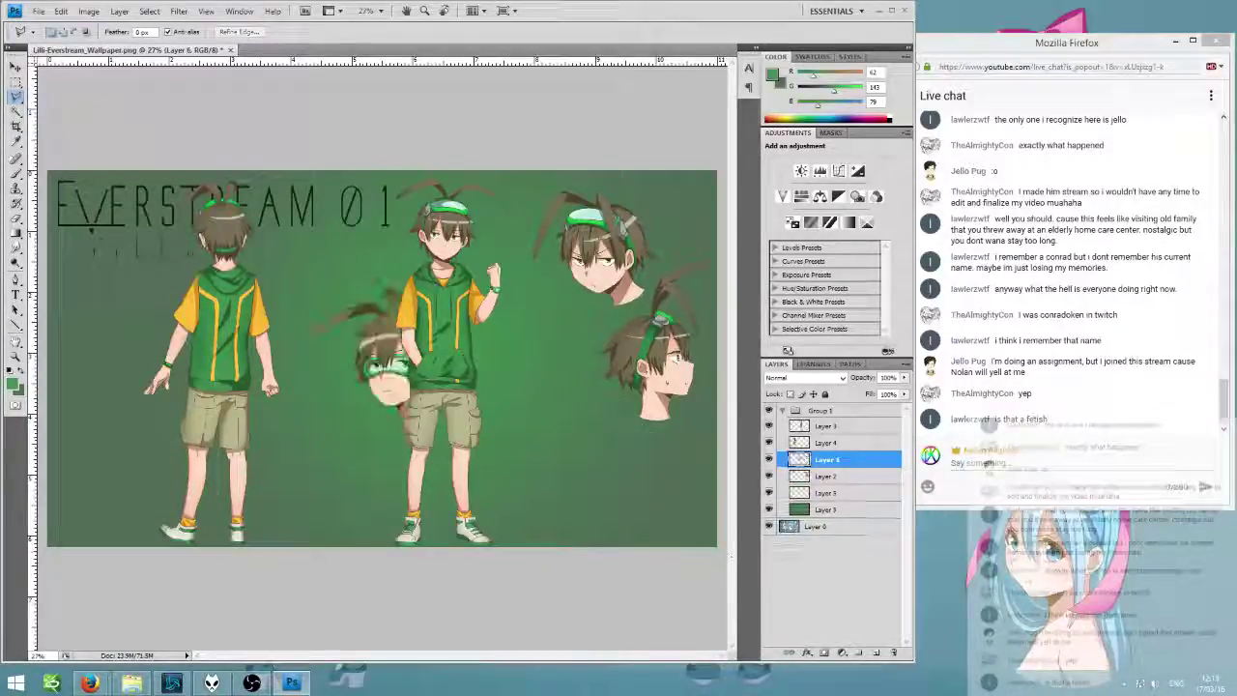
- Lasso the side-facing middle head on Layer 1 and cut and paste it onto a separate layer
{"action": "left_click", "coordinate": [833, 443]}
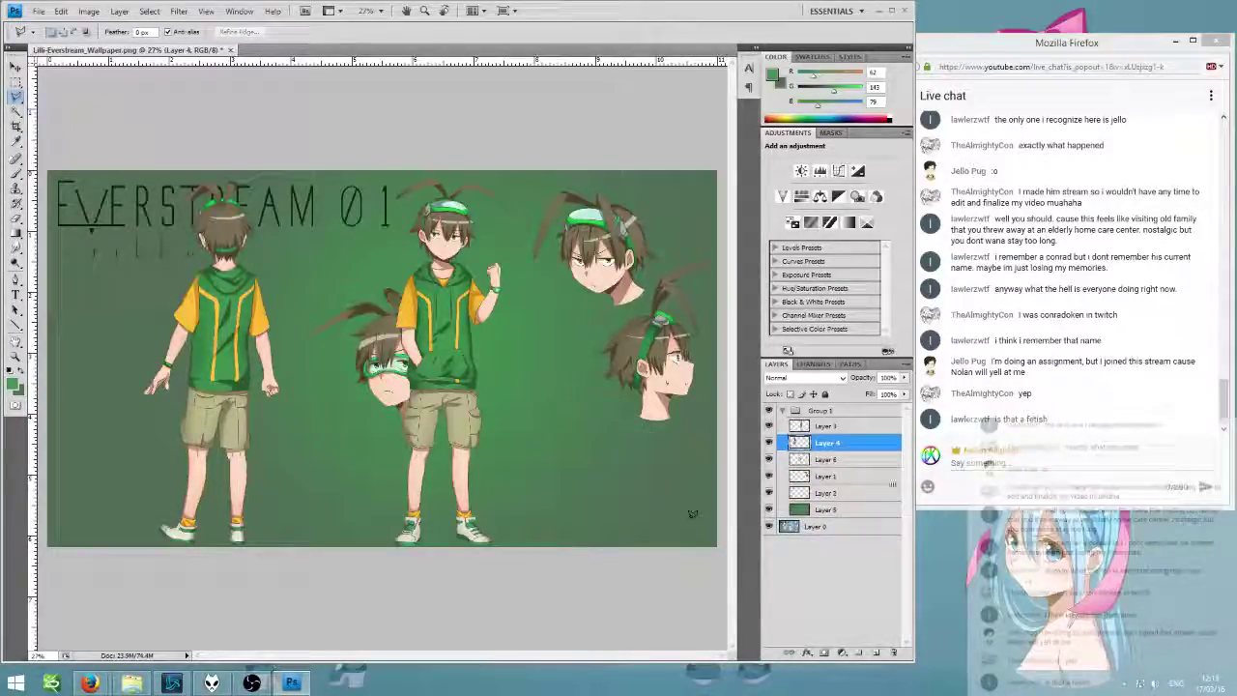
{"action": "left_click", "coordinate": [841, 476]}
{"action": "mouse_move", "coordinate": [583, 440]}
{"action": "left_mouse_down"}
{"action": "mouse_move", "coordinate": [647, 465]}
{"action": "mouse_move", "coordinate": [682, 447]}
{"action": "mouse_move", "coordinate": [727, 349]}
{"action": "mouse_move", "coordinate": [722, 248]}
{"action": "mouse_move", "coordinate": [655, 269]}
{"action": "mouse_move", "coordinate": [636, 313]}
{"action": "mouse_move", "coordinate": [583, 330]}
{"action": "mouse_move", "coordinate": [582, 437]}
{"action": "left_mouse_up"}
{"action": "key", "text": "Delete"}
{"action": "key", "text": "ctrl+v"}
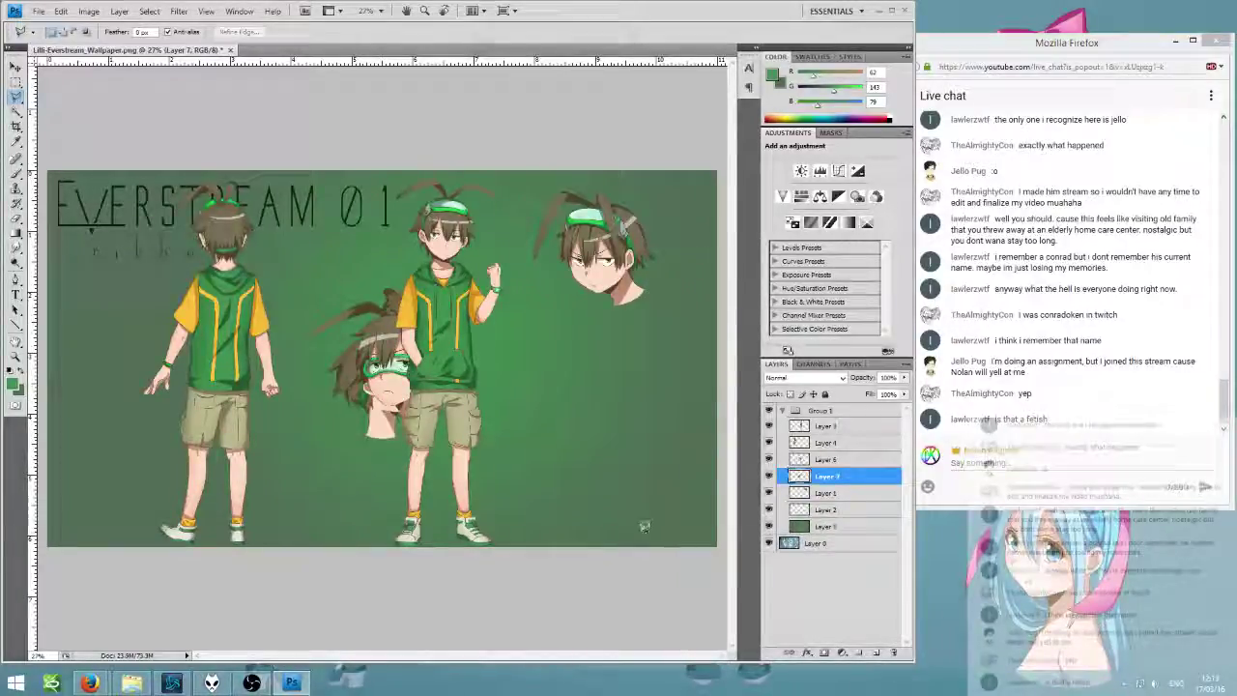
- Hide the green gradient on Layer 5 and move the upper boy head on Layer 1 over the girl's upper head
{"action": "left_click", "coordinate": [769, 527]}
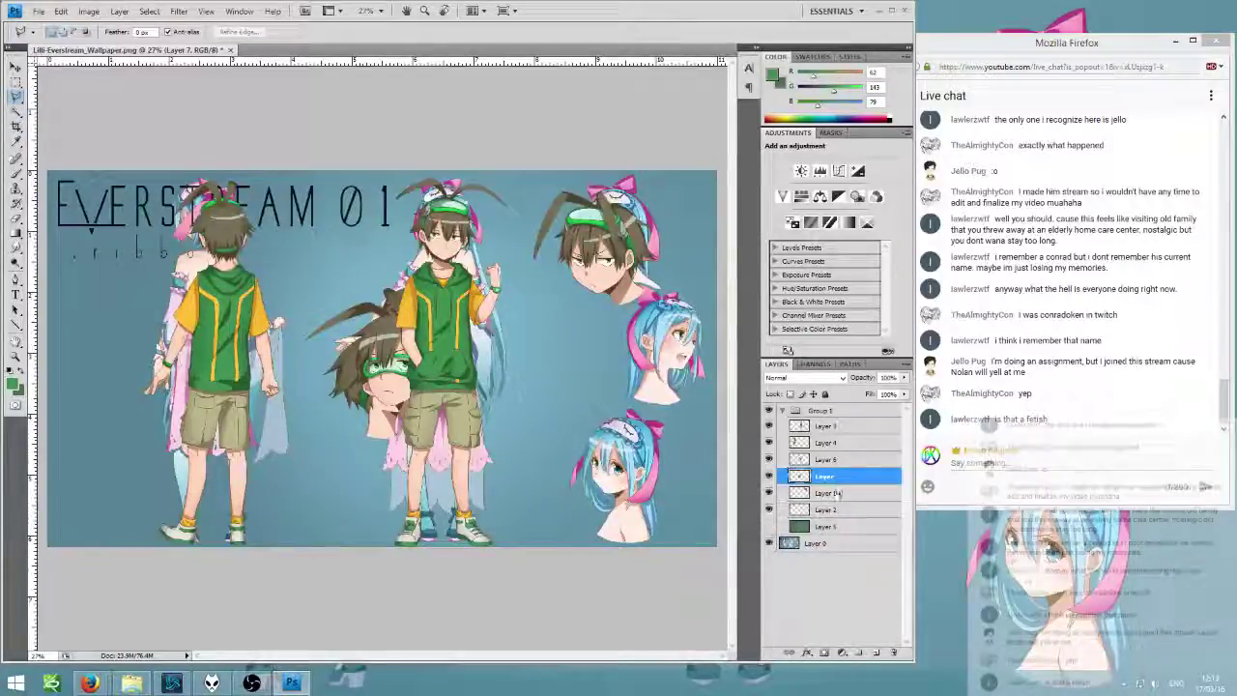
{"action": "left_click", "coordinate": [839, 493]}
{"action": "key", "text": "v"}
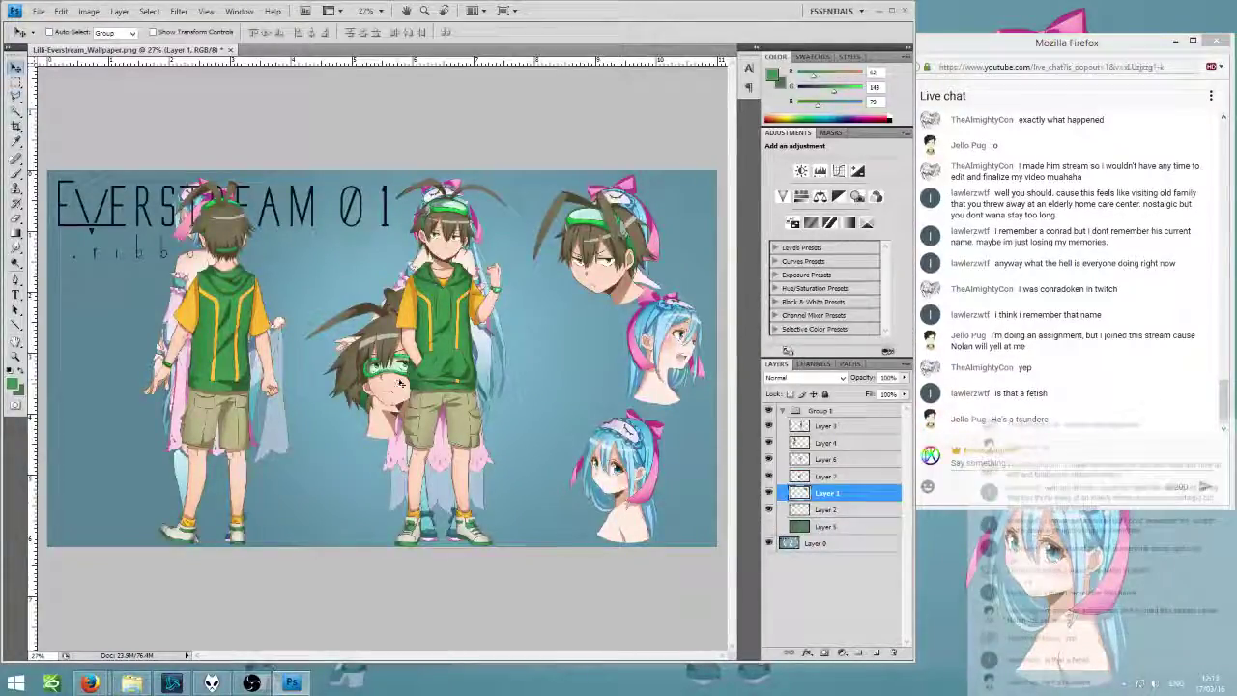
{"action": "mouse_move", "coordinate": [411, 377]}
{"action": "left_mouse_down"}
{"action": "mouse_move", "coordinate": [436, 403]}
{"action": "mouse_move", "coordinate": [409, 363]}
{"action": "left_mouse_up"}
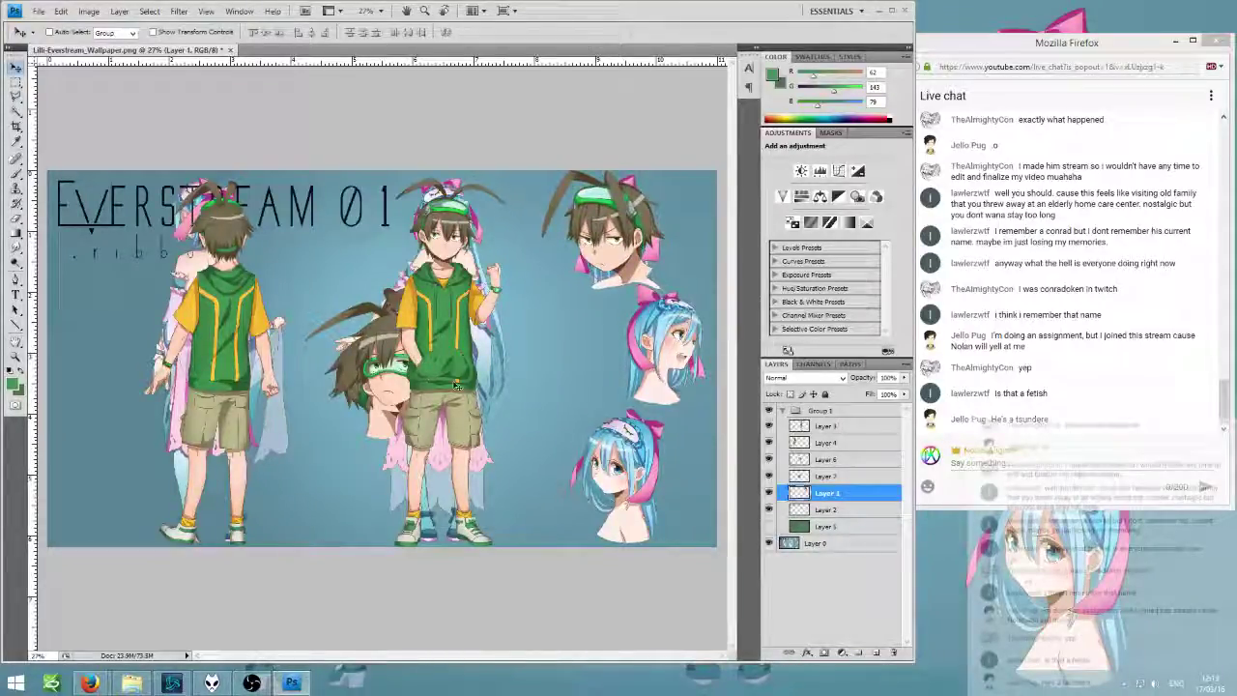
- Move the side-facing head on Layer 7 and the goggled head on Layer 6 over the girl's middle and lower heads
{"action": "left_click", "coordinate": [841, 477]}
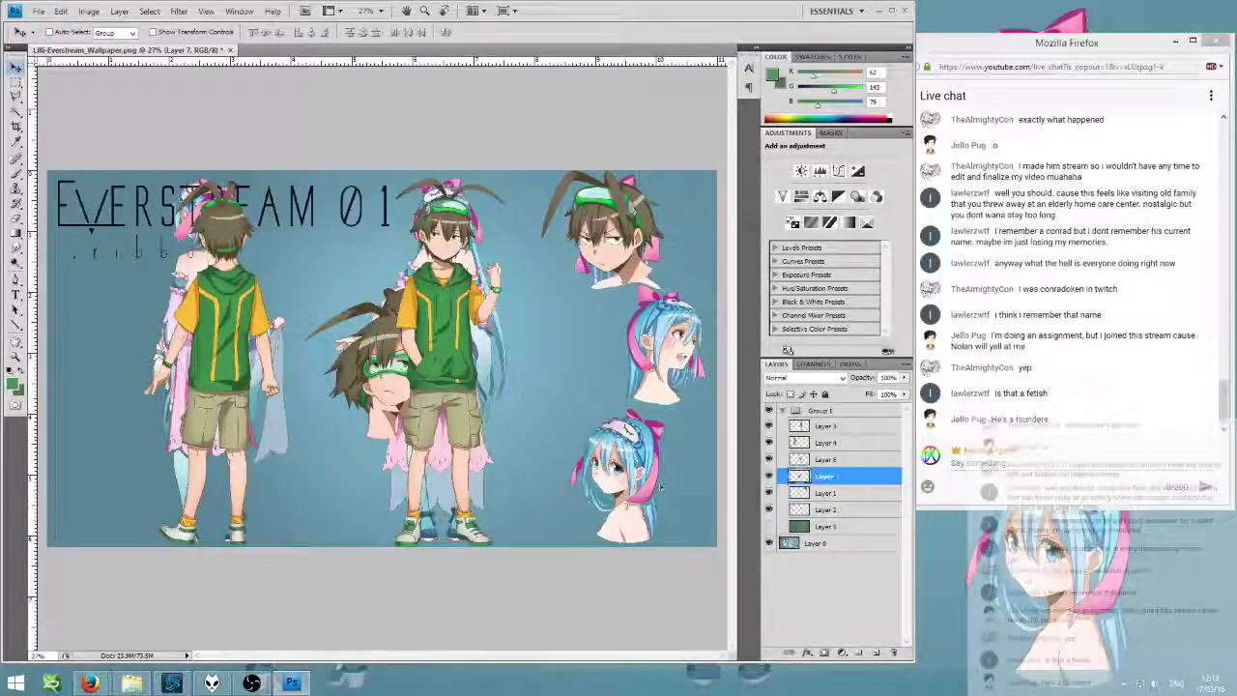
{"action": "left_click_drag", "start_coordinate": [396, 394], "coordinate": [664, 346]}
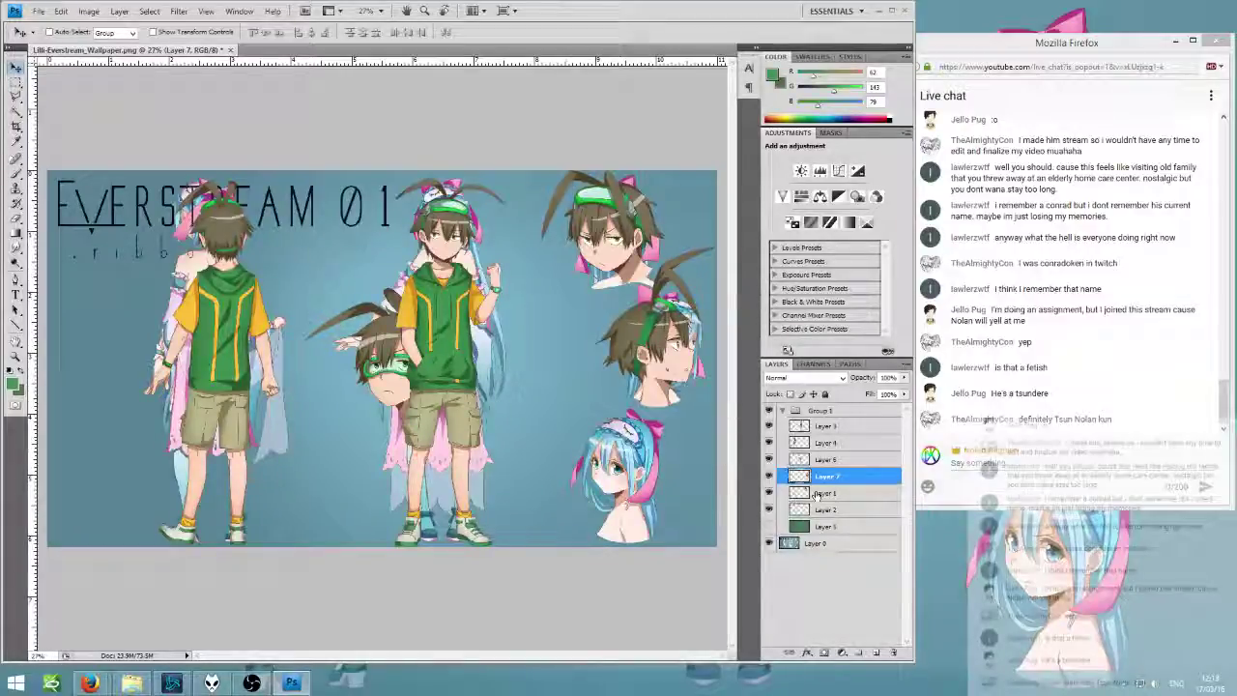
{"action": "left_click", "coordinate": [825, 461]}
{"action": "left_click_drag", "start_coordinate": [370, 393], "coordinate": [584, 491]}
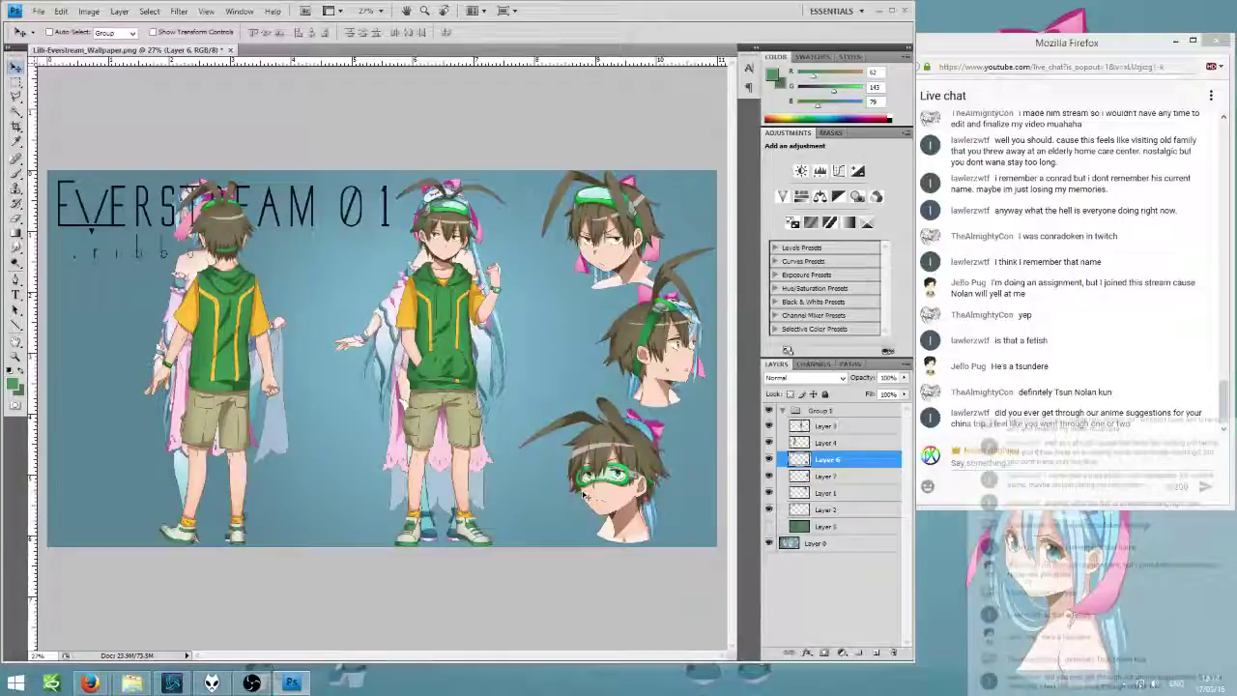
{"action": "right_click", "coordinate": [584, 494]}
{"action": "left_click", "coordinate": [784, 553]}
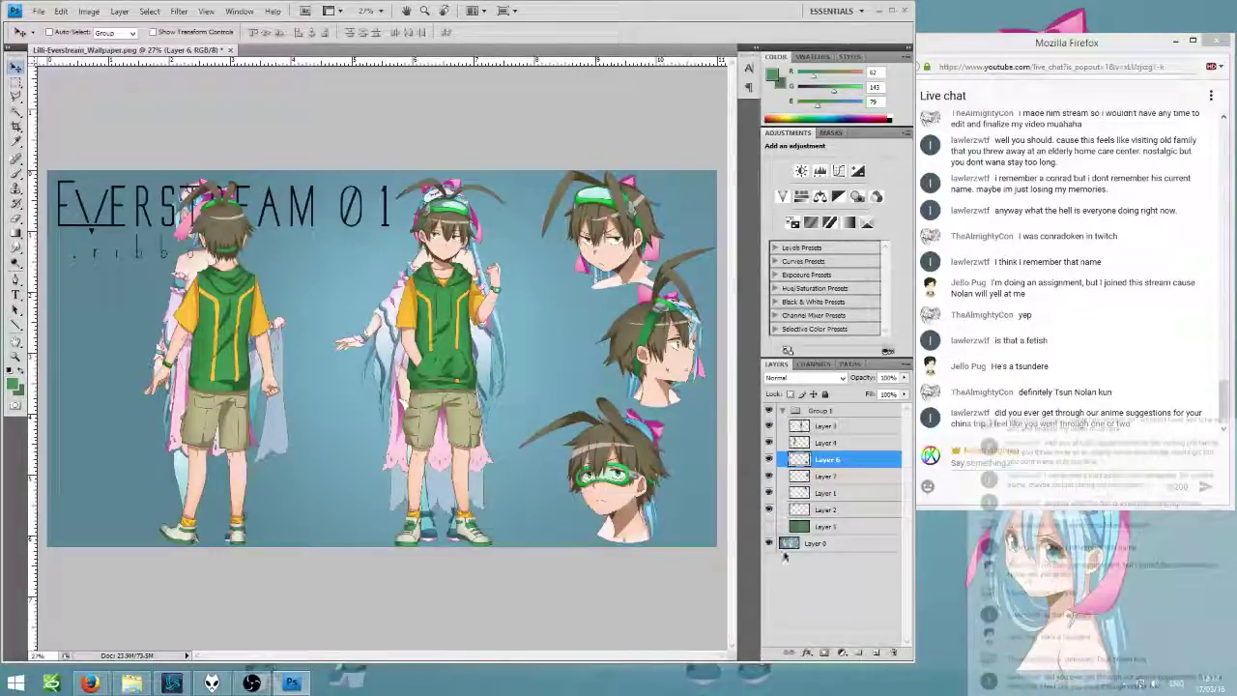
- Show the green gradient on Layer 5 again, then collapse and select Group 1
{"action": "left_click", "coordinate": [770, 527]}
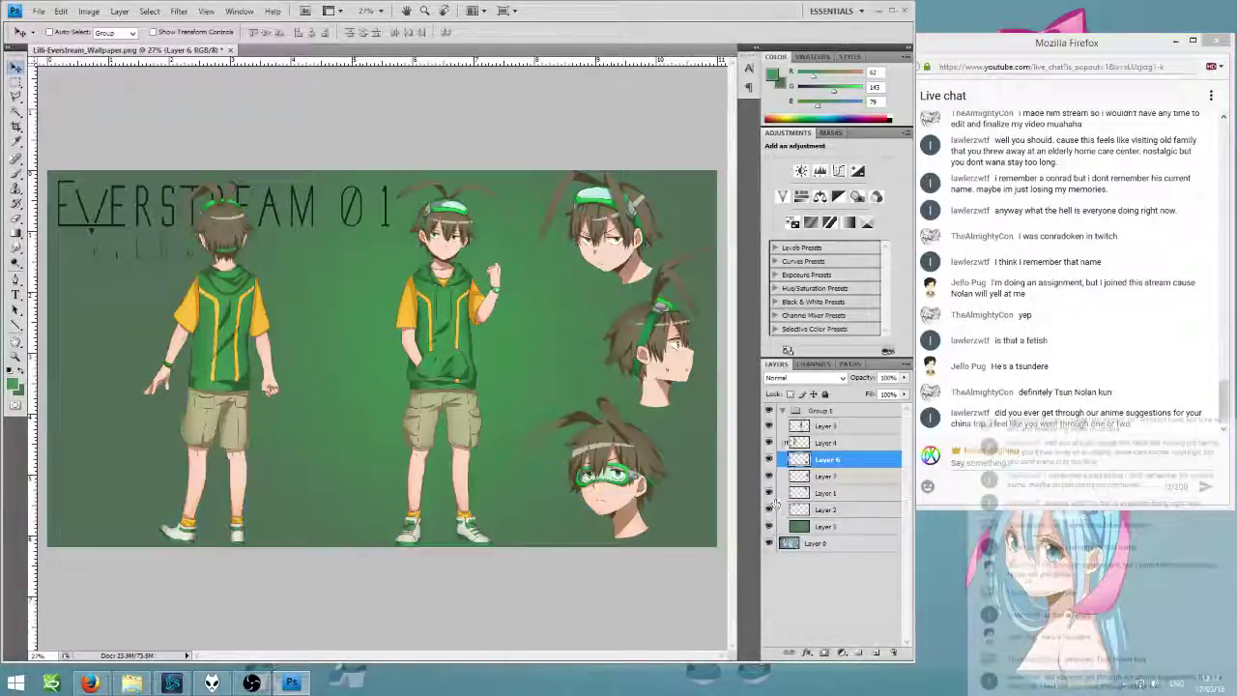
{"action": "left_click", "coordinate": [783, 411]}
{"action": "left_click", "coordinate": [820, 411]}
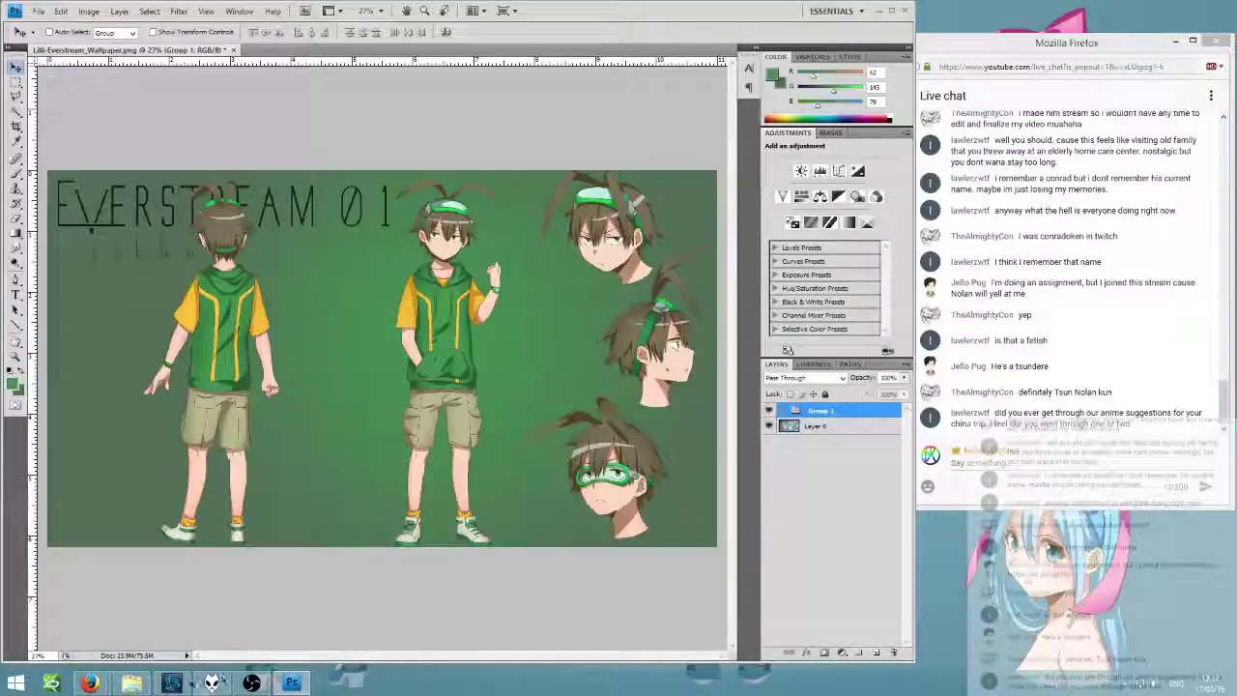
- Switch to File Explorer and open the Anime folder inside Videos, Movies & TV on the Elements (D:) drive
{"action": "left_click", "coordinate": [132, 683]}
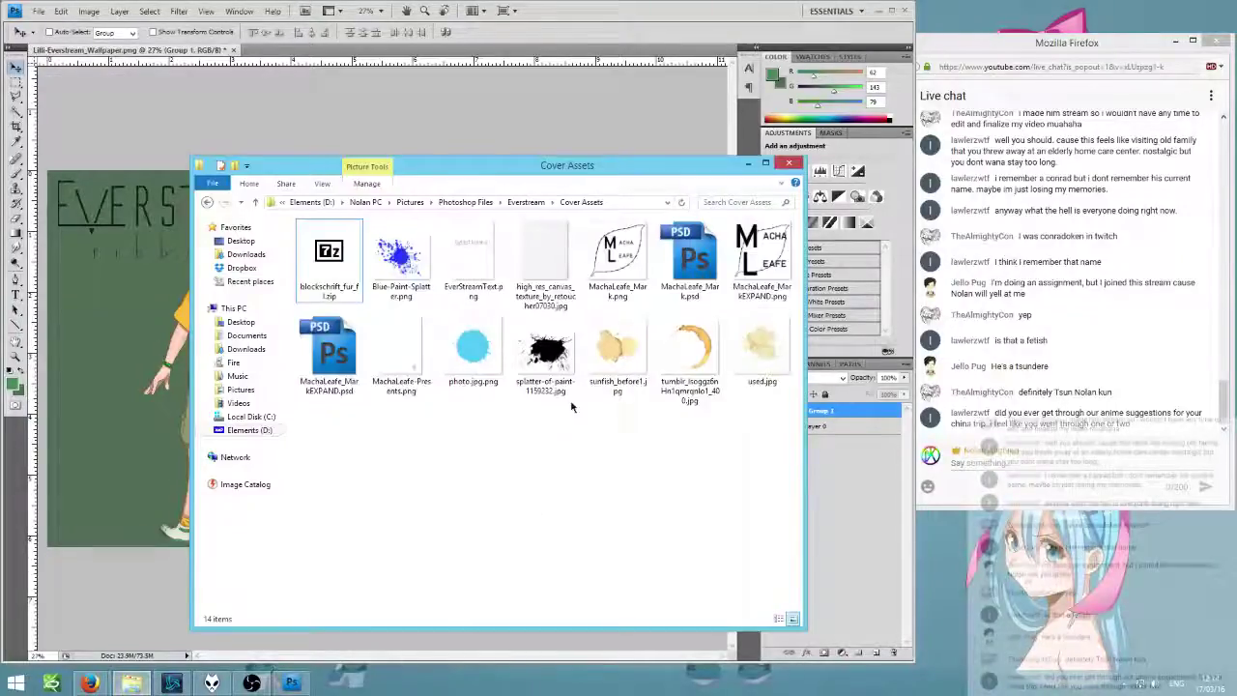
{"action": "left_click", "coordinate": [249, 430]}
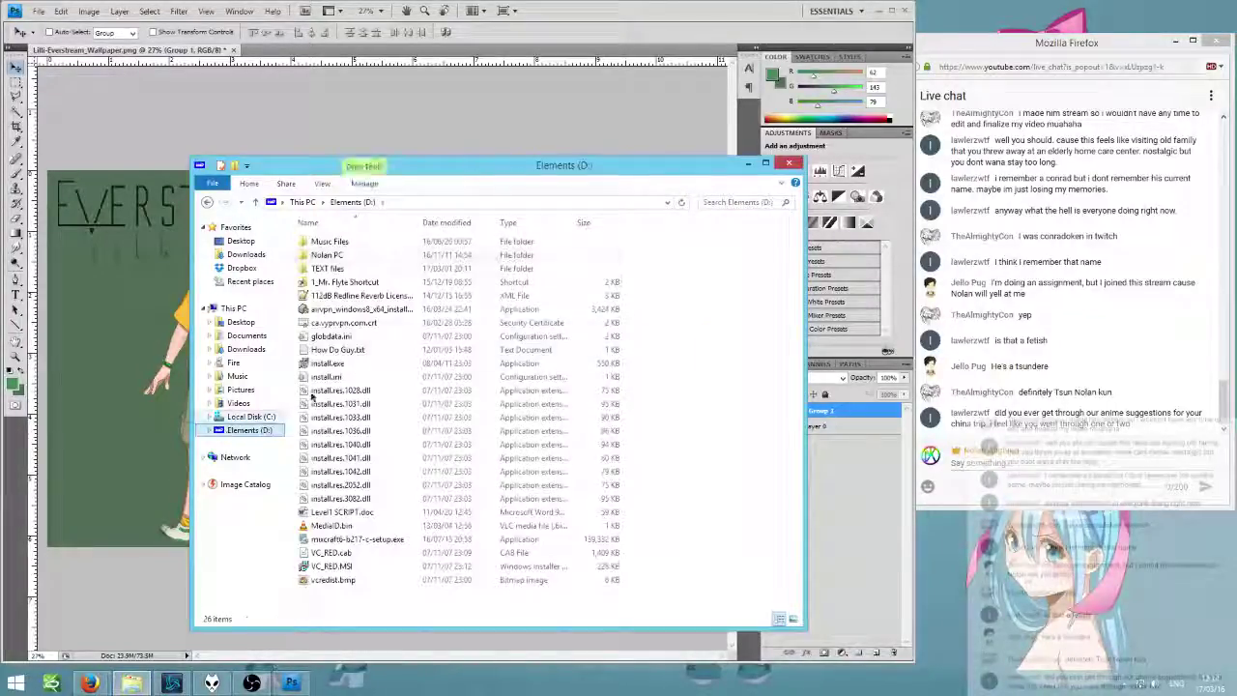
{"action": "double_click", "coordinate": [327, 254]}
{"action": "double_click", "coordinate": [328, 295]}
{"action": "double_click", "coordinate": [460, 265]}
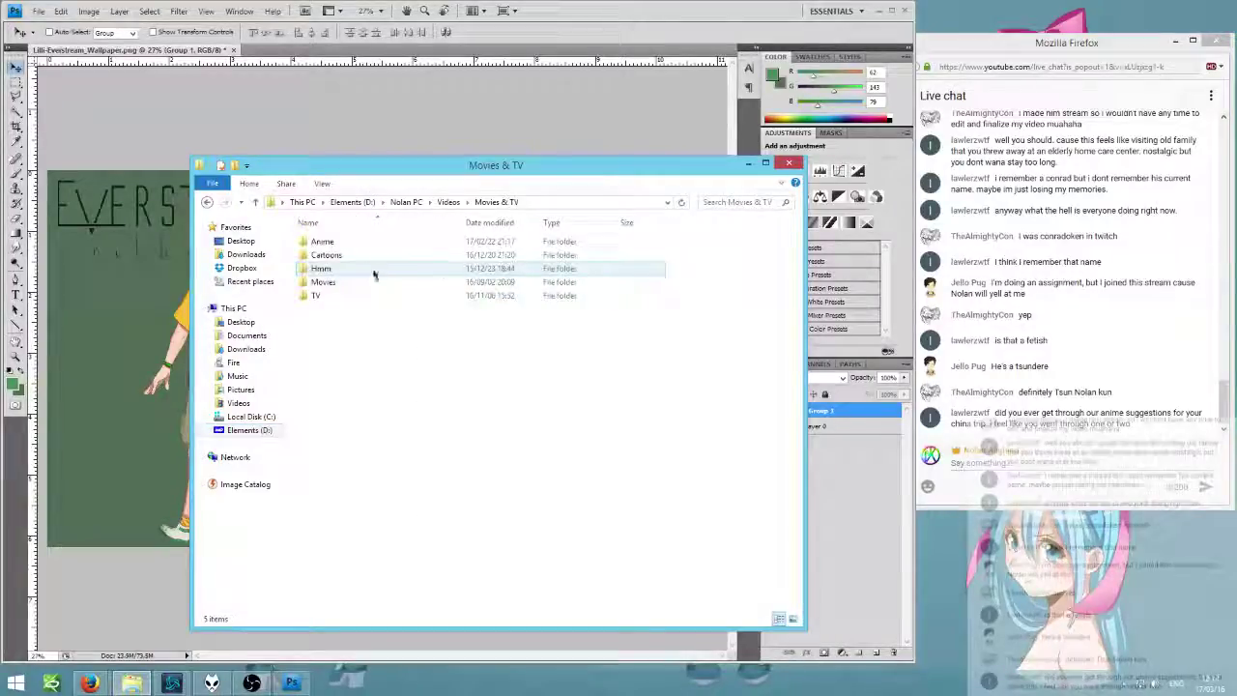
{"action": "double_click", "coordinate": [372, 268]}
{"action": "left_click", "coordinate": [485, 203]}
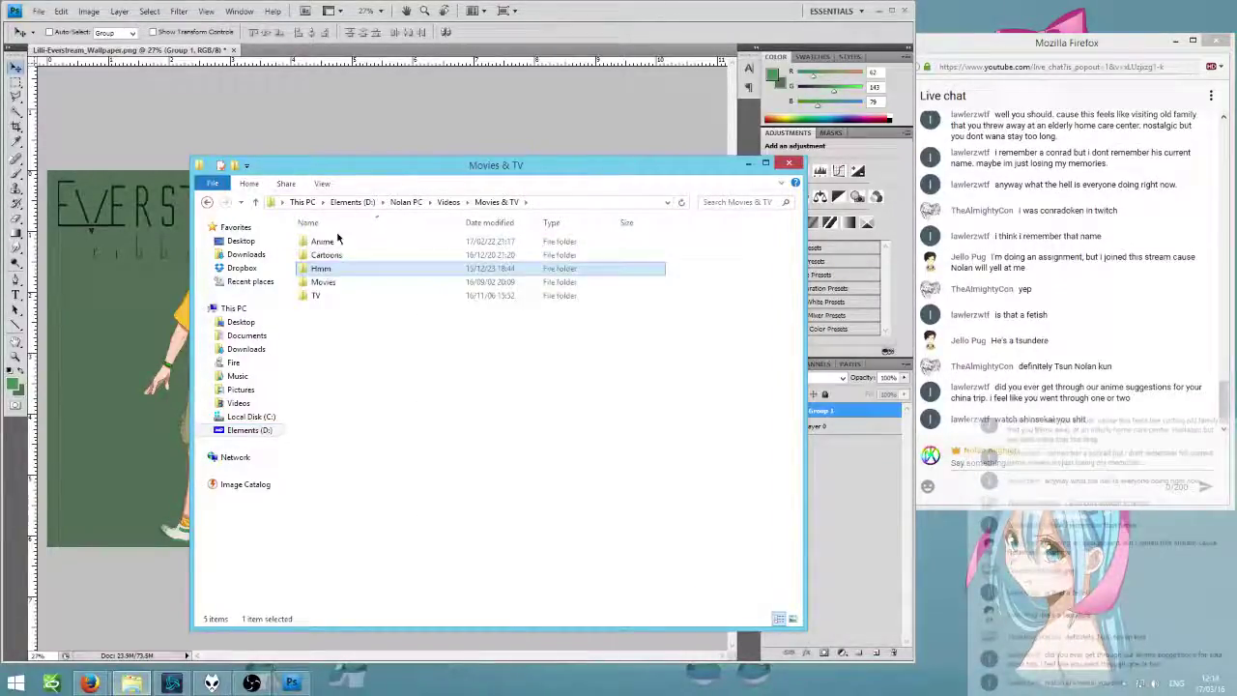
{"action": "double_click", "coordinate": [345, 244]}
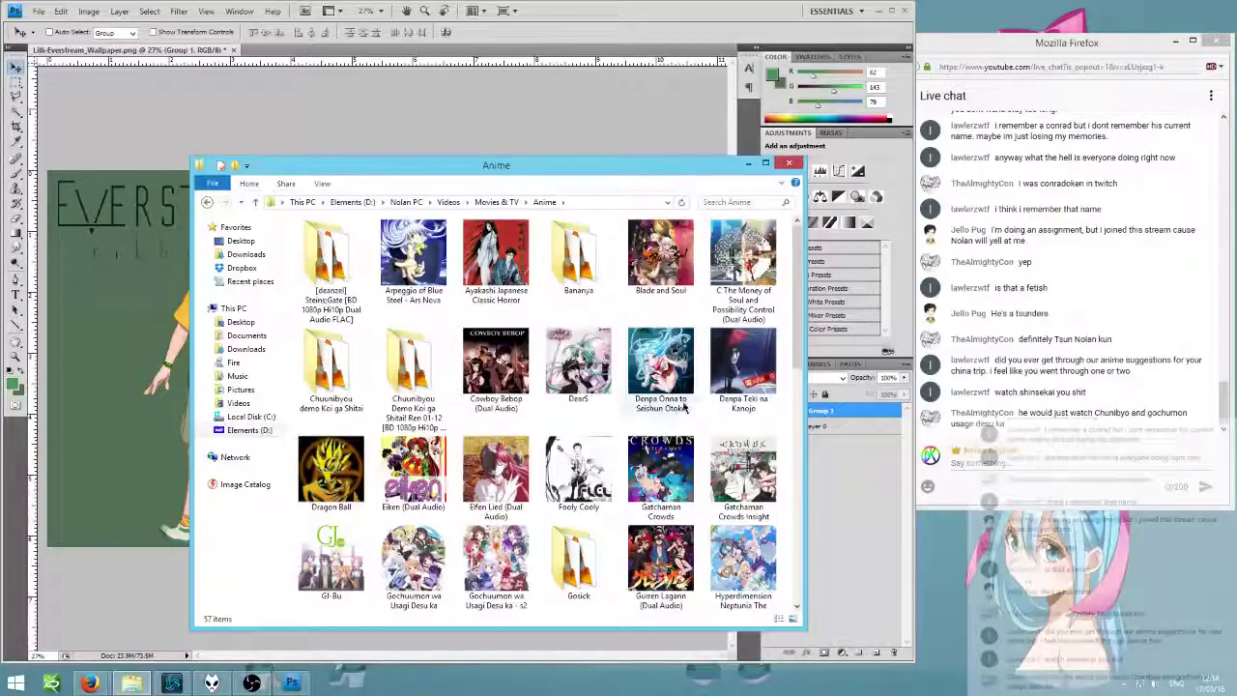
- Look through the Anime collection and the Chuunibyou Demo Koi ga Shitai! Ren 01-12 folder, then return to Photoshop
{"action": "scroll", "coordinate": [708, 387], "scroll_direction": "down", "scroll_amount": 2}
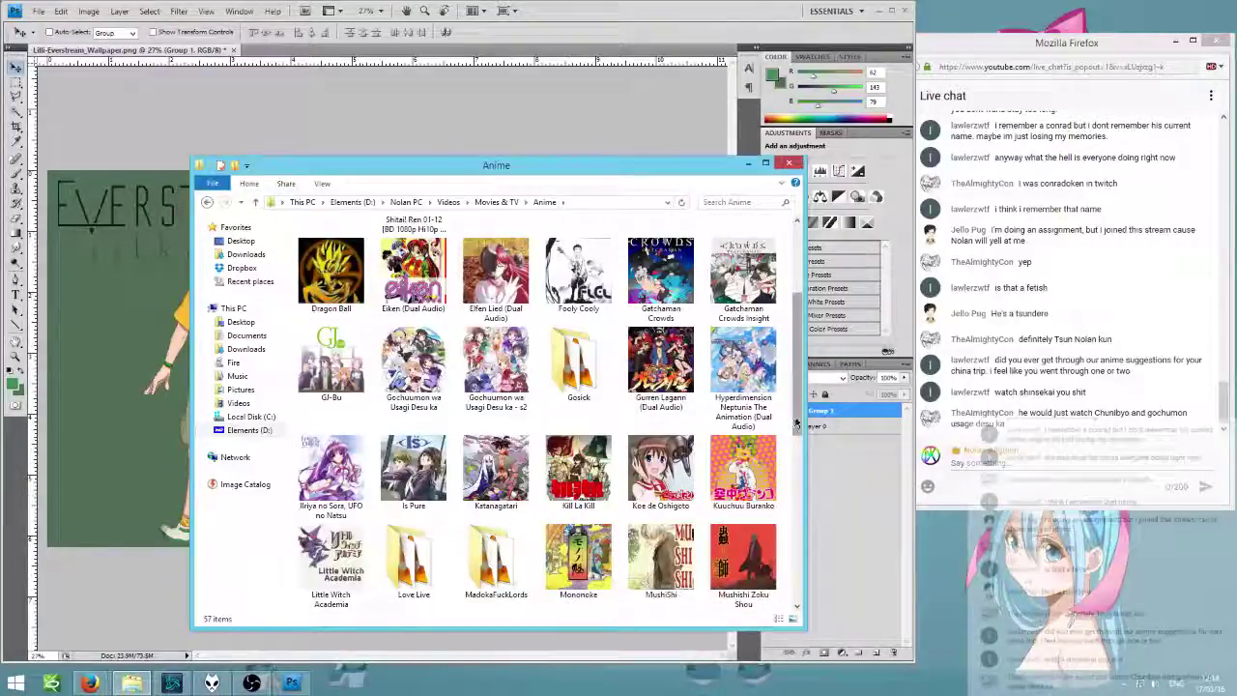
{"action": "left_click_drag", "start_coordinate": [798, 419], "coordinate": [753, 577]}
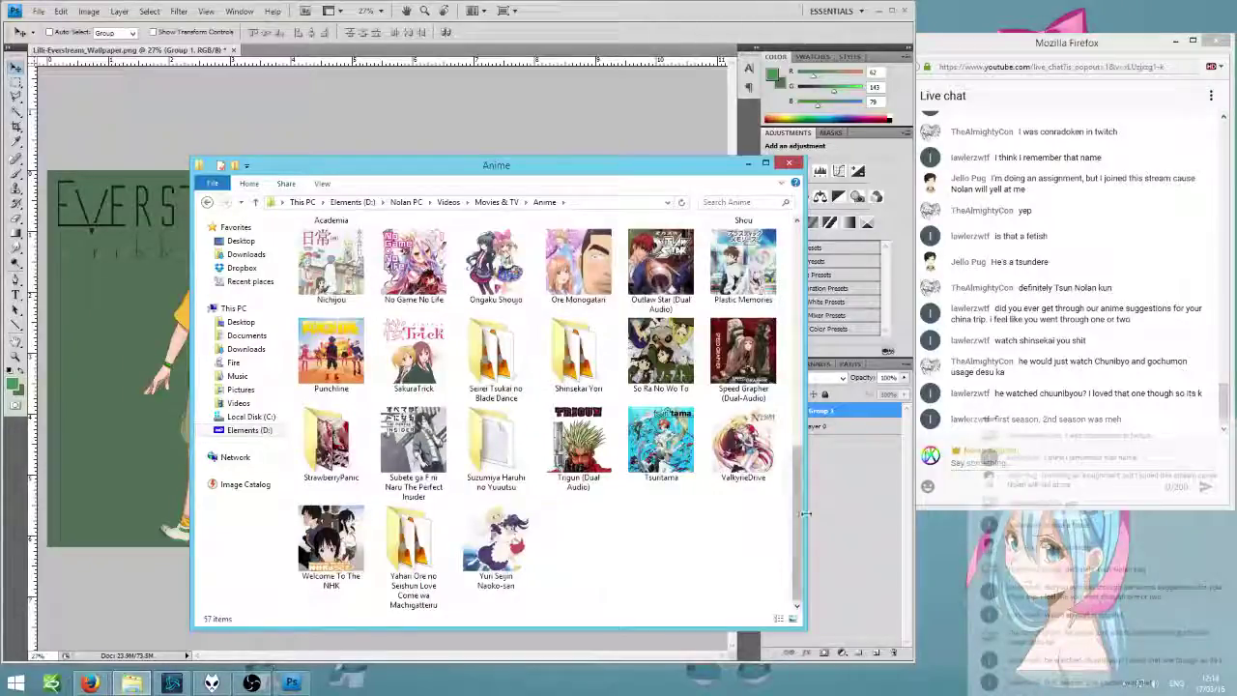
{"action": "left_click_drag", "start_coordinate": [798, 464], "coordinate": [850, 225]}
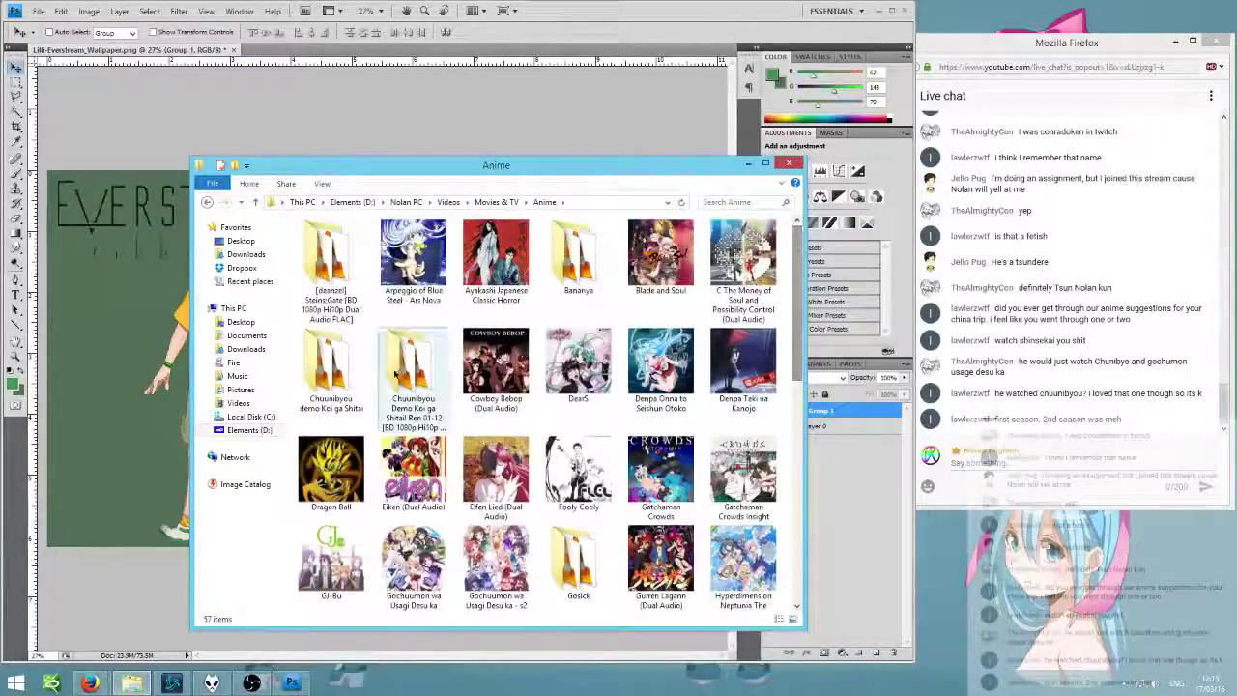
{"action": "left_click", "coordinate": [410, 382]}
{"action": "double_click", "coordinate": [410, 394]}
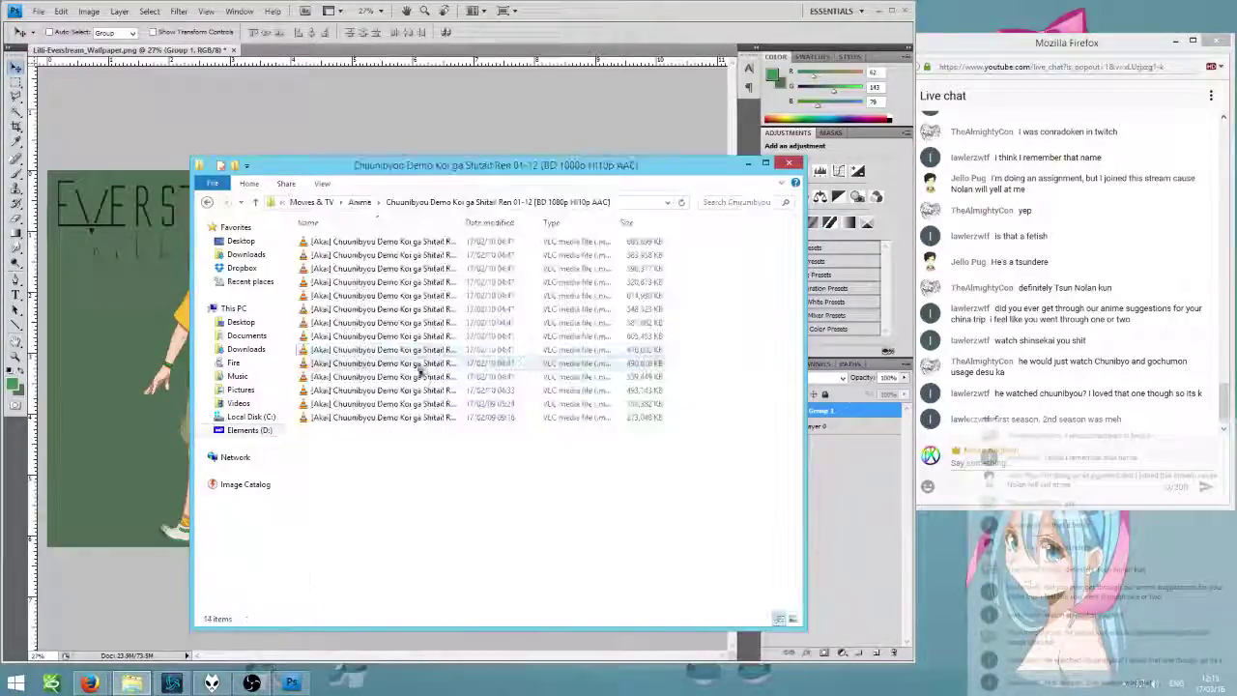
{"action": "left_click", "coordinate": [365, 202]}
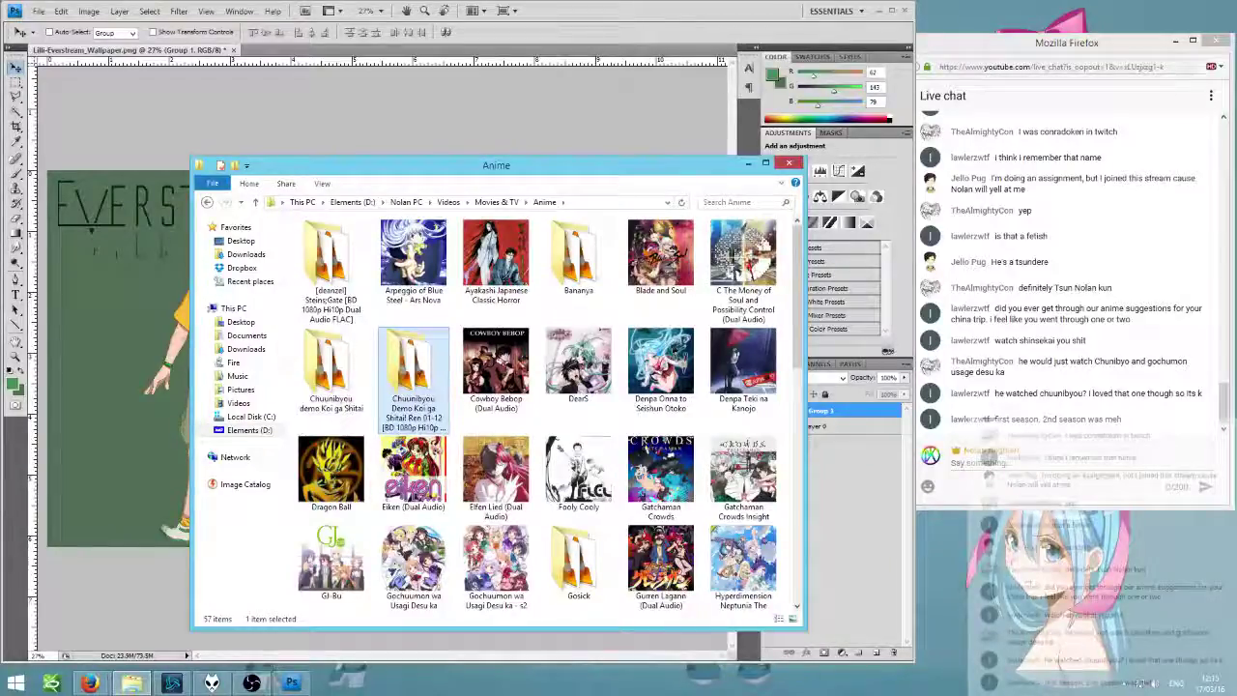
{"action": "left_click", "coordinate": [748, 164]}
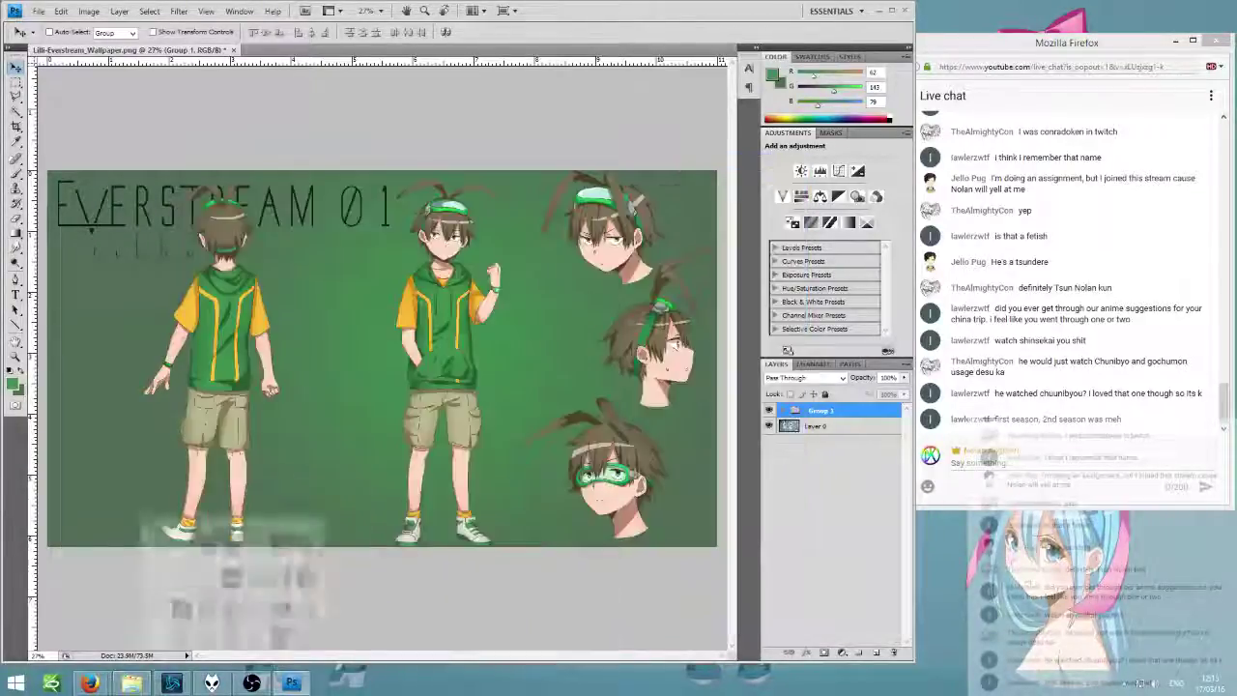
- Expand Group 1, nudge the side-facing head on Layer 7 sideways in small increments, and undo the last nudge
{"action": "left_click", "coordinate": [784, 412]}
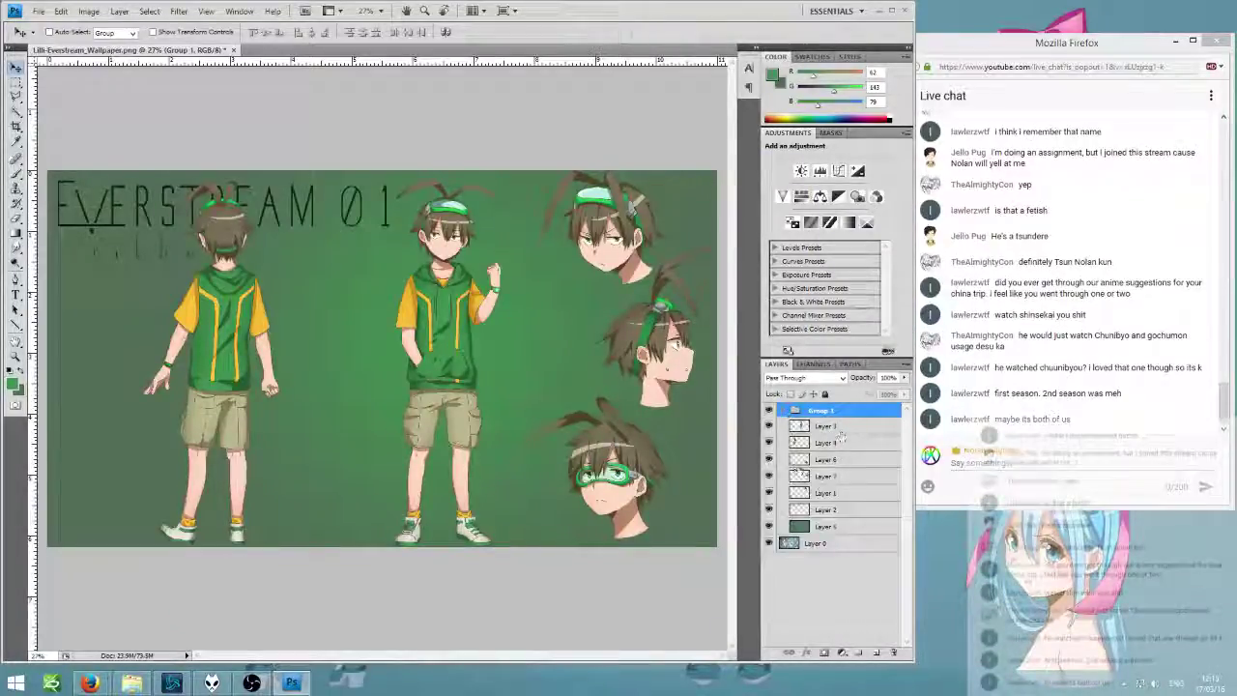
{"action": "left_click", "coordinate": [769, 460]}
{"action": "left_click", "coordinate": [769, 460]}
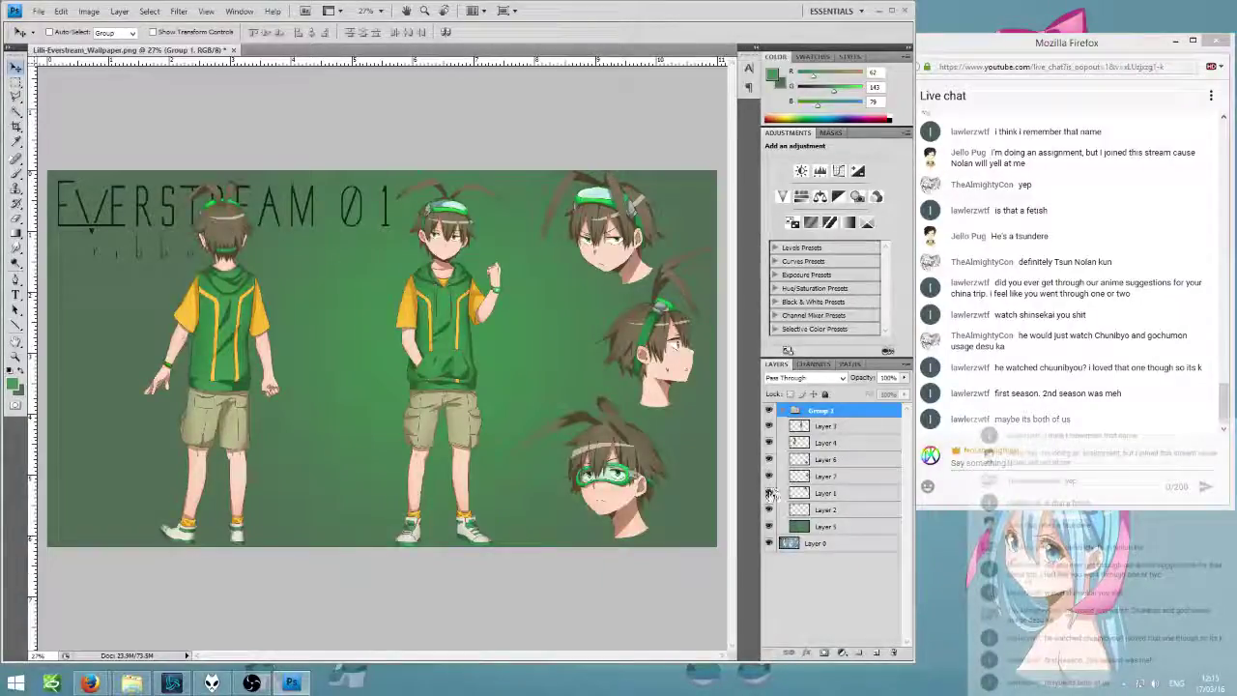
{"action": "left_click", "coordinate": [835, 495]}
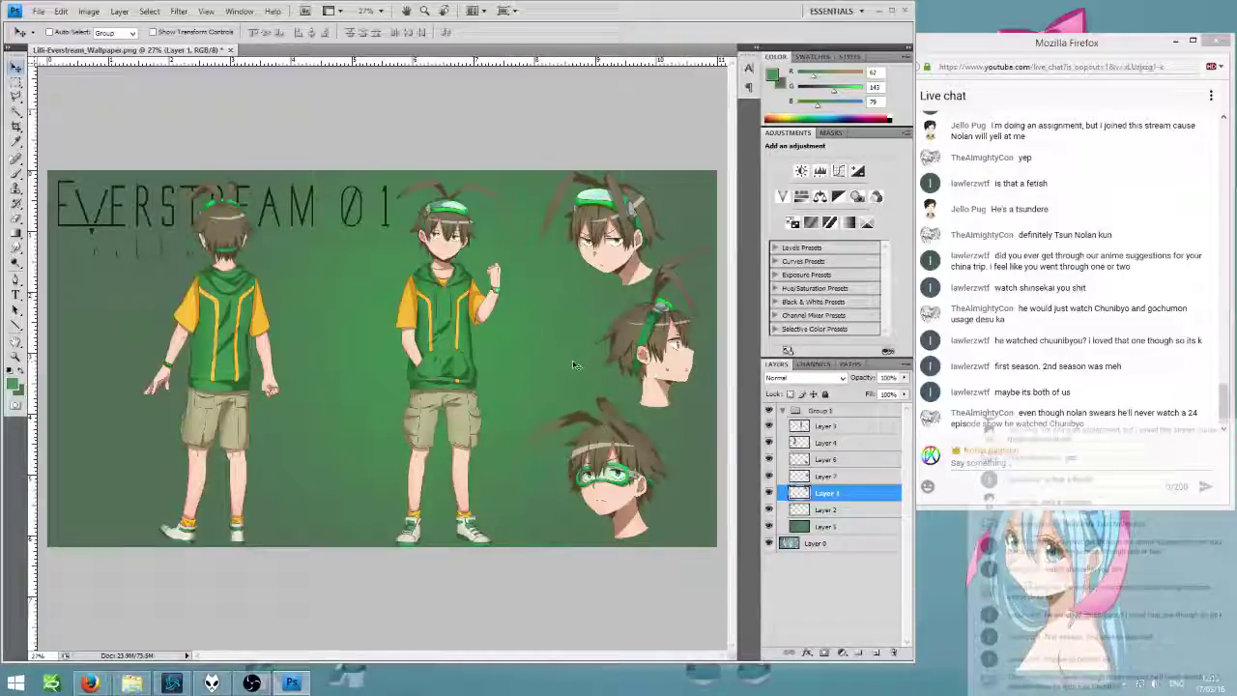
{"action": "left_click", "coordinate": [854, 478]}
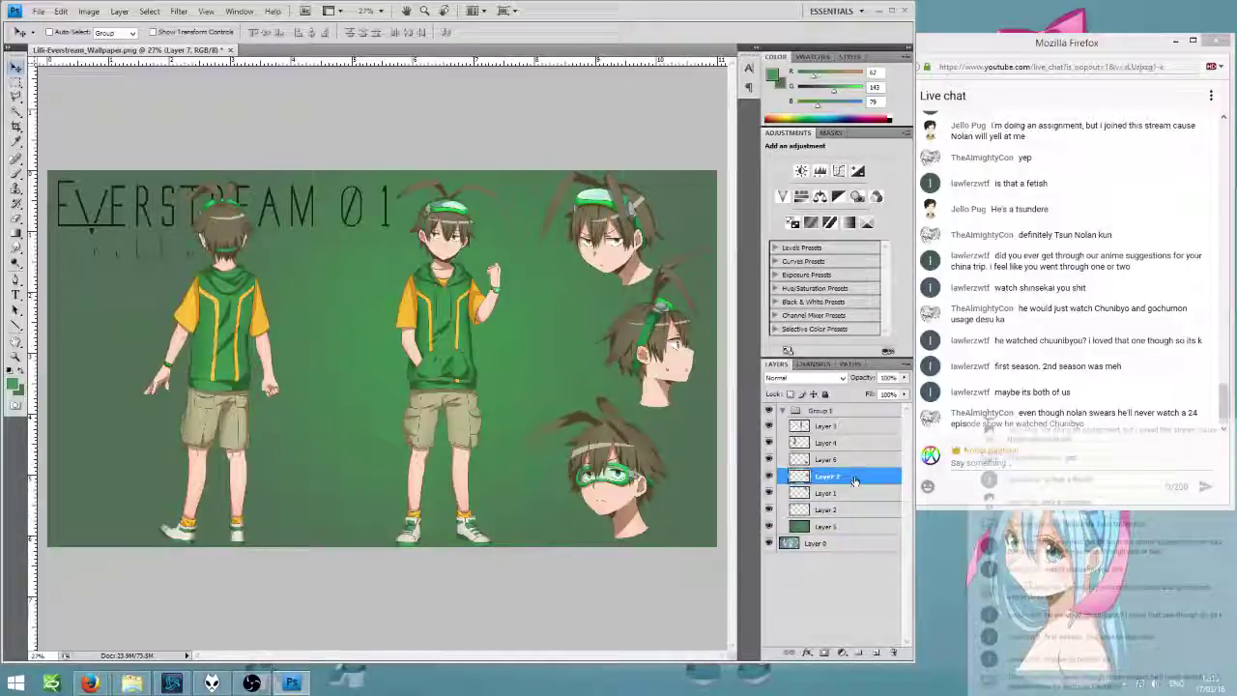
{"action": "key", "text": "Left"}
{"action": "key", "text": "Left"}
{"action": "key", "text": "Left"}
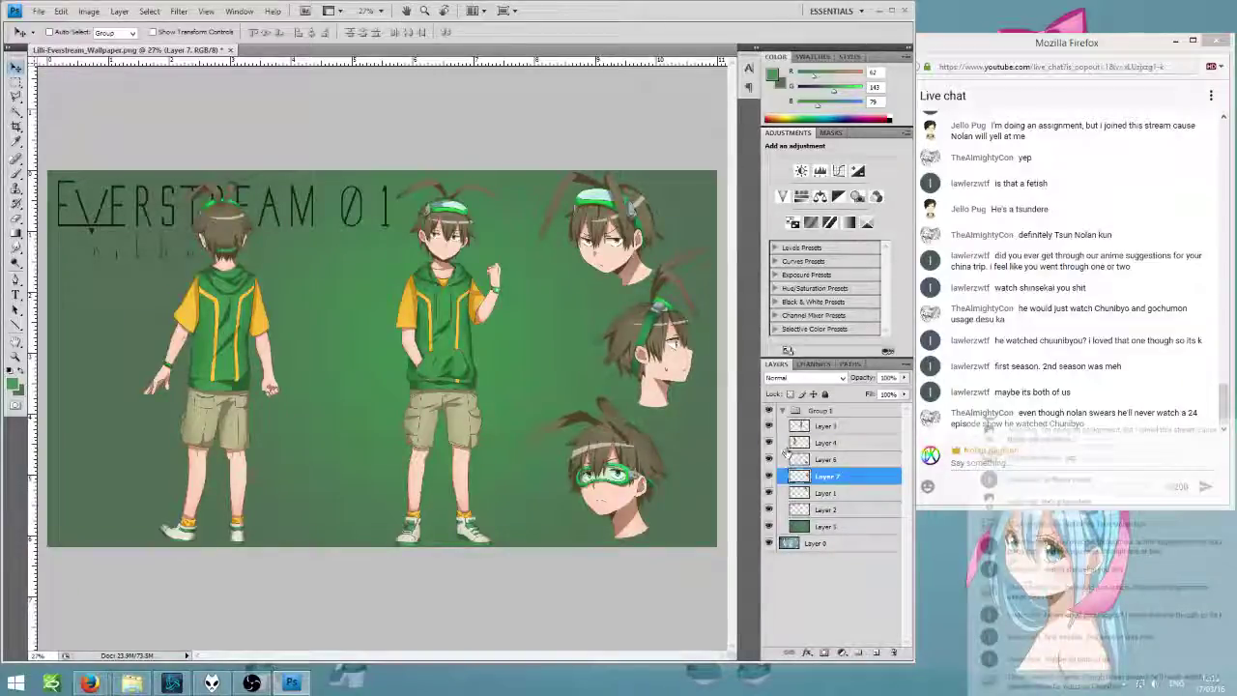
{"action": "key", "text": "ctrl+z"}
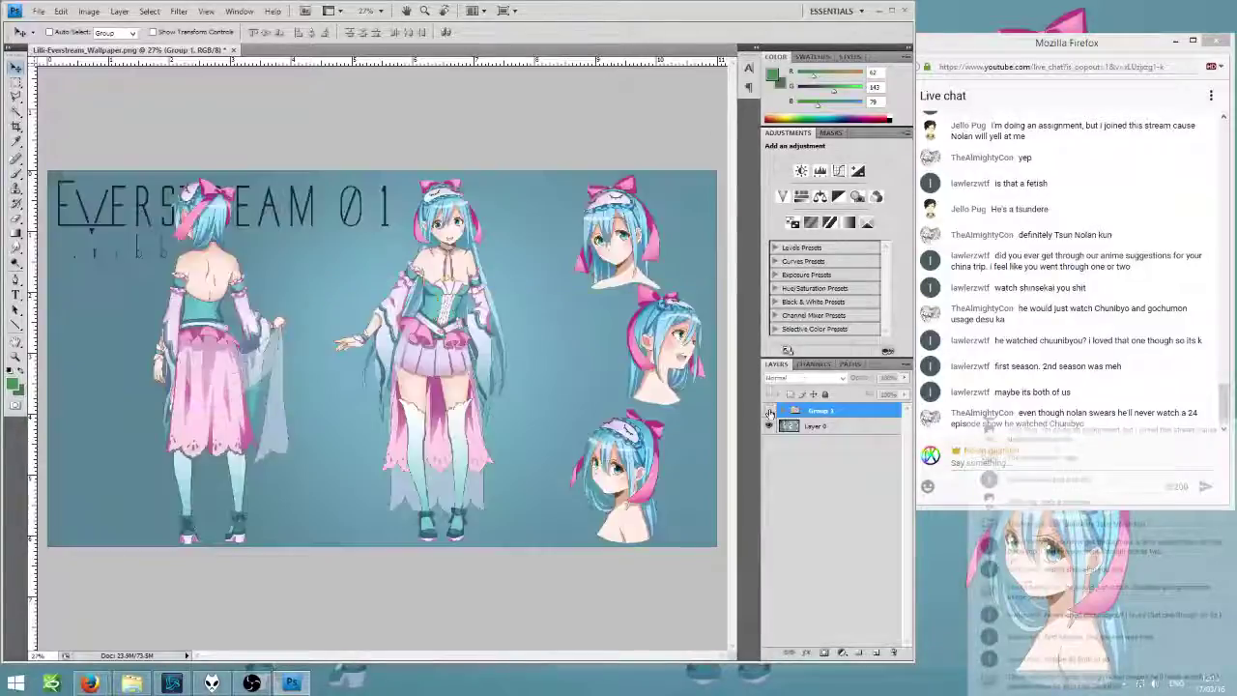
- Compare the full boy layout with the girl wallpaper beneath by repeatedly hiding and showing Group 1
{"action": "left_click", "coordinate": [769, 412]}
{"action": "left_click", "coordinate": [770, 412]}
{"action": "left_click", "coordinate": [769, 412]}
{"action": "left_click", "coordinate": [770, 412]}
{"action": "left_click", "coordinate": [769, 411]}
{"action": "left_click", "coordinate": [769, 412]}
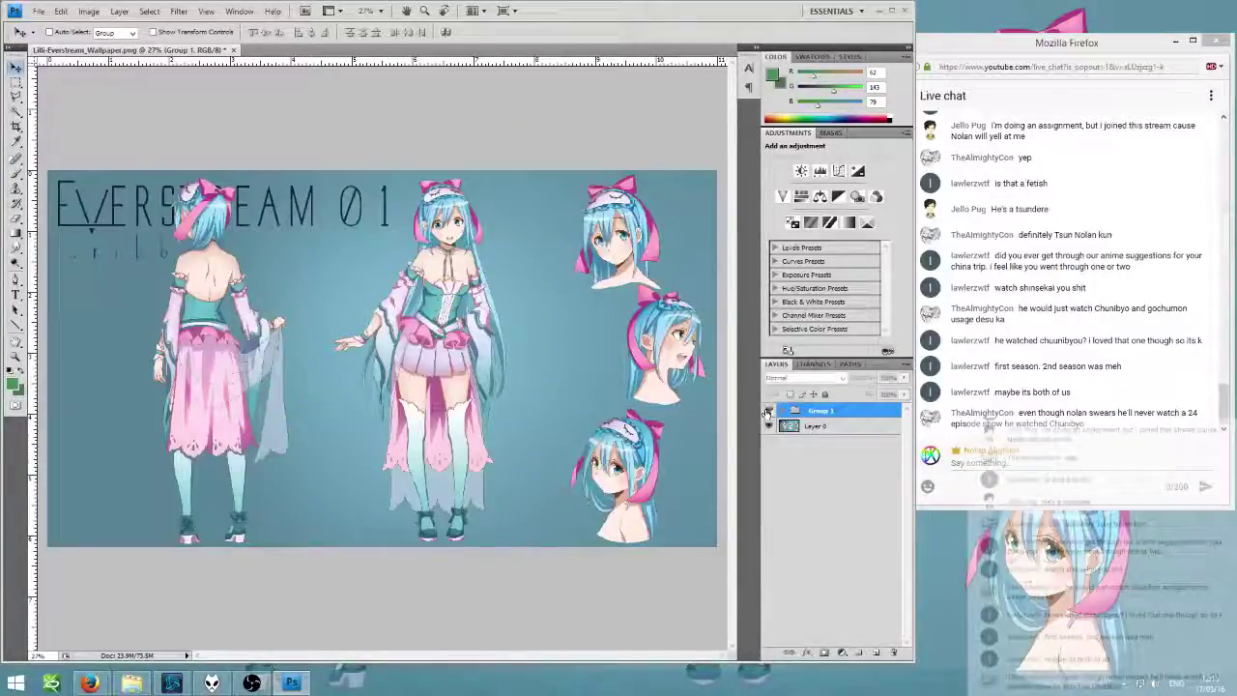
{"action": "left_click", "coordinate": [769, 412]}
{"action": "left_click", "coordinate": [770, 425]}
{"action": "left_click", "coordinate": [770, 425]}
{"action": "left_click", "coordinate": [770, 412]}
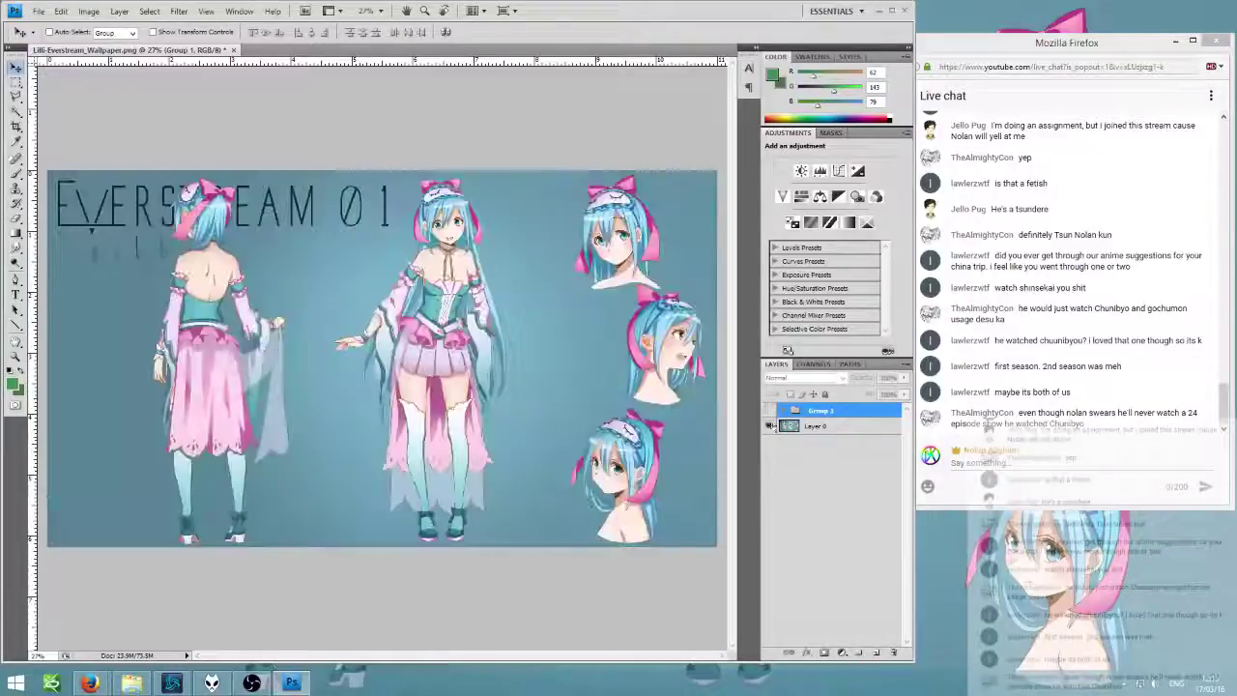
{"action": "left_click", "coordinate": [769, 412]}
{"action": "left_click", "coordinate": [769, 412]}
{"action": "left_click", "coordinate": [769, 412]}
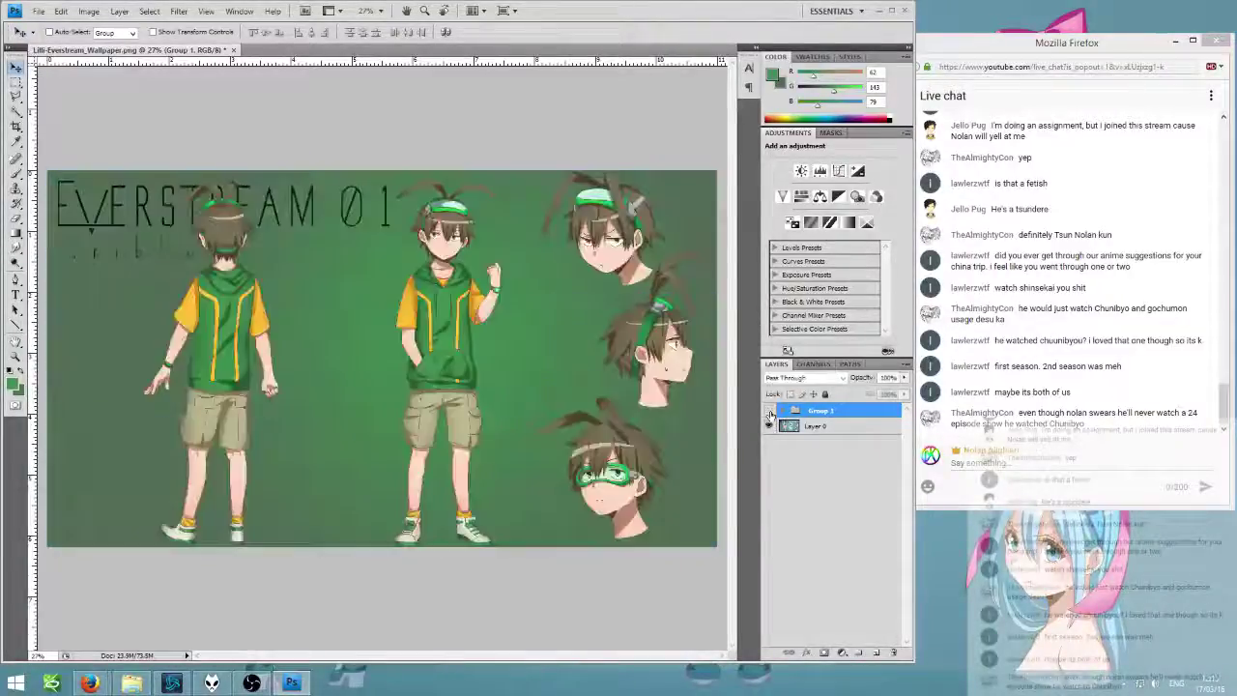
{"action": "left_click", "coordinate": [769, 412]}
{"action": "left_click", "coordinate": [769, 411]}
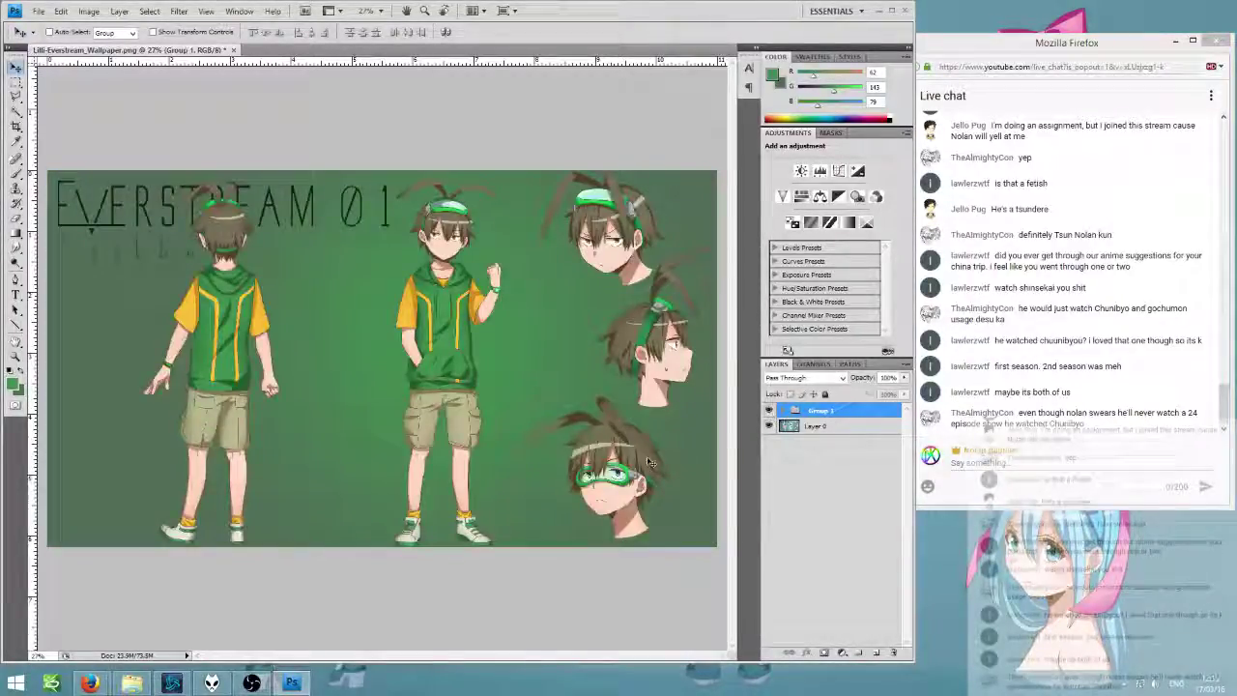
- Examine the back-view figure up close against the girl's back view by repeatedly hiding and showing Group 1, leaving it shown
{"action": "key", "text": "z"}
{"action": "left_click_drag", "start_coordinate": [236, 219], "coordinate": [290, 222]}
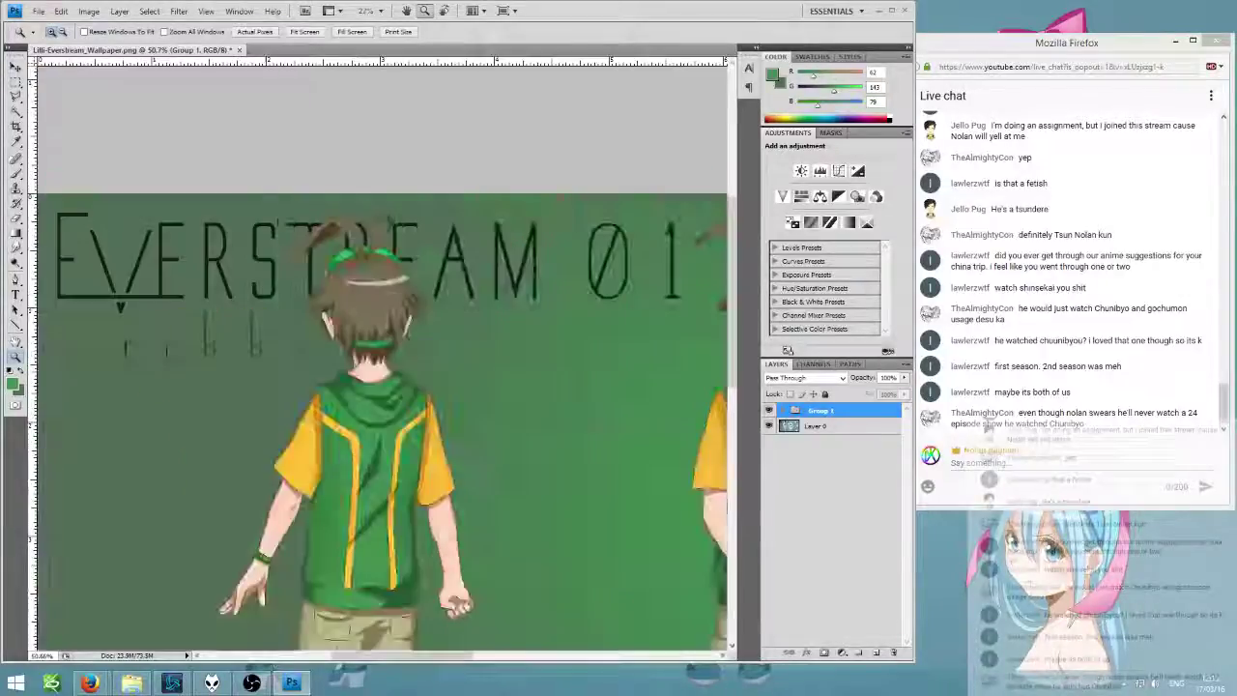
{"action": "left_click", "coordinate": [770, 411]}
{"action": "left_click", "coordinate": [770, 412]}
{"action": "left_click", "coordinate": [770, 412]}
{"action": "left_click", "coordinate": [770, 412]}
{"action": "left_click", "coordinate": [770, 412]}
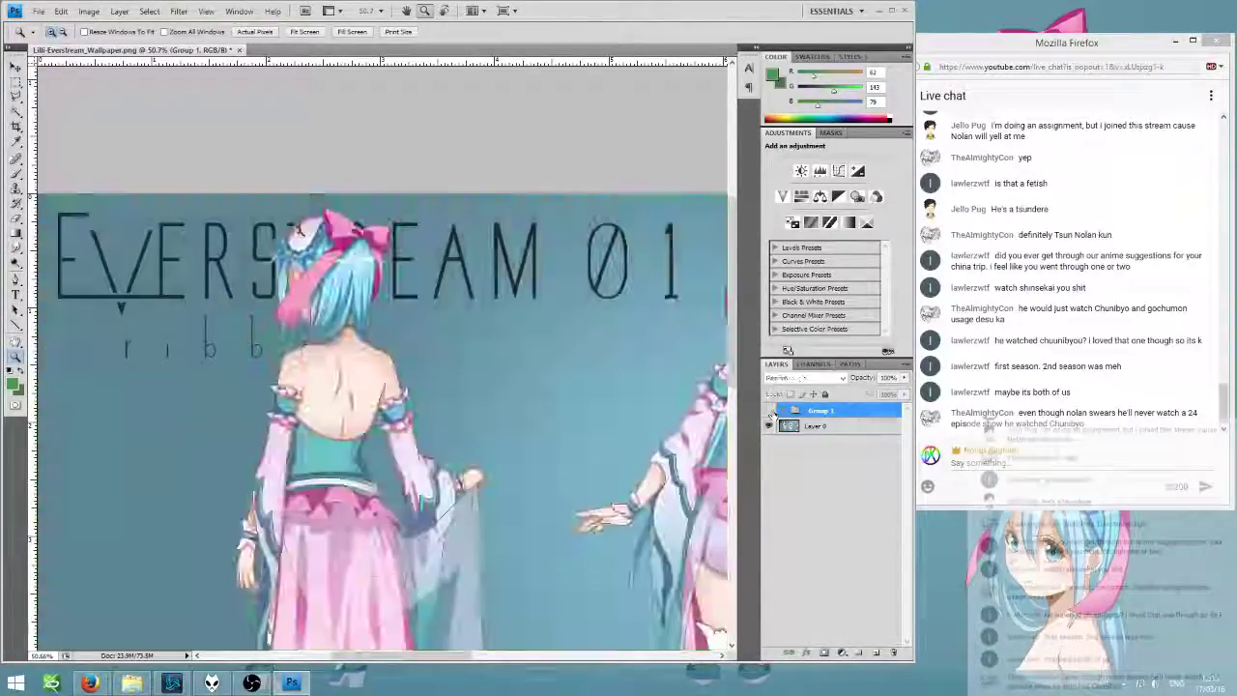
{"action": "left_click", "coordinate": [770, 412]}
{"action": "left_click", "coordinate": [770, 411]}
{"action": "left_click", "coordinate": [770, 412]}
{"action": "left_click", "coordinate": [770, 412]}
{"action": "left_click", "coordinate": [770, 412]}
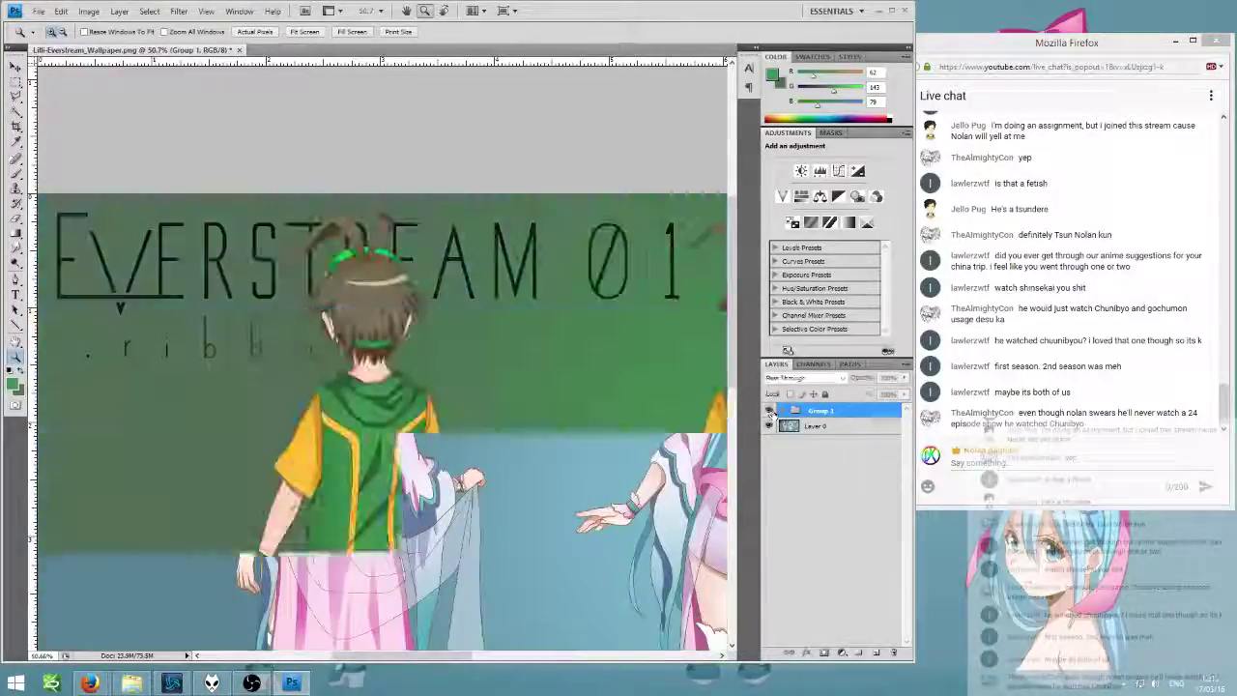
{"action": "left_click", "coordinate": [770, 411]}
{"action": "left_click", "coordinate": [770, 412]}
{"action": "left_click", "coordinate": [770, 411]}
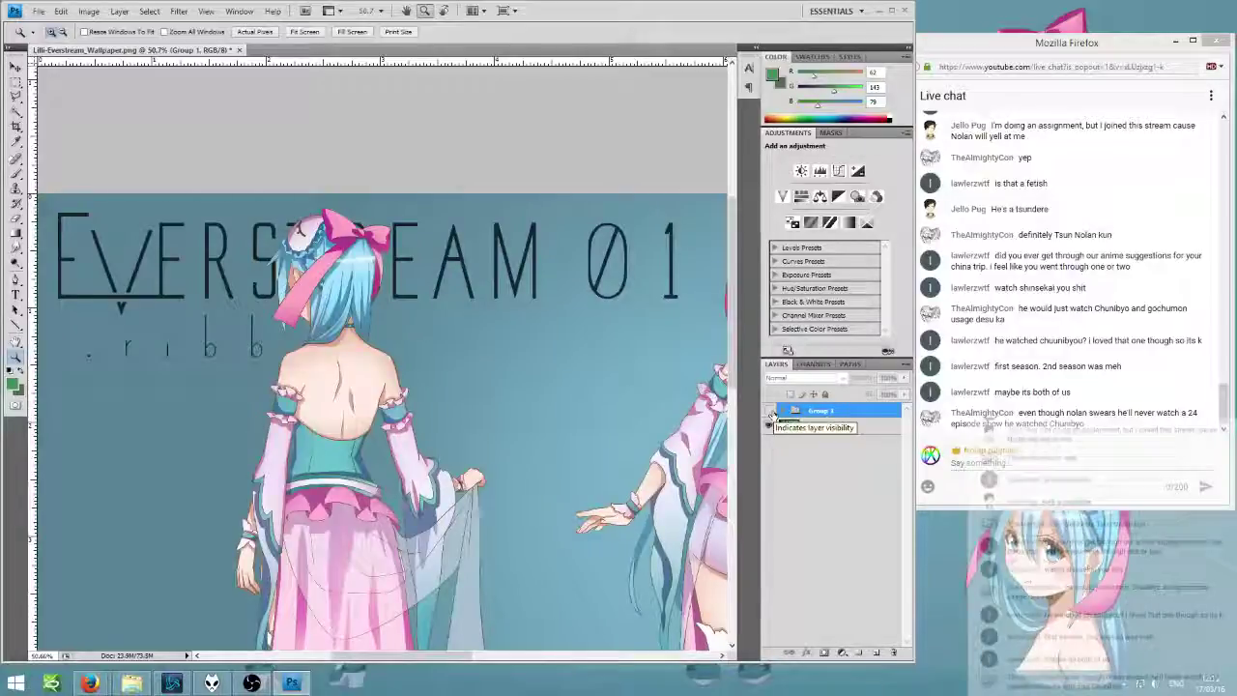
{"action": "left_click", "coordinate": [770, 412]}
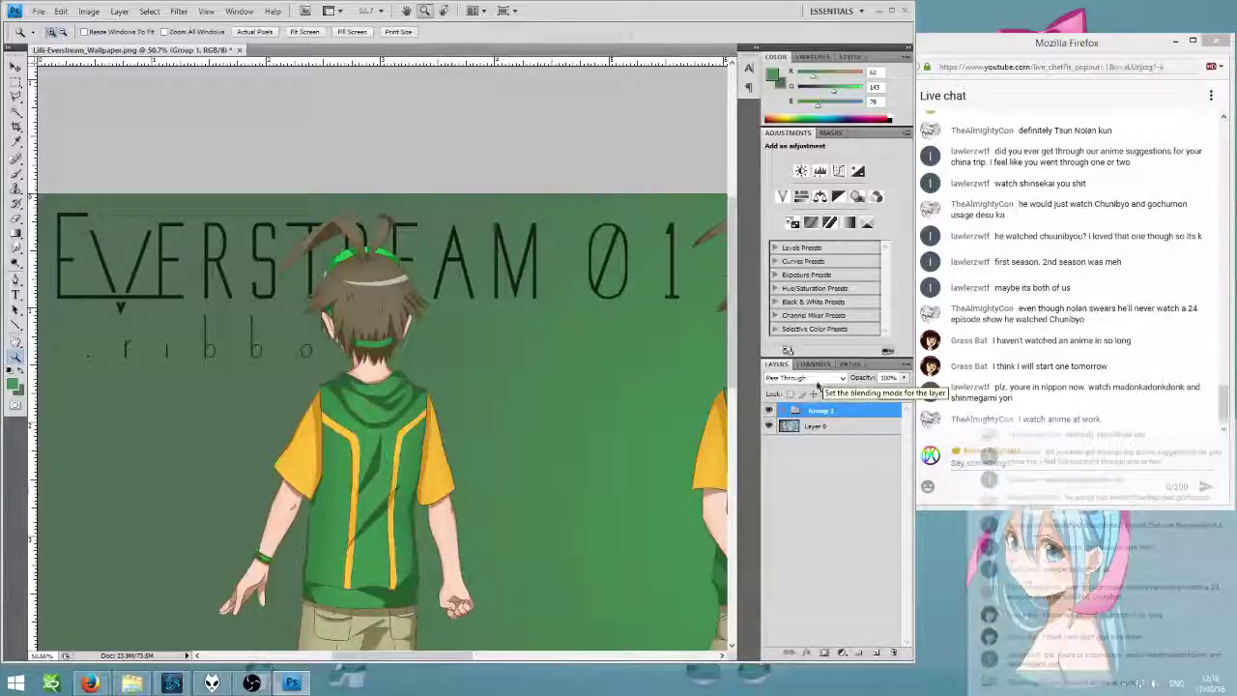
{"action": "left_click", "coordinate": [768, 411]}
{"action": "left_click", "coordinate": [768, 410]}
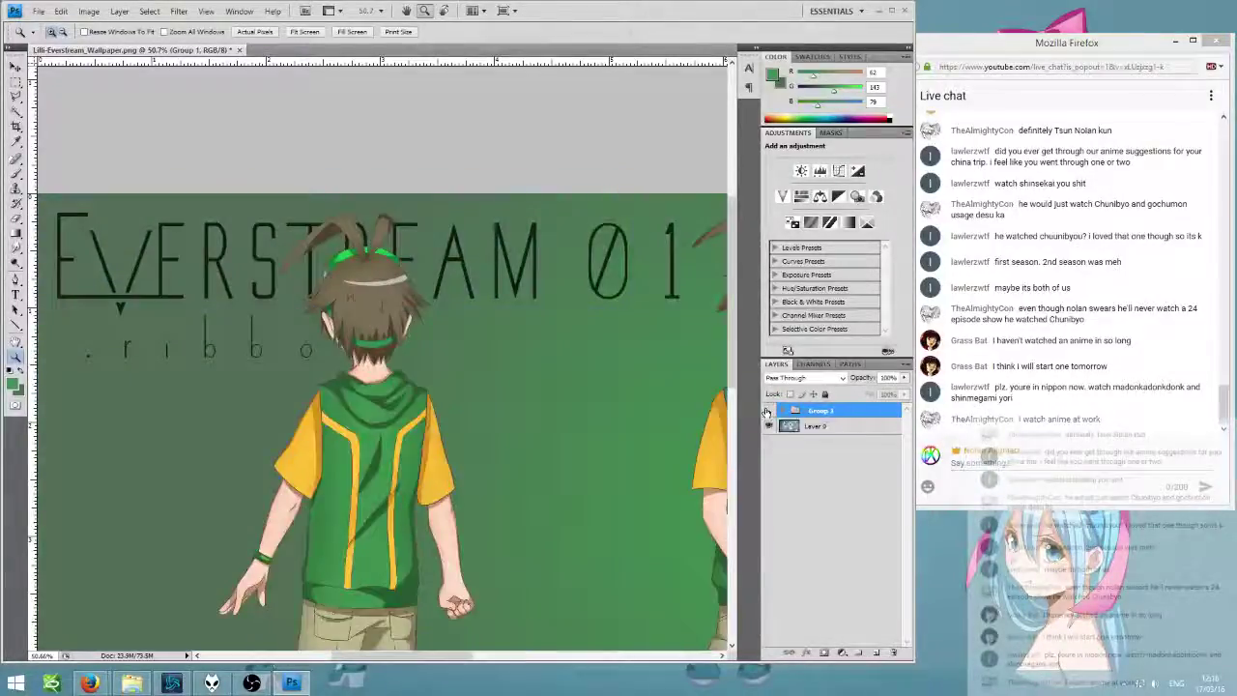
{"action": "left_click", "coordinate": [768, 411]}
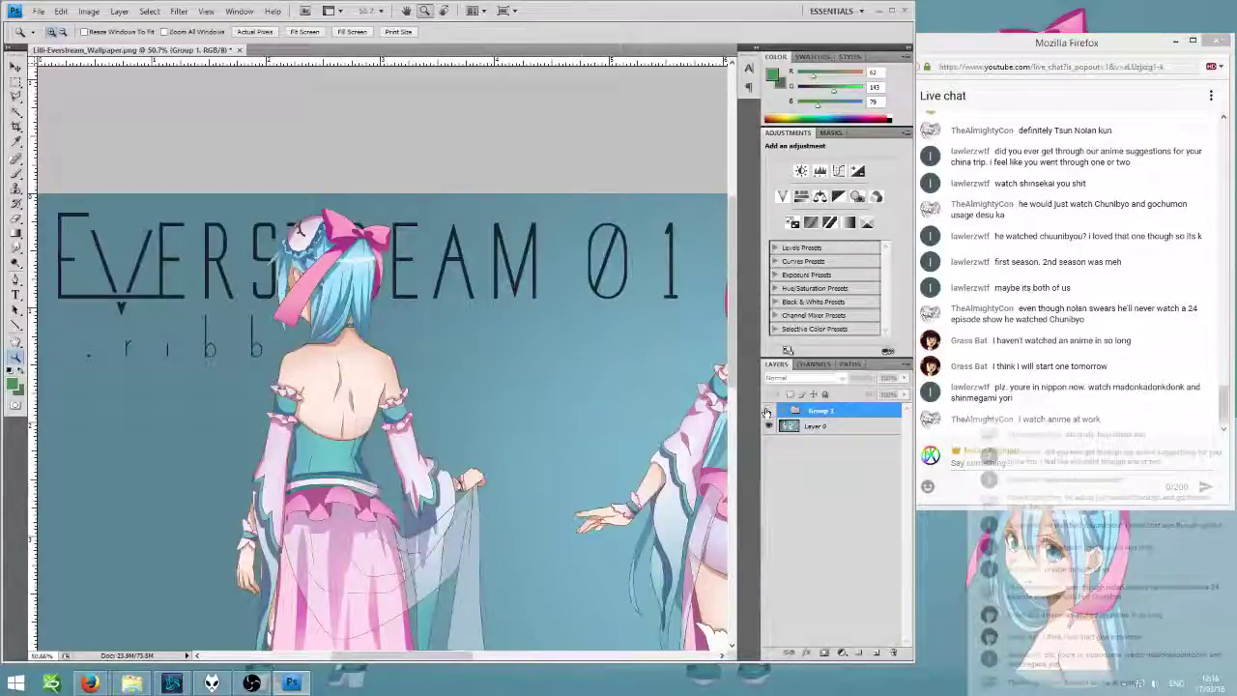
{"action": "left_click", "coordinate": [768, 411]}
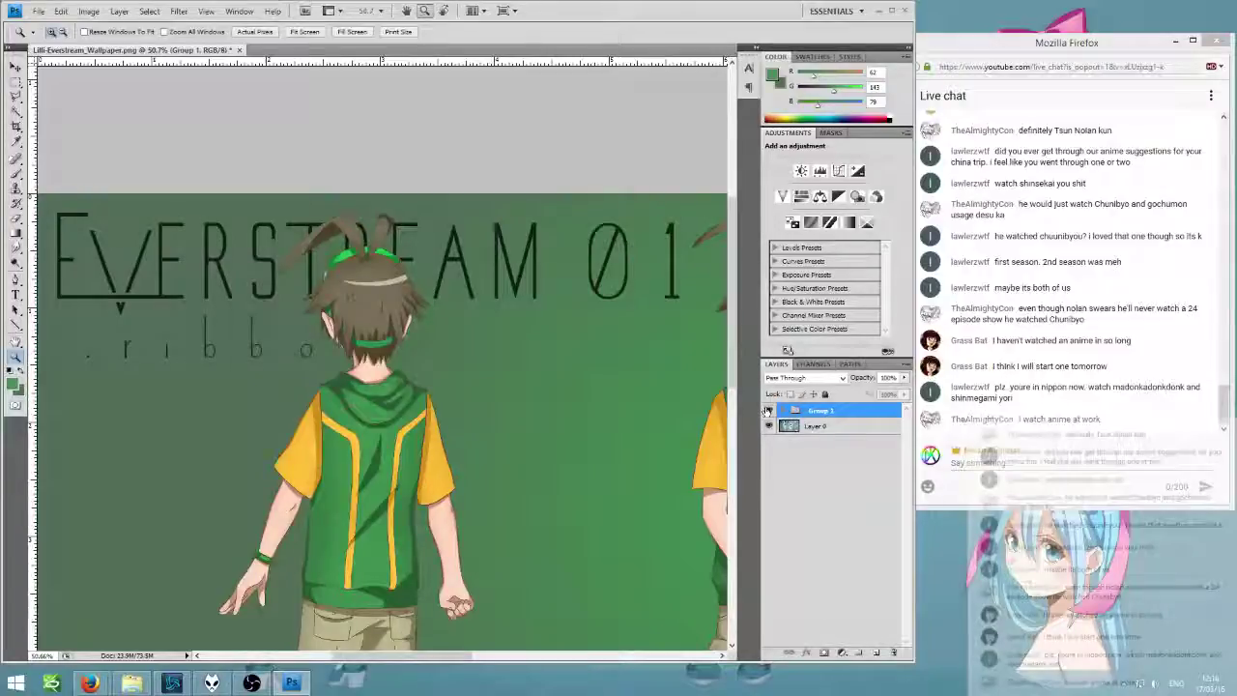
- Switch to File Explorer and open the Everstream folder inside Pictures, Photoshop Files on the Elements (D:) drive
{"action": "left_click", "coordinate": [131, 683]}
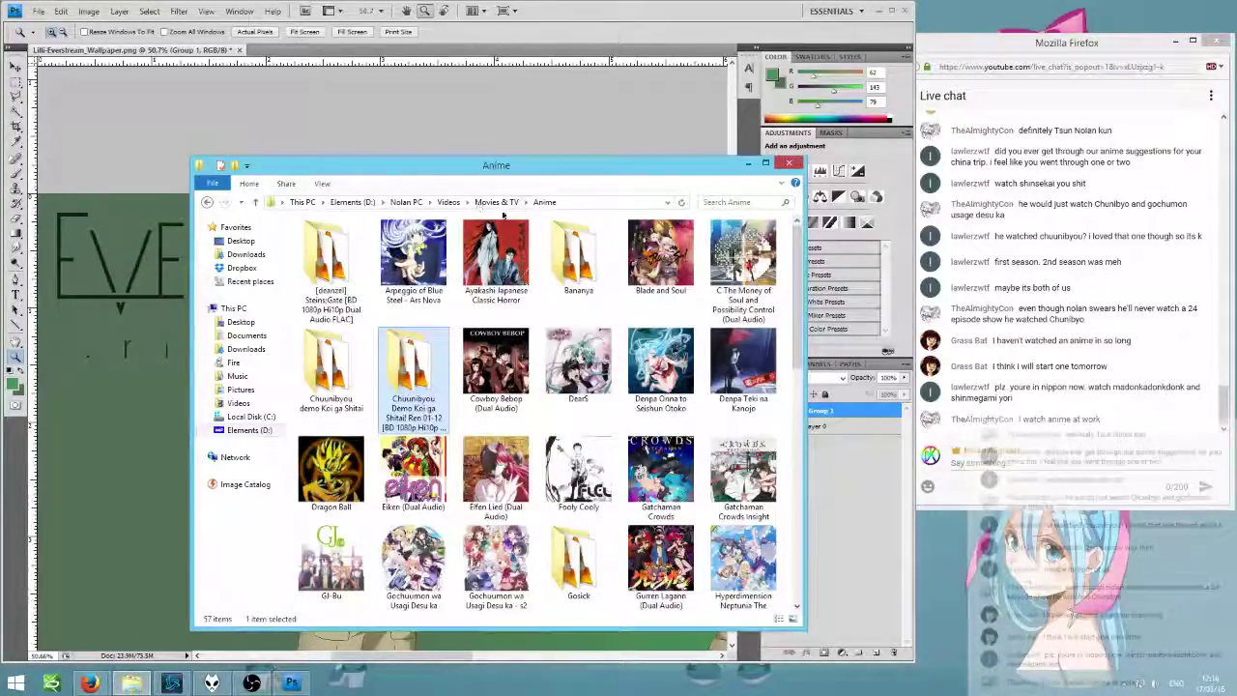
{"action": "left_click", "coordinate": [486, 203]}
{"action": "left_click", "coordinate": [448, 202]}
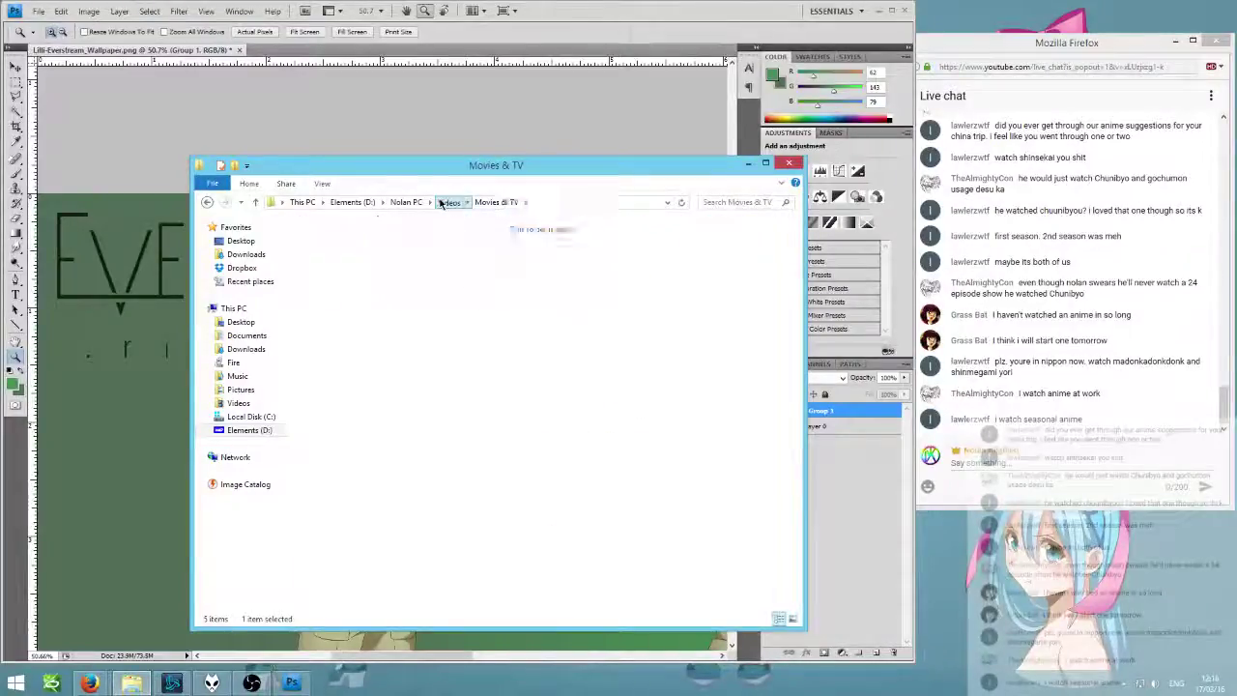
{"action": "left_click", "coordinate": [406, 202]}
{"action": "double_click", "coordinate": [329, 270]}
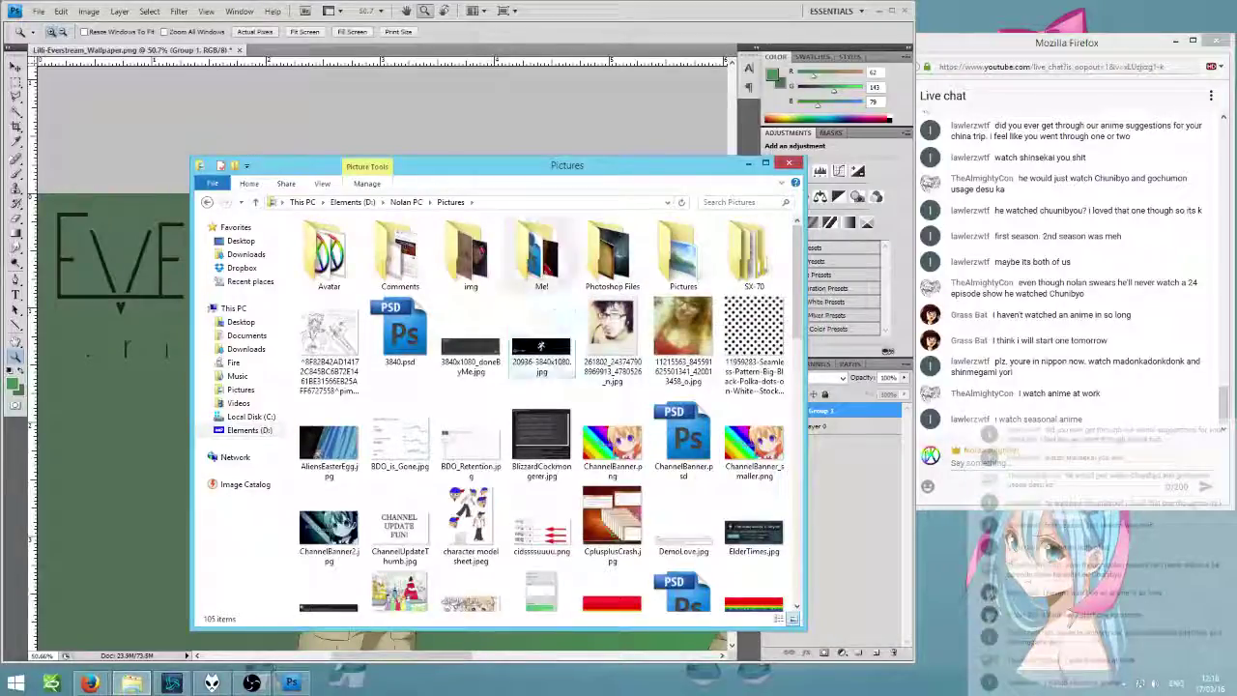
{"action": "left_click", "coordinate": [623, 268]}
{"action": "double_click", "coordinate": [623, 268]}
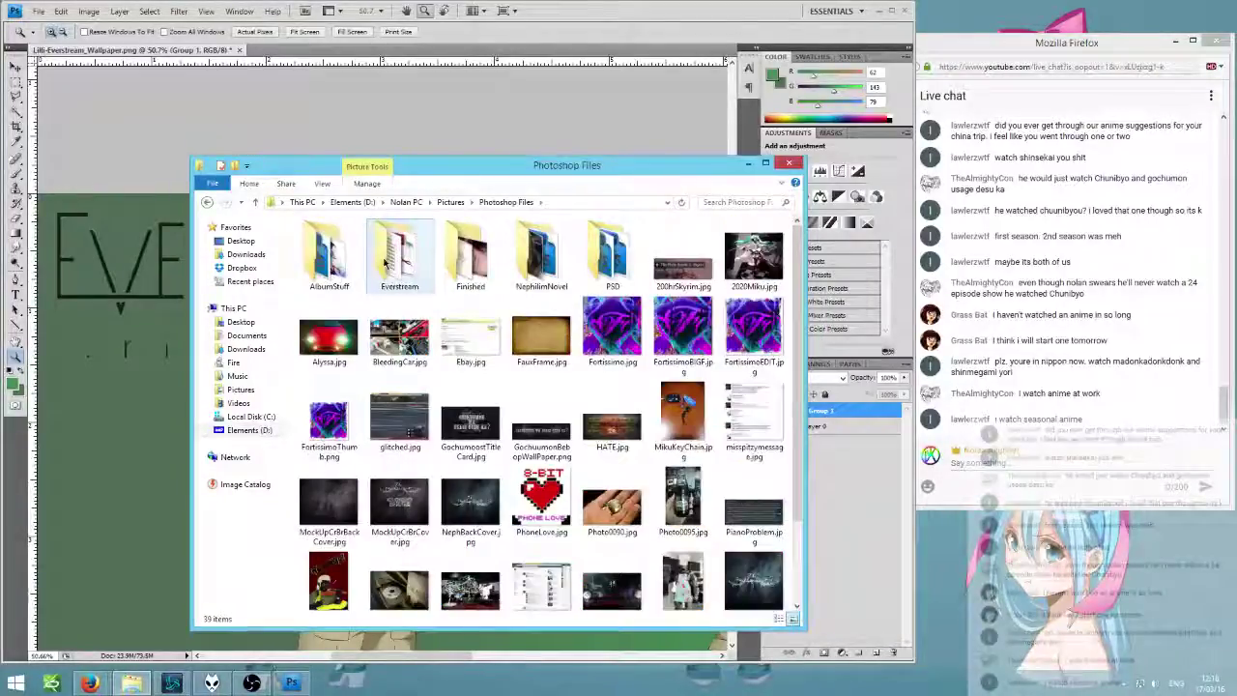
{"action": "left_click", "coordinate": [417, 265]}
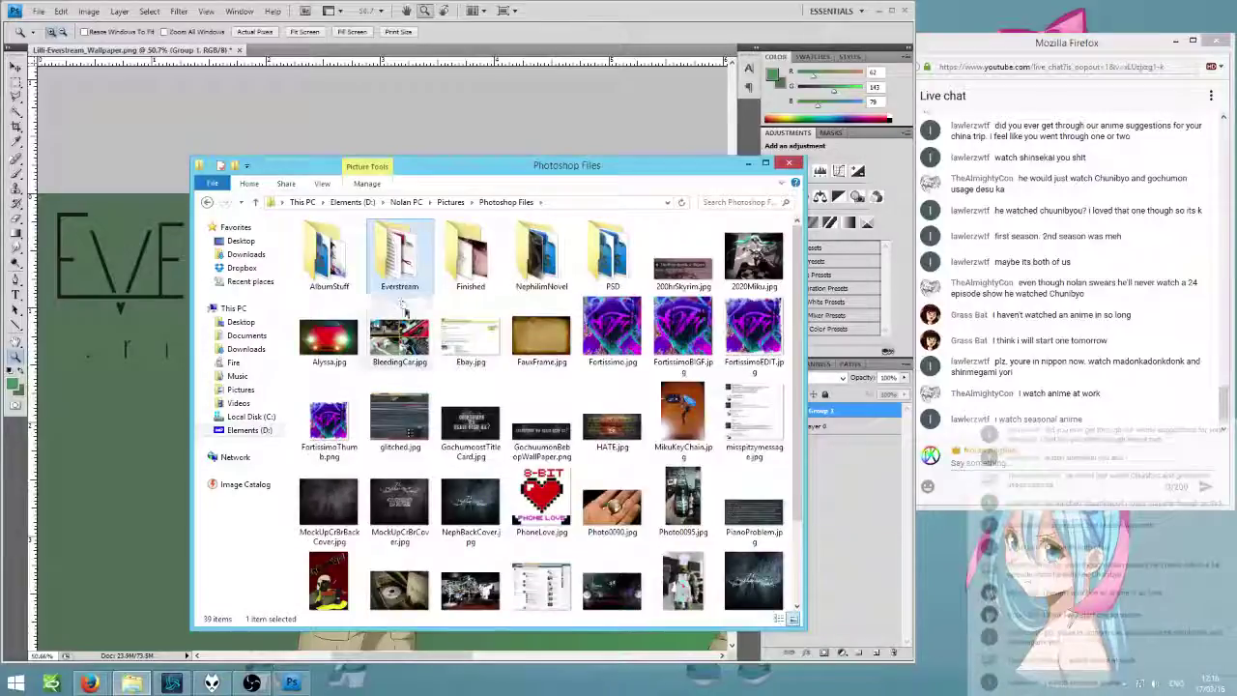
{"action": "double_click", "coordinate": [417, 266]}
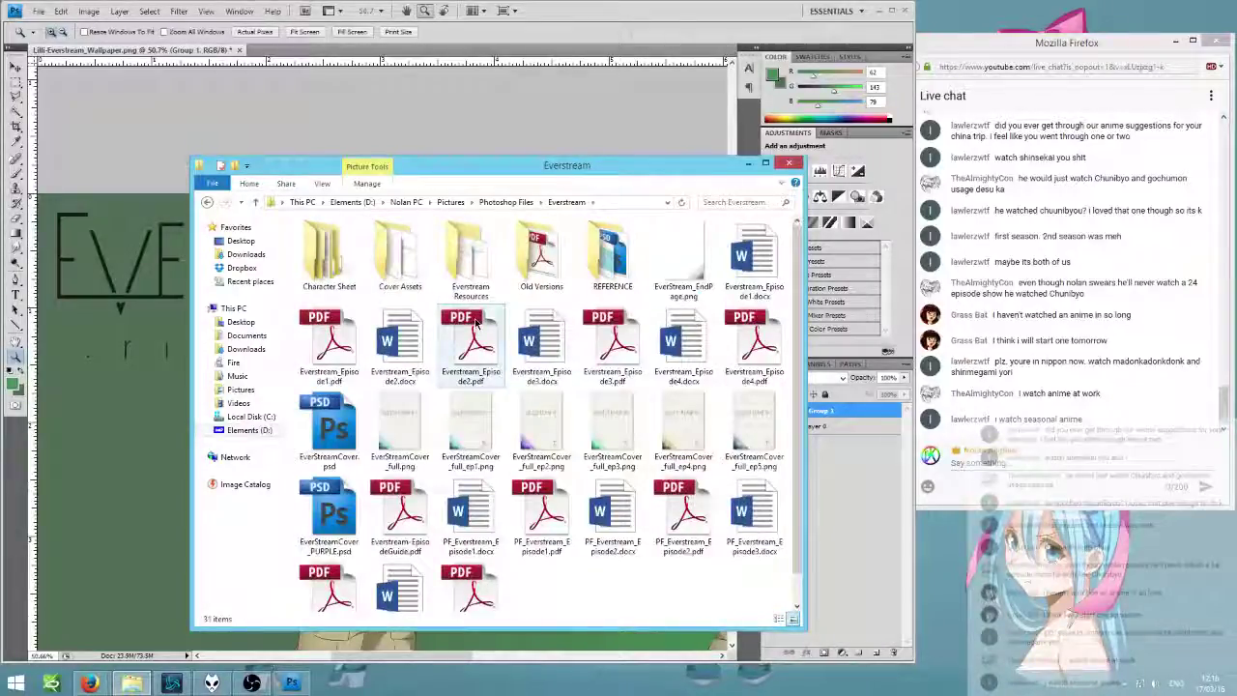
- Open the Cover Assets folder and check the image dimensions of EverStreamText.png in its detailed properties
{"action": "left_click", "coordinate": [400, 259]}
{"action": "double_click", "coordinate": [400, 259]}
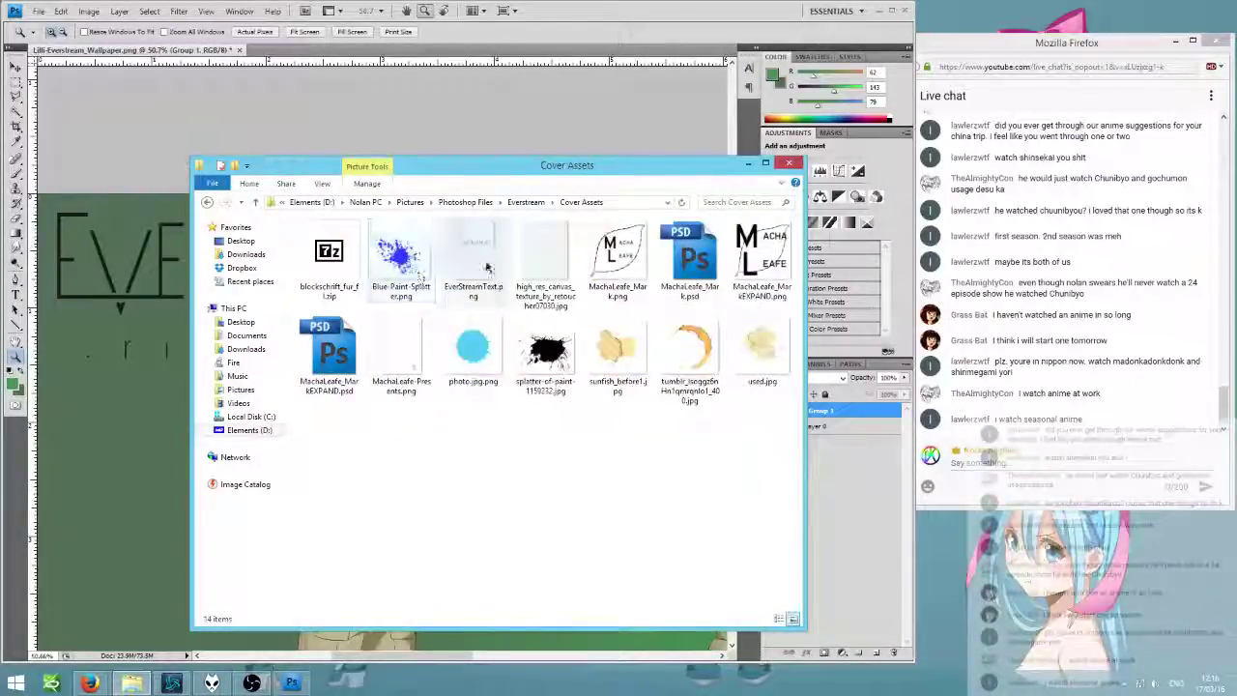
{"action": "right_click", "coordinate": [486, 268]}
{"action": "left_click", "coordinate": [534, 654]}
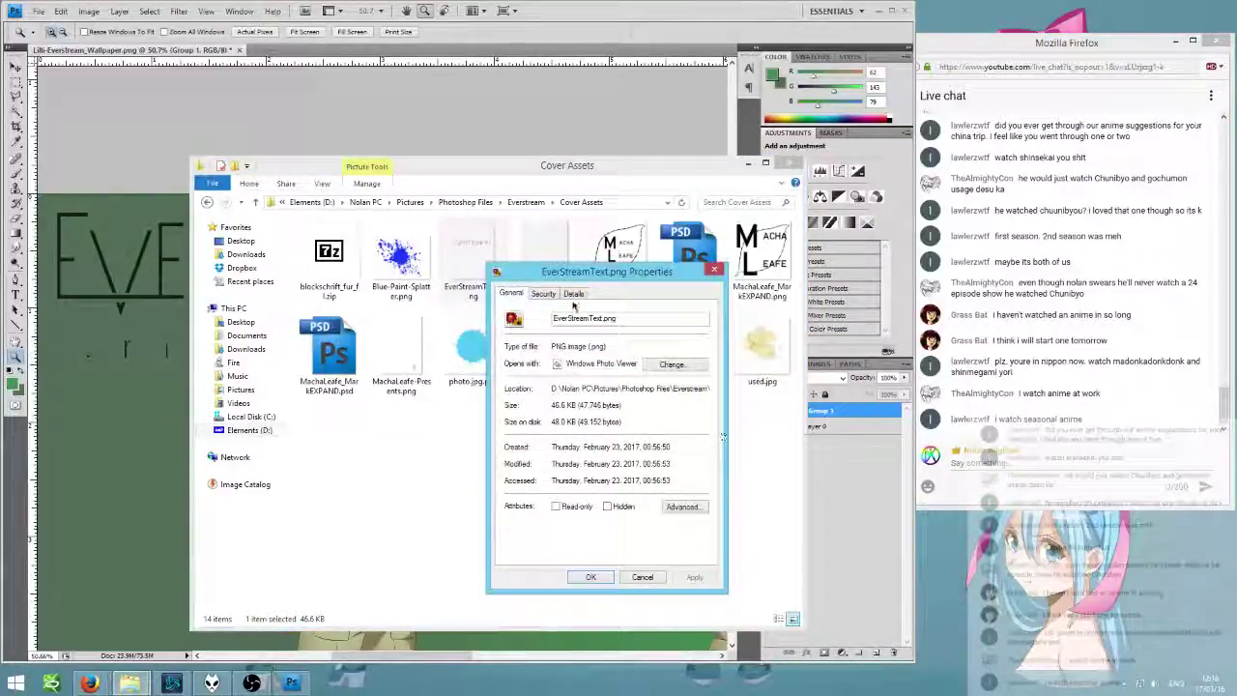
{"action": "left_click", "coordinate": [573, 294]}
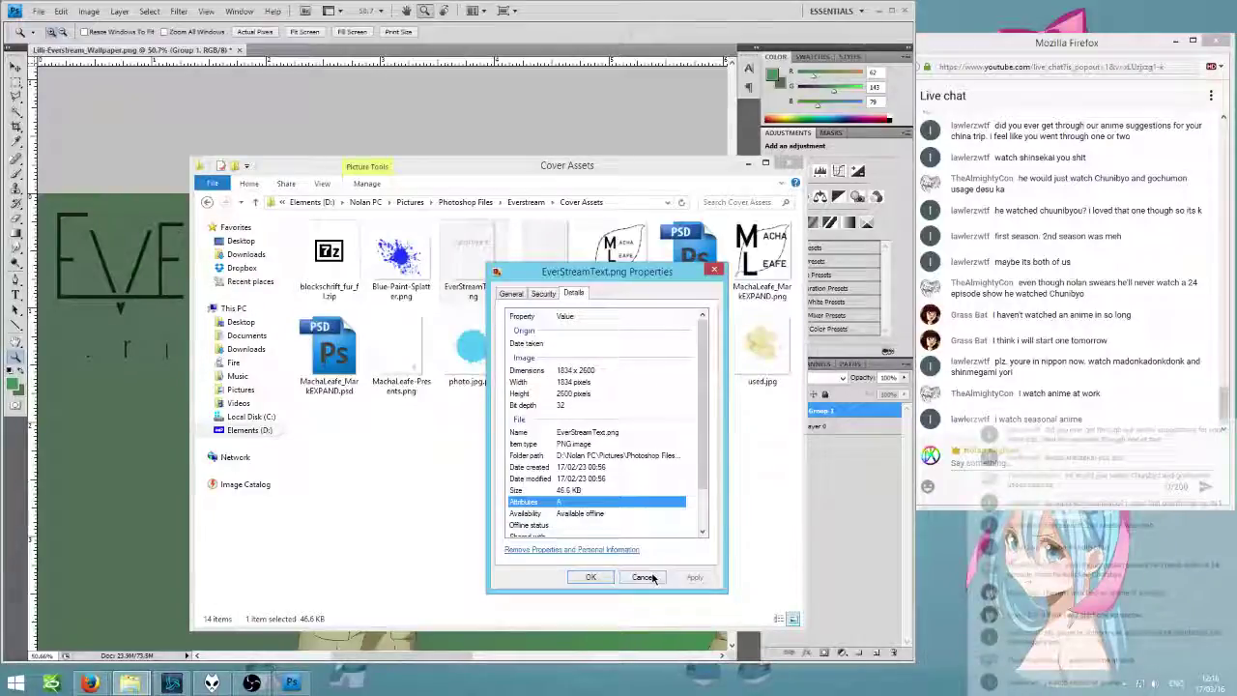
{"action": "left_click", "coordinate": [644, 577]}
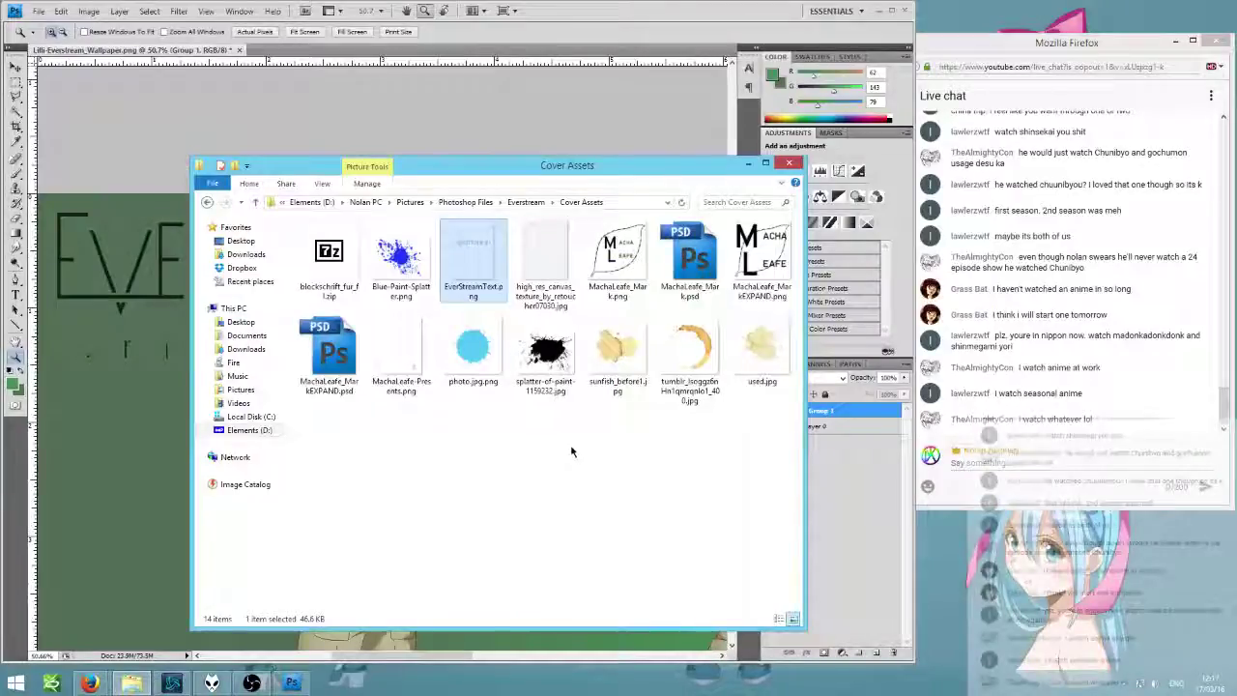
- Open the Lilli folder inside Everstream's Character Sheet folder and check the image dimensions of Lilli-Everstream_Wallpaper.png
{"action": "left_click", "coordinate": [526, 202]}
{"action": "double_click", "coordinate": [333, 254]}
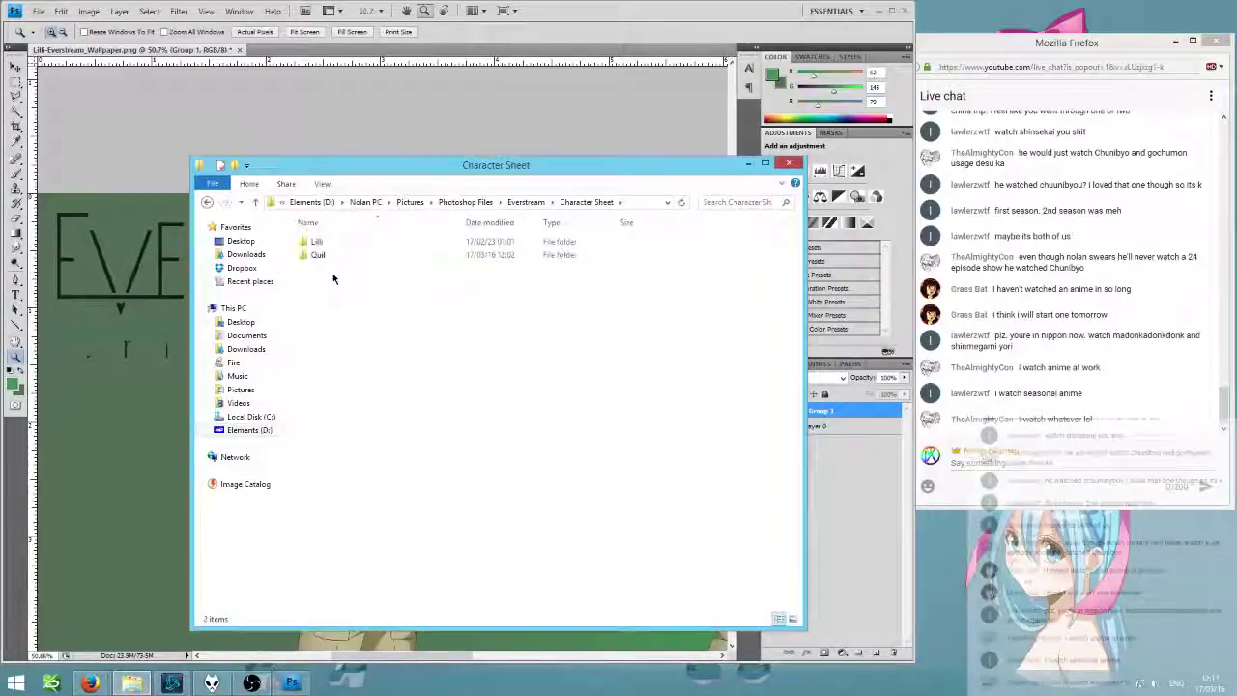
{"action": "double_click", "coordinate": [339, 240]}
{"action": "right_click", "coordinate": [350, 334]}
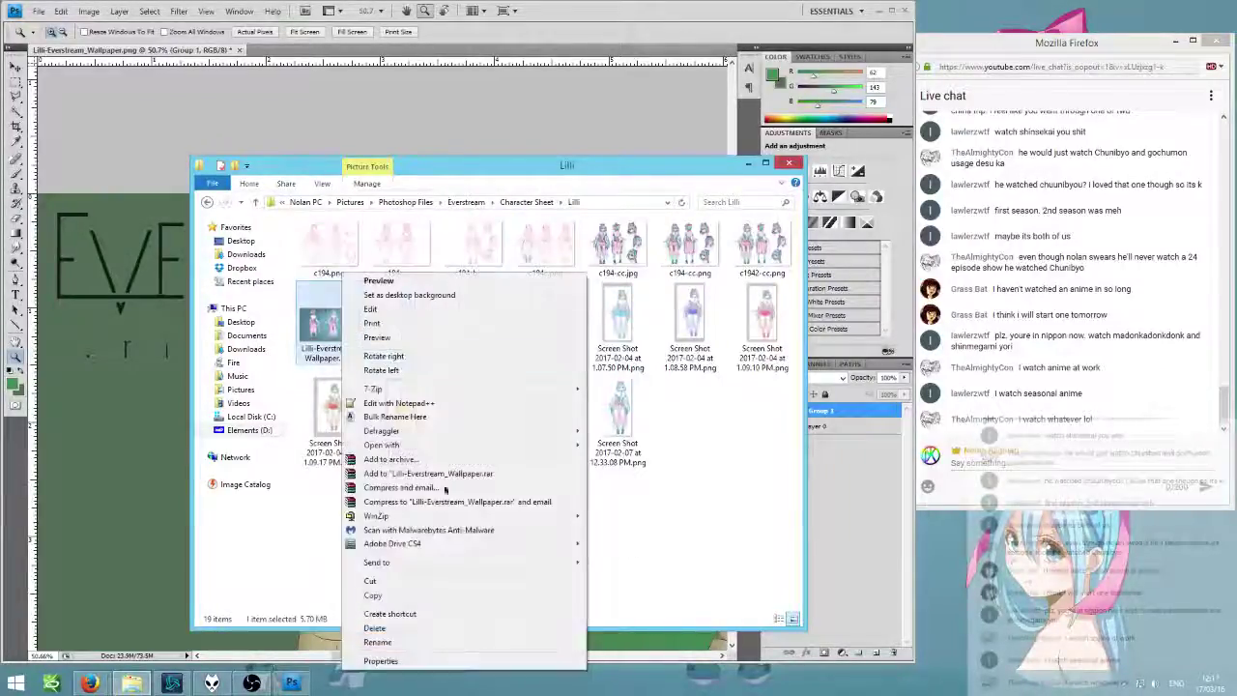
{"action": "left_click", "coordinate": [374, 656]}
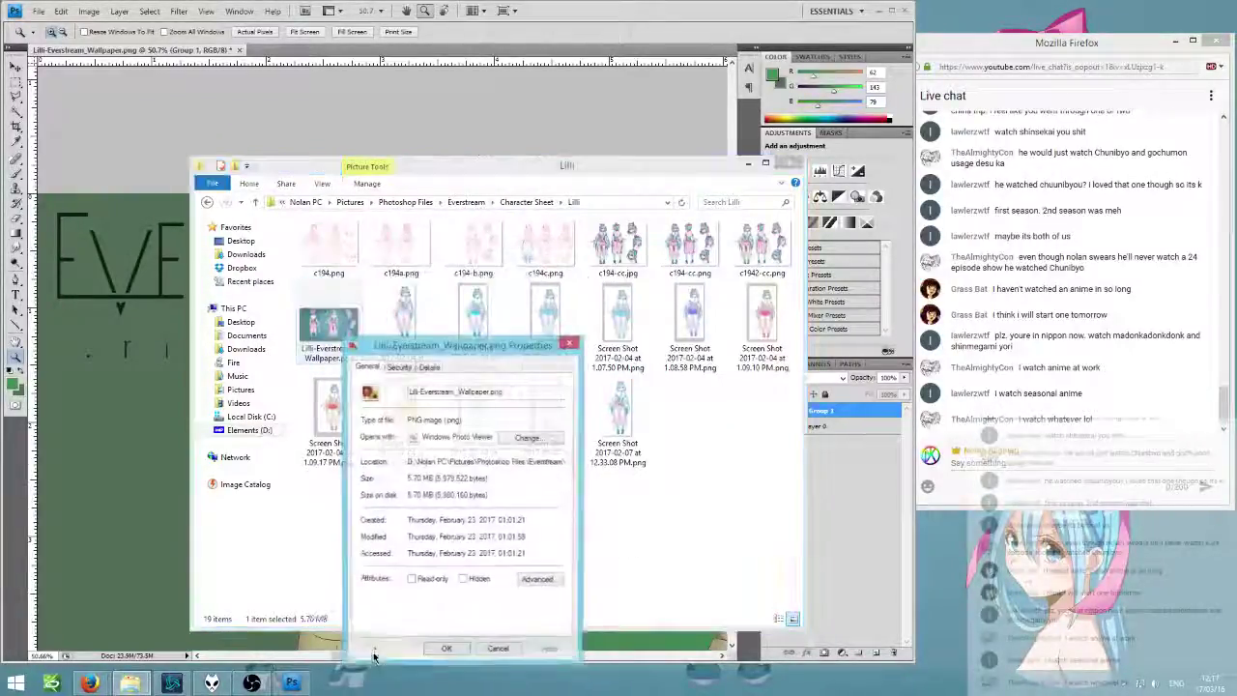
{"action": "left_click", "coordinate": [429, 366]}
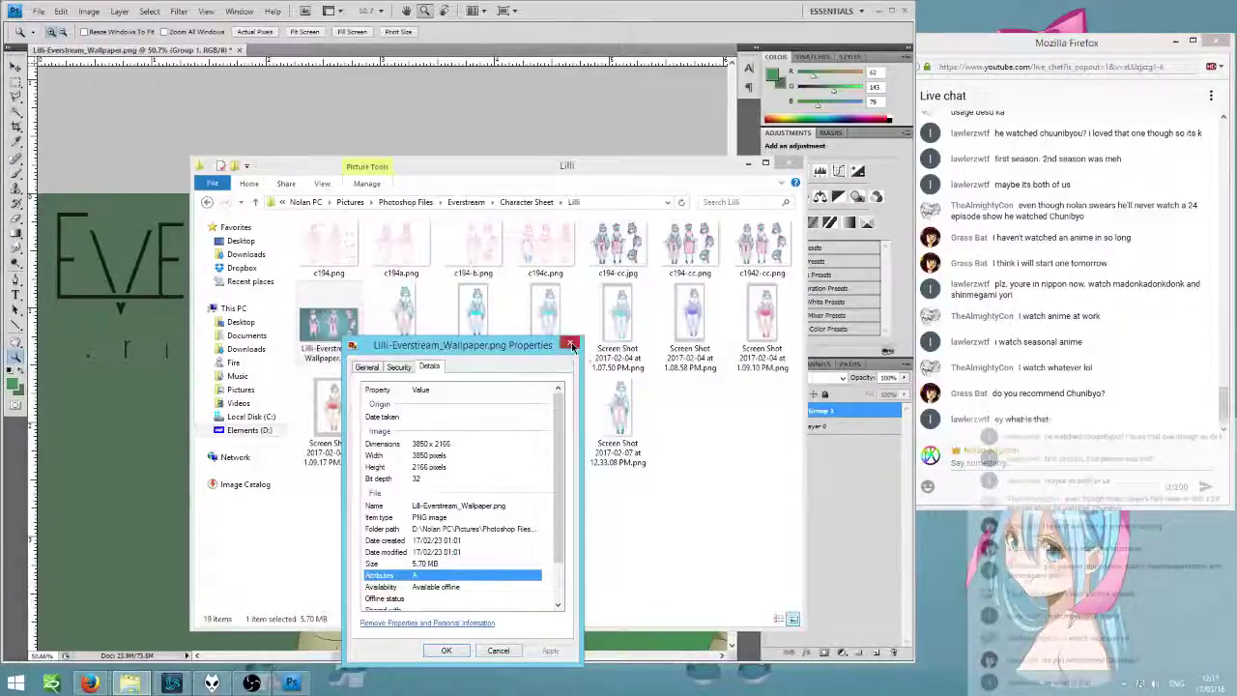
{"action": "left_click", "coordinate": [571, 346]}
- Open the Quil folder in Character Sheet and check the image dimensions of c208 3-cc.png
{"action": "left_click", "coordinate": [525, 203]}
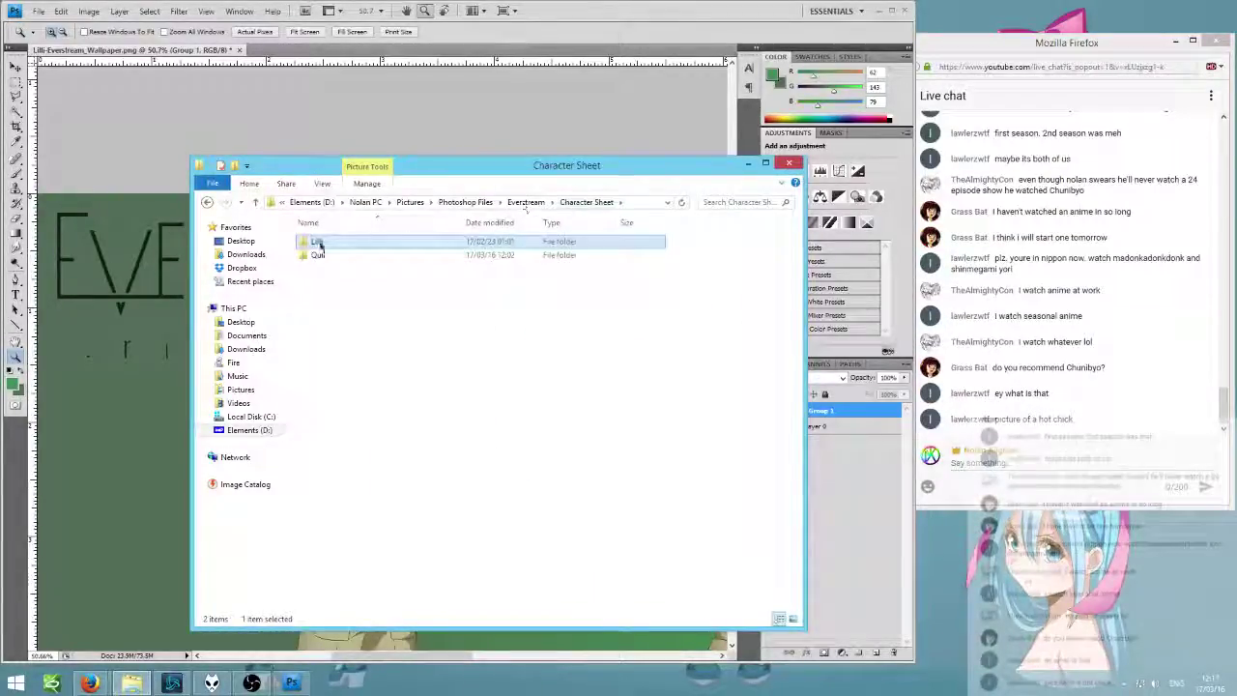
{"action": "double_click", "coordinate": [327, 255]}
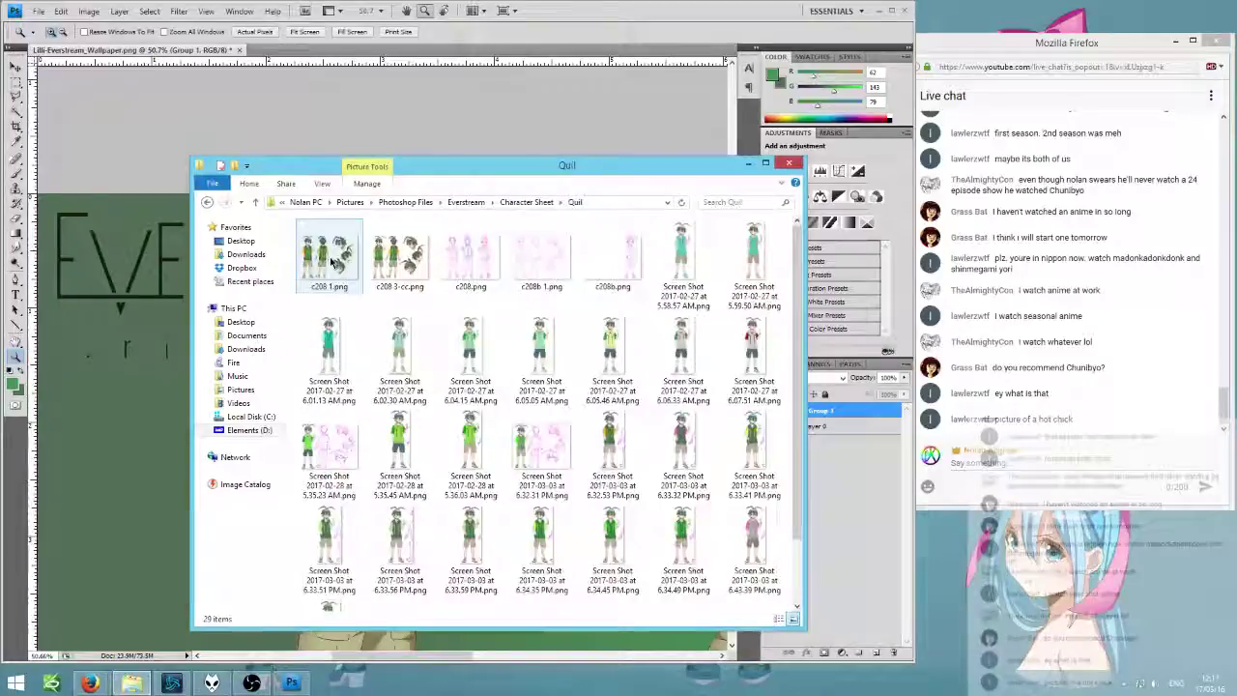
{"action": "right_click", "coordinate": [401, 256]}
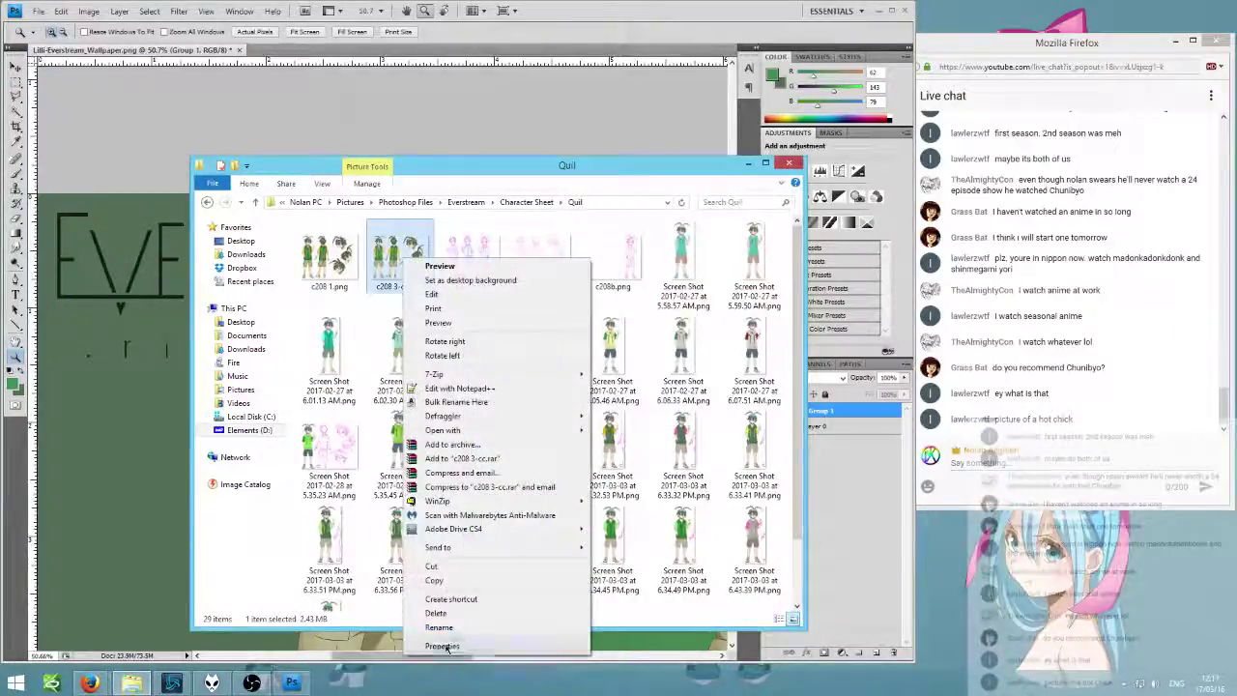
{"action": "left_click", "coordinate": [442, 646]}
{"action": "left_click", "coordinate": [474, 289]}
{"action": "left_click", "coordinate": [490, 289]}
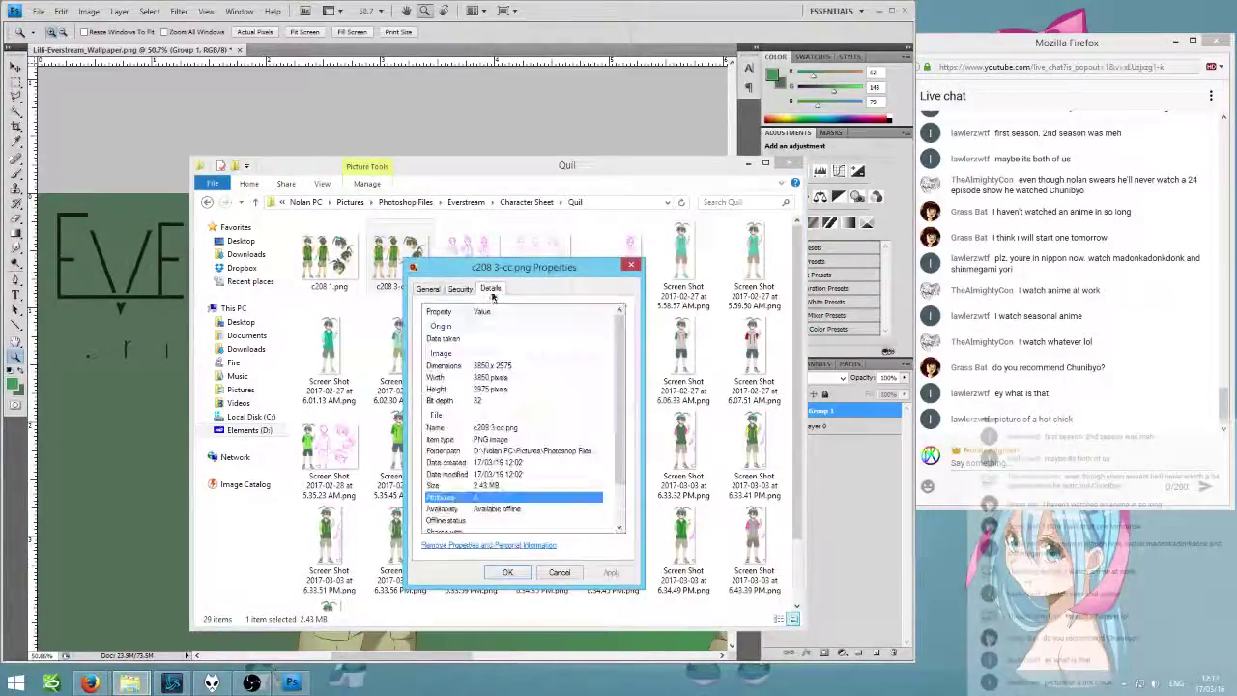
{"action": "left_click", "coordinate": [562, 573]}
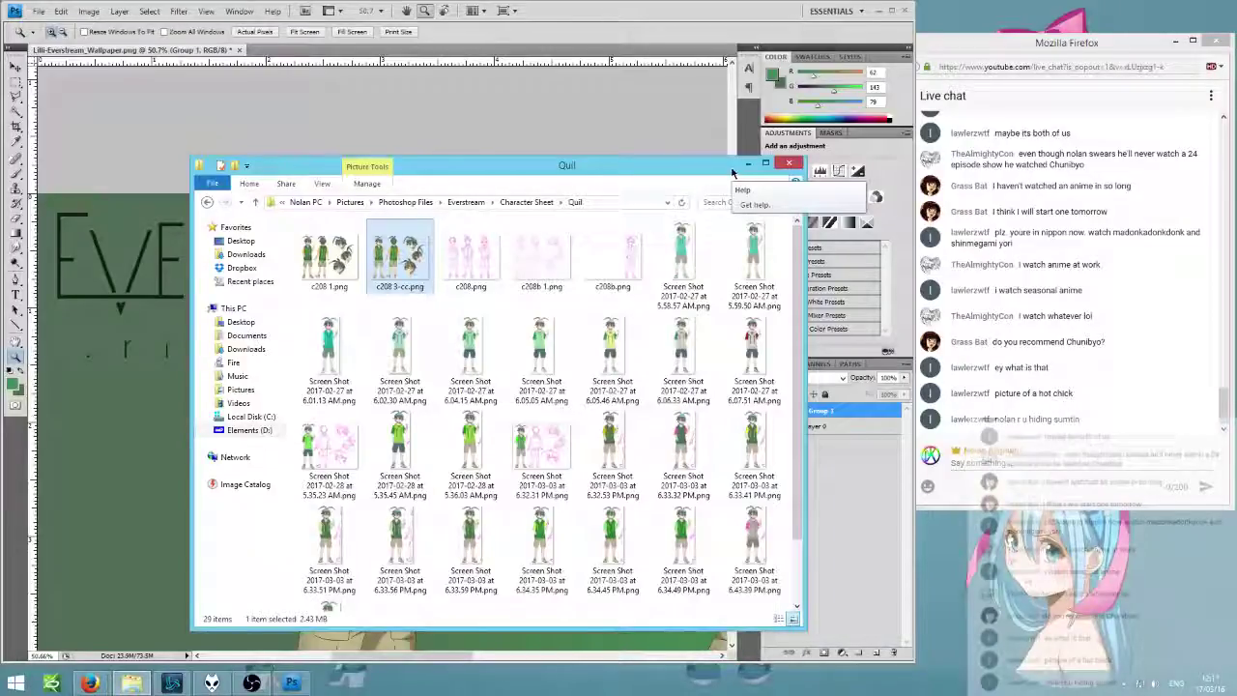
- Go up from the Quil folder to the Pictures folder and browse through its files
{"action": "left_click", "coordinate": [519, 203]}
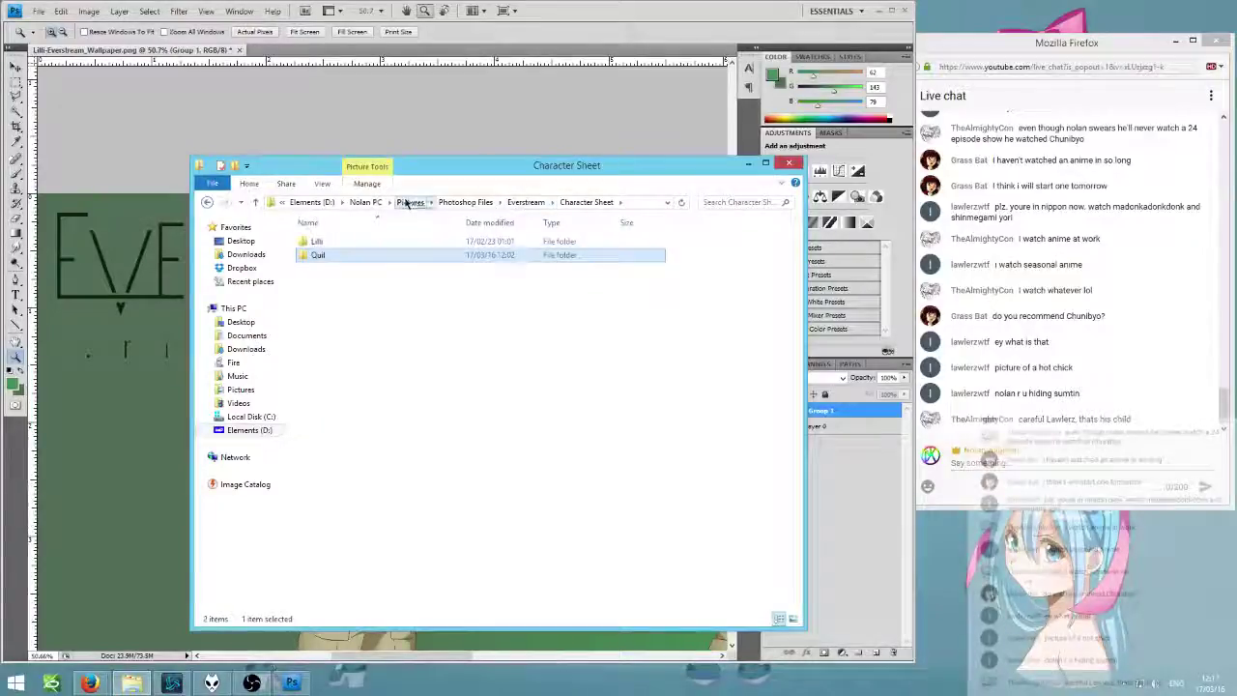
{"action": "left_click", "coordinate": [409, 203]}
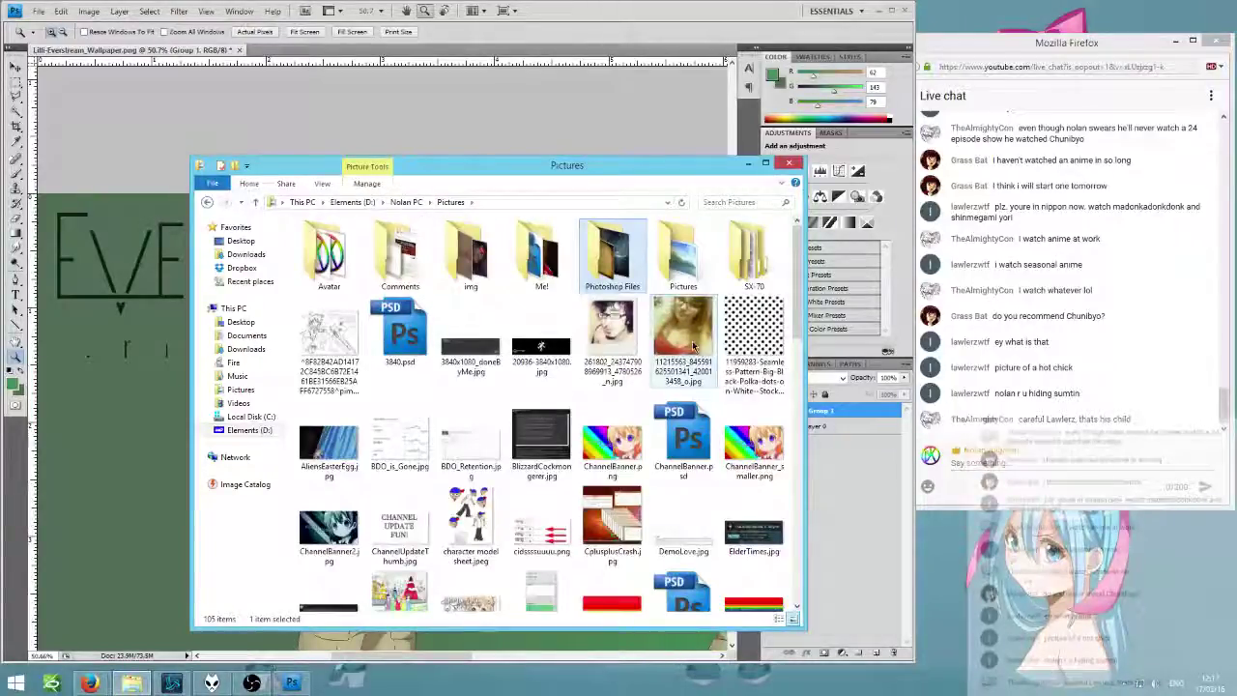
{"action": "left_click_drag", "start_coordinate": [691, 340], "coordinate": [751, 574]}
{"action": "scroll", "coordinate": [536, 488], "scroll_direction": "down", "scroll_amount": 10}
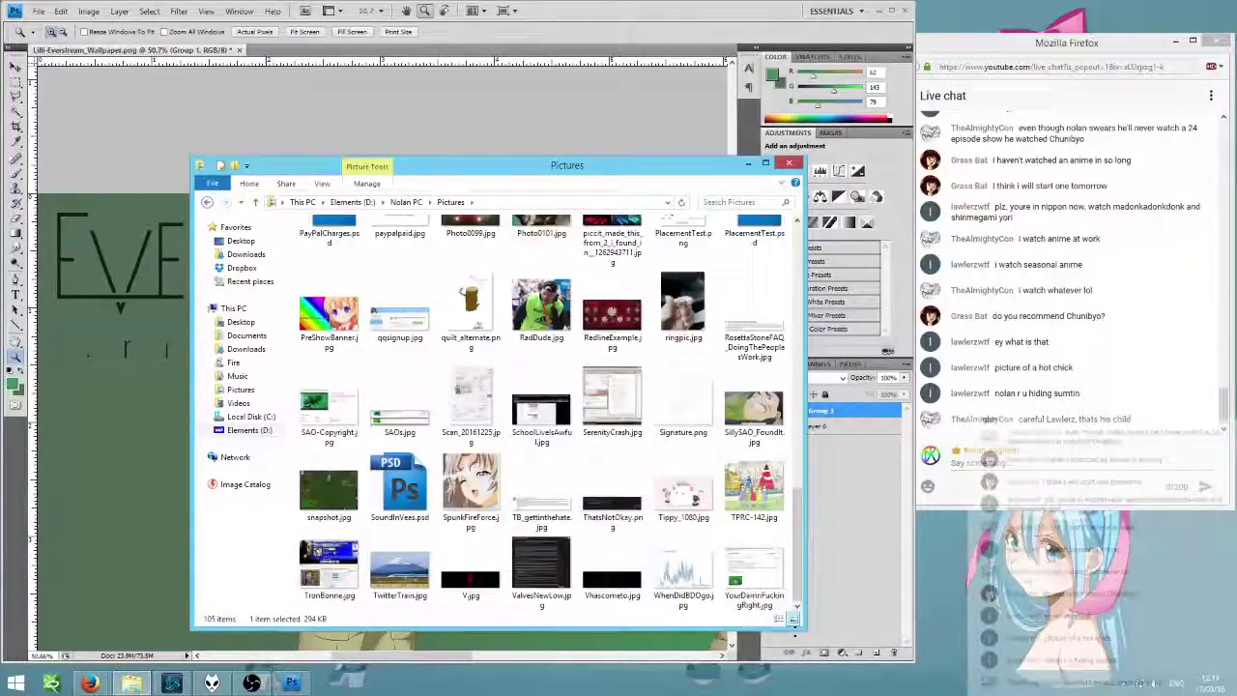
{"action": "scroll", "coordinate": [702, 593], "scroll_direction": "up", "scroll_amount": 15}
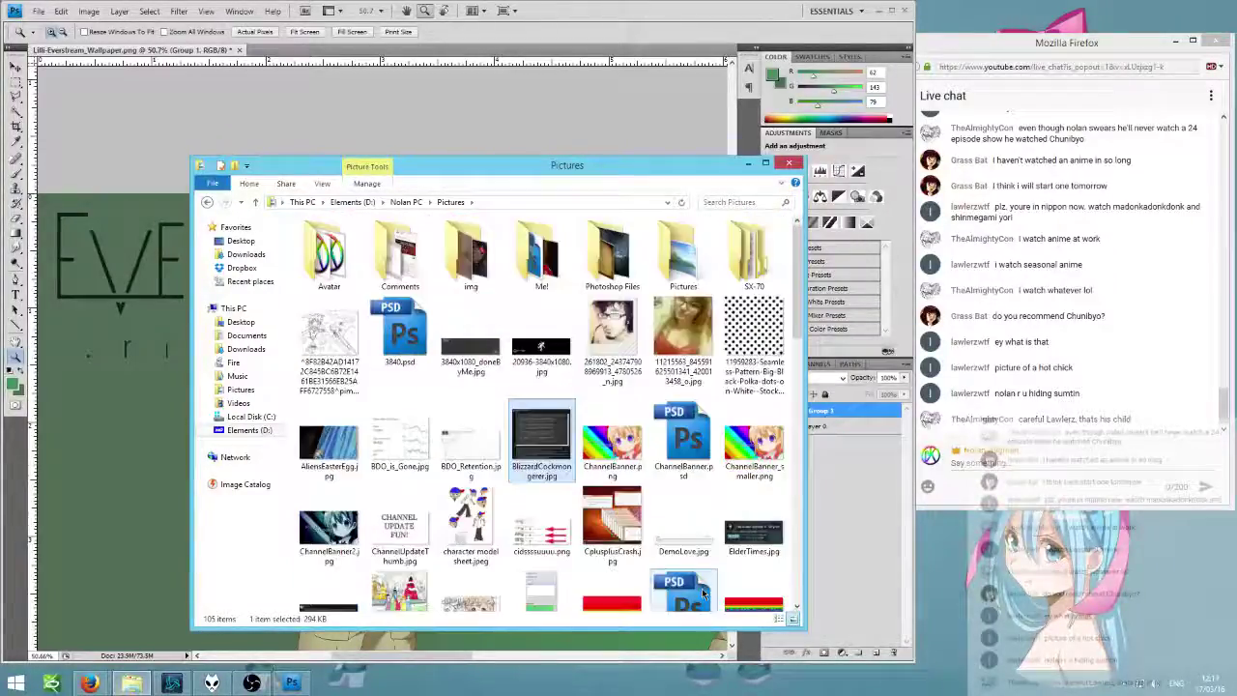
- Check the creation date and image dimensions of the woman's portrait JPG in the Pictures folder
{"action": "right_click", "coordinate": [677, 340]}
{"action": "left_click", "coordinate": [698, 664]}
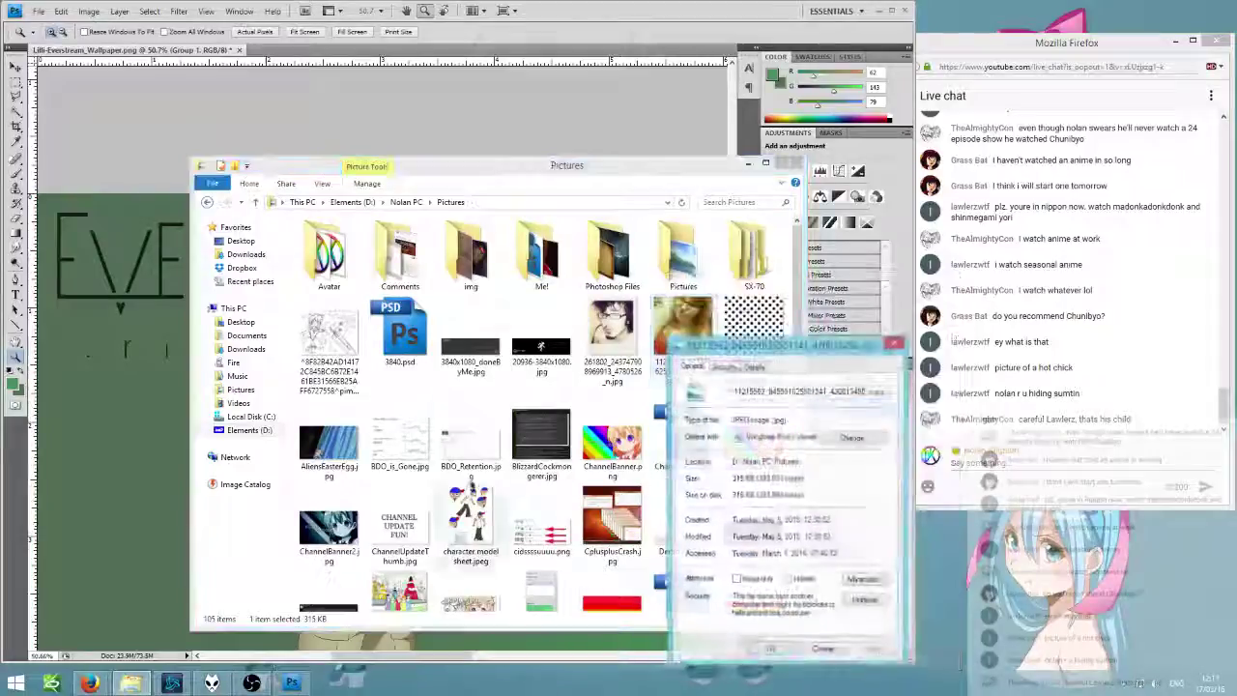
{"action": "left_click", "coordinate": [754, 367]}
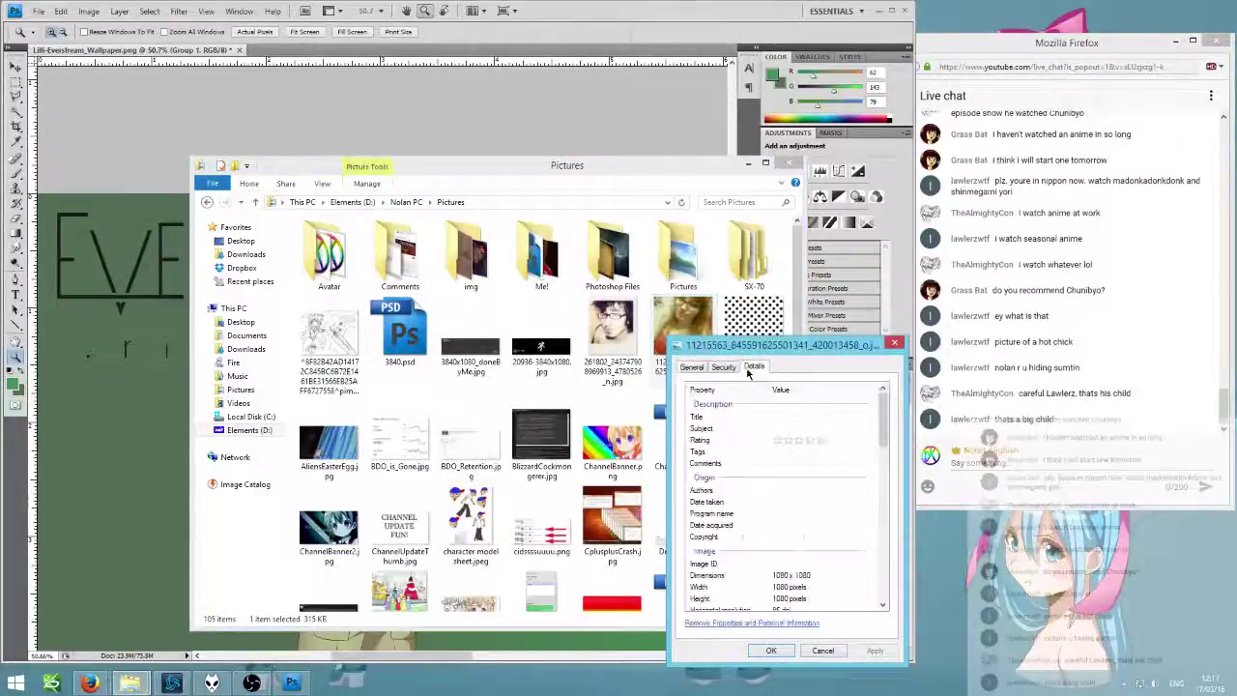
{"action": "left_click", "coordinate": [692, 366]}
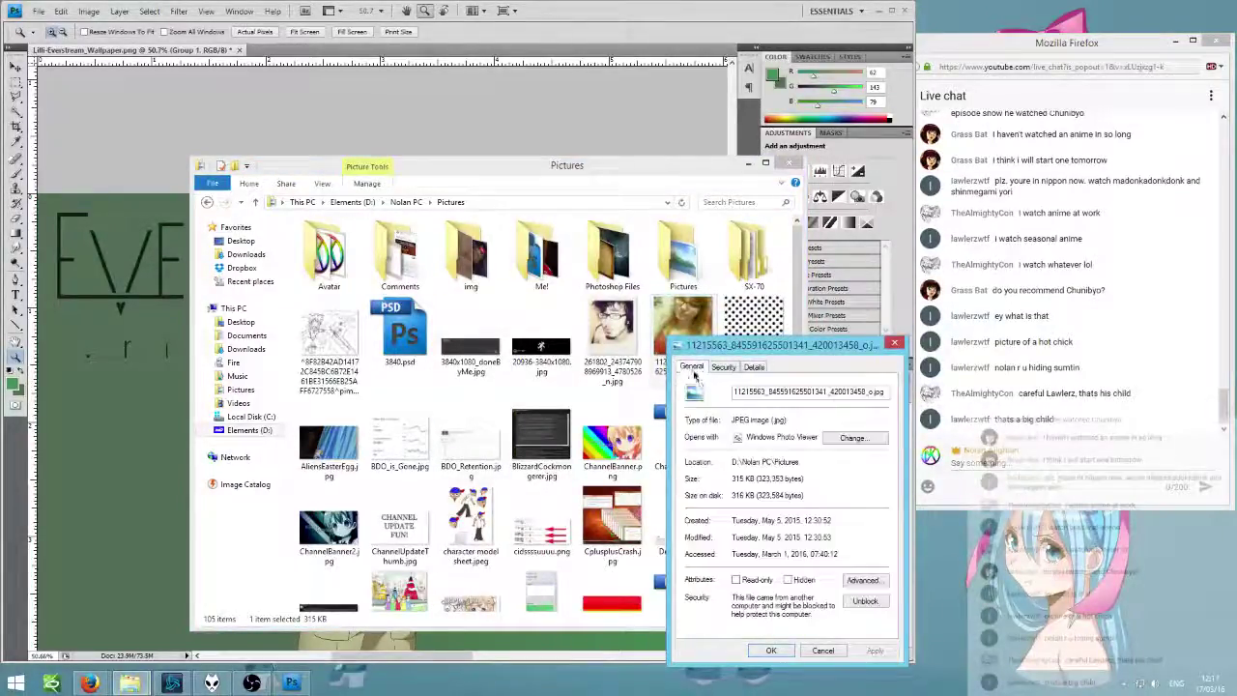
{"action": "left_click_drag", "start_coordinate": [733, 521], "coordinate": [831, 522]}
{"action": "left_click", "coordinate": [735, 522]}
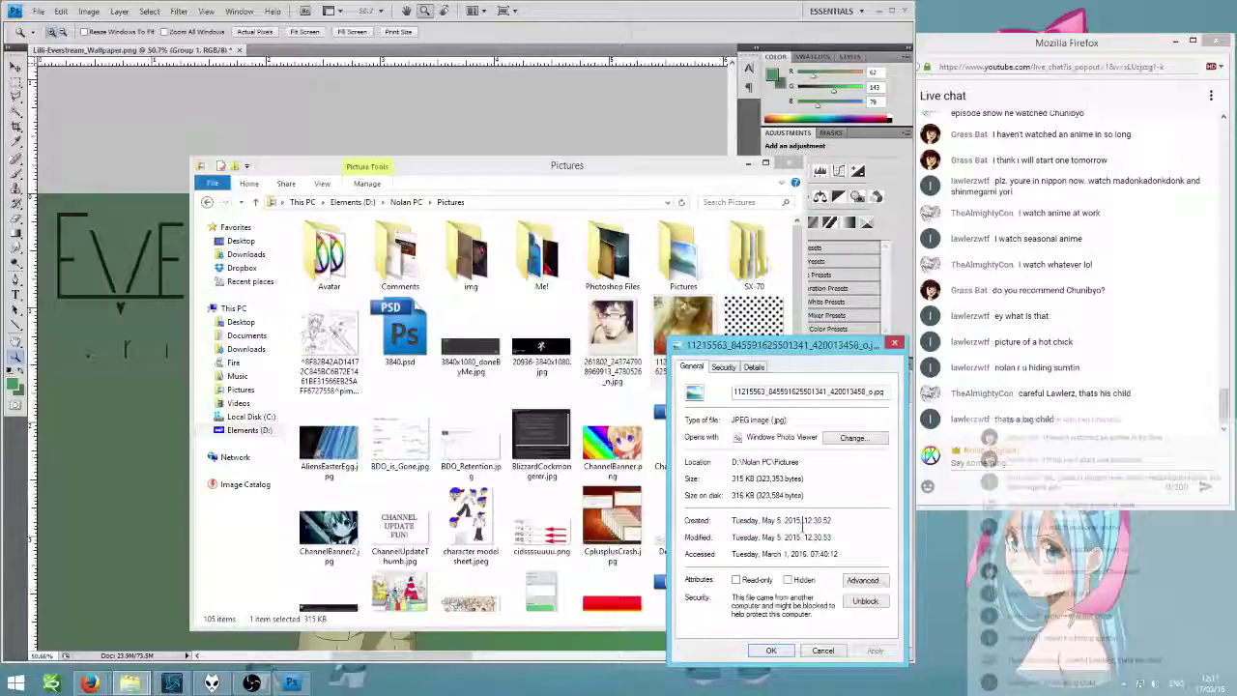
{"action": "left_click", "coordinate": [754, 367]}
{"action": "scroll", "coordinate": [761, 503], "scroll_direction": "down", "scroll_amount": 3}
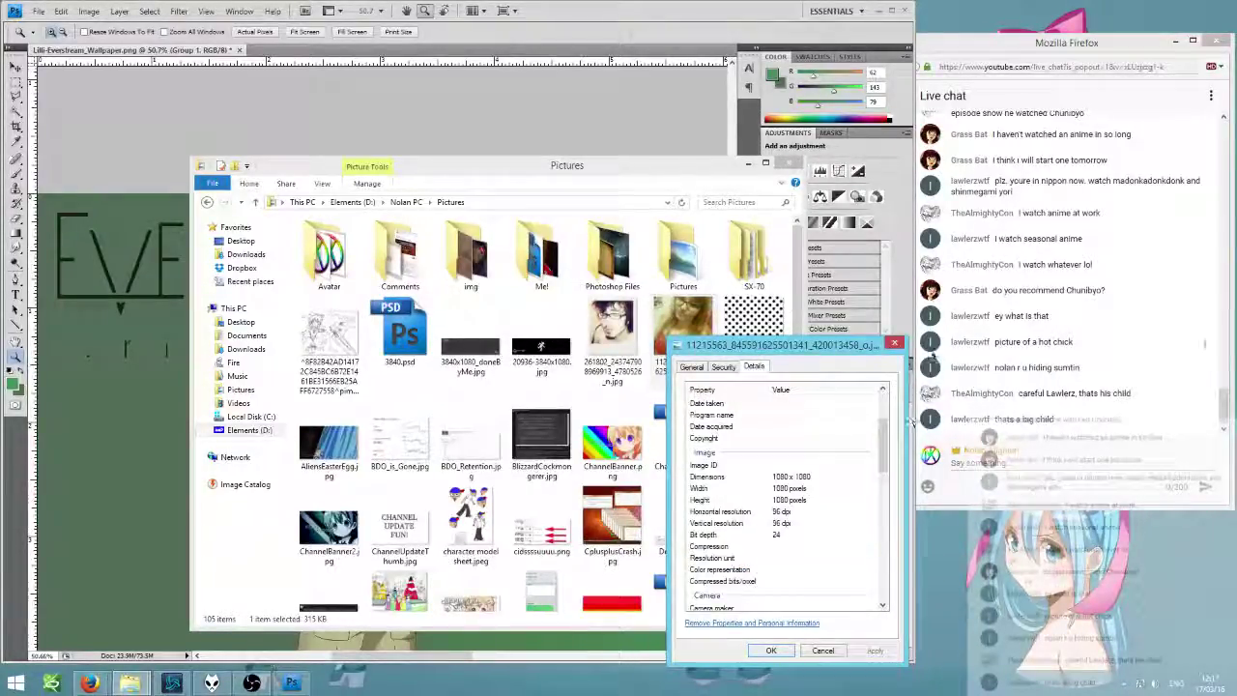
{"action": "key", "text": "Escape"}
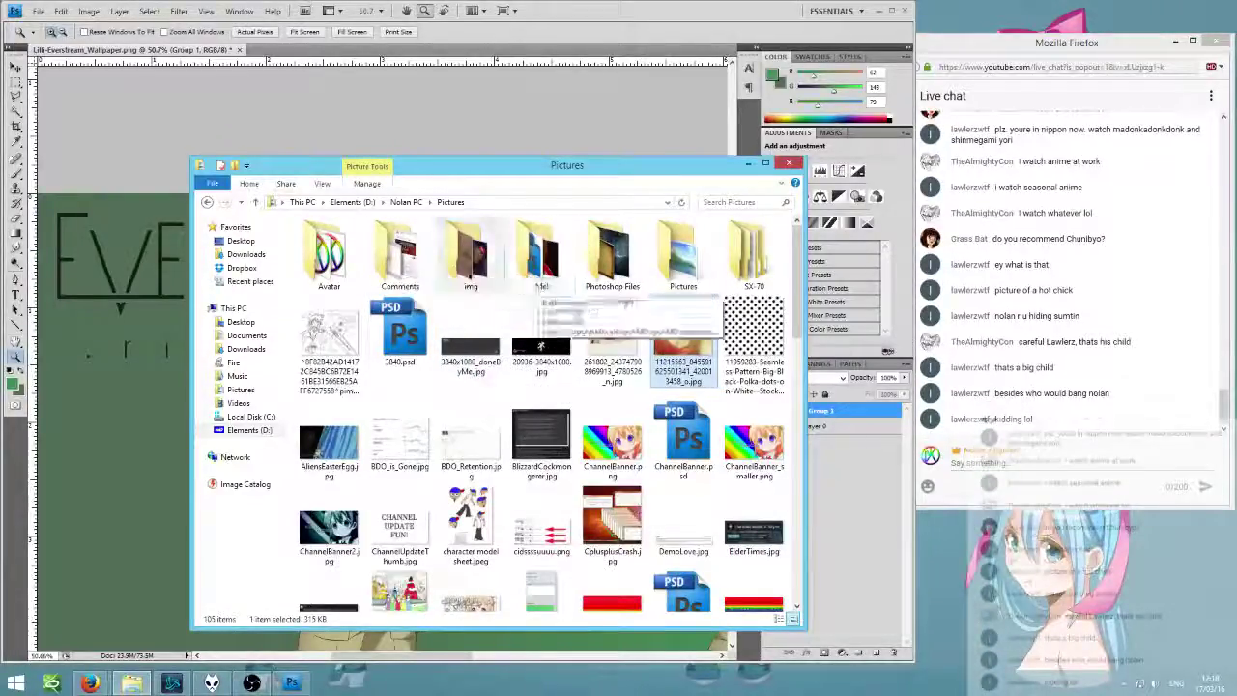
- Open the Photoshop Files folder and view its images from PlayedLikeaFiddle.jpg through TheMasterChef.jpg in Windows Photo Viewer
{"action": "double_click", "coordinate": [599, 253]}
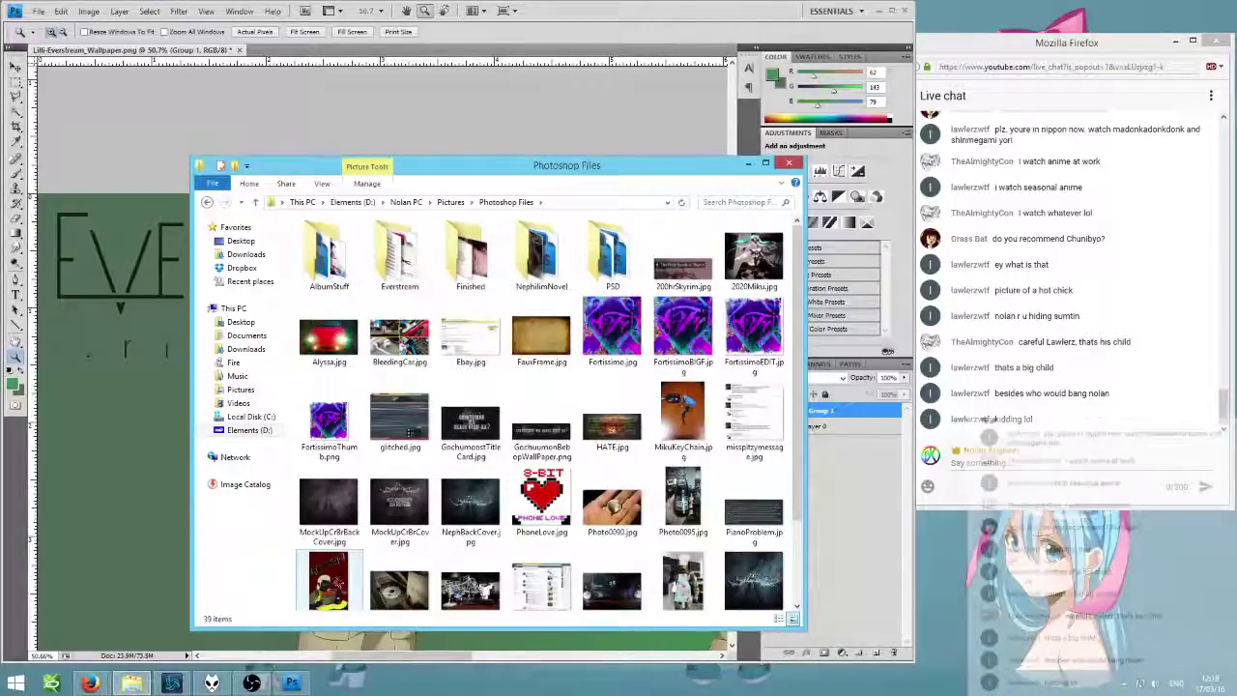
{"action": "left_click", "coordinate": [343, 584]}
{"action": "double_click", "coordinate": [343, 585]}
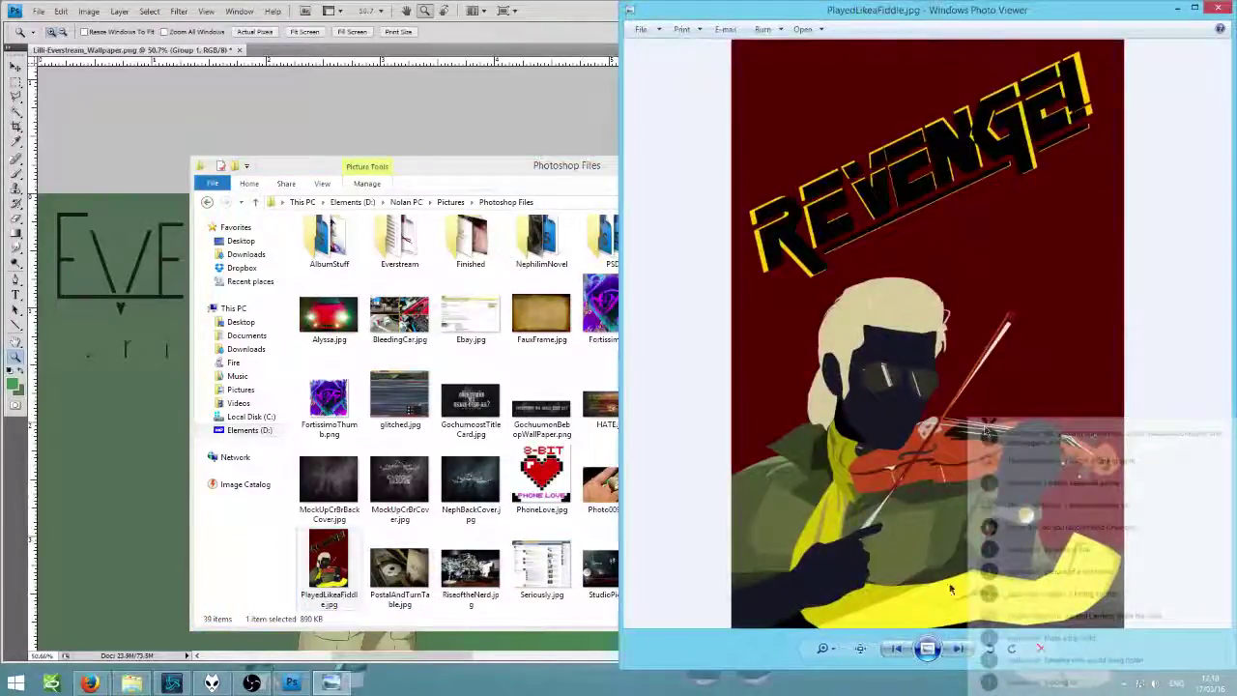
{"action": "left_click", "coordinate": [951, 652]}
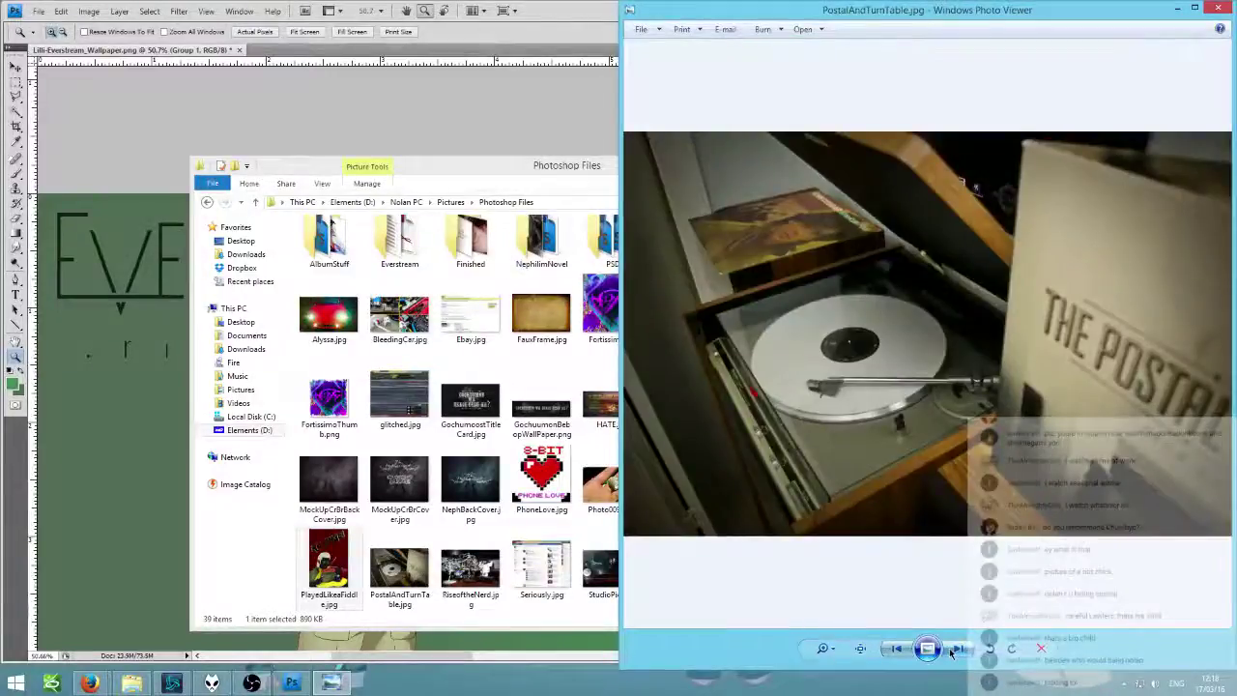
{"action": "left_click", "coordinate": [952, 652]}
{"action": "left_click", "coordinate": [952, 652]}
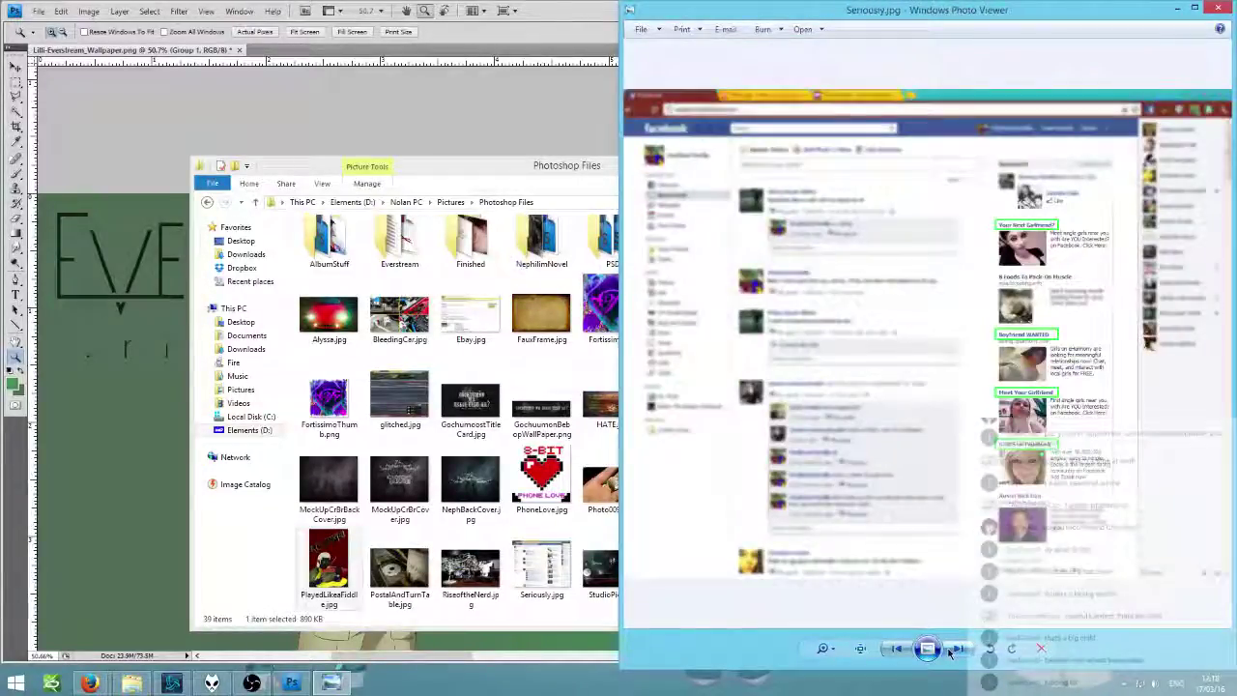
{"action": "left_click", "coordinate": [952, 652]}
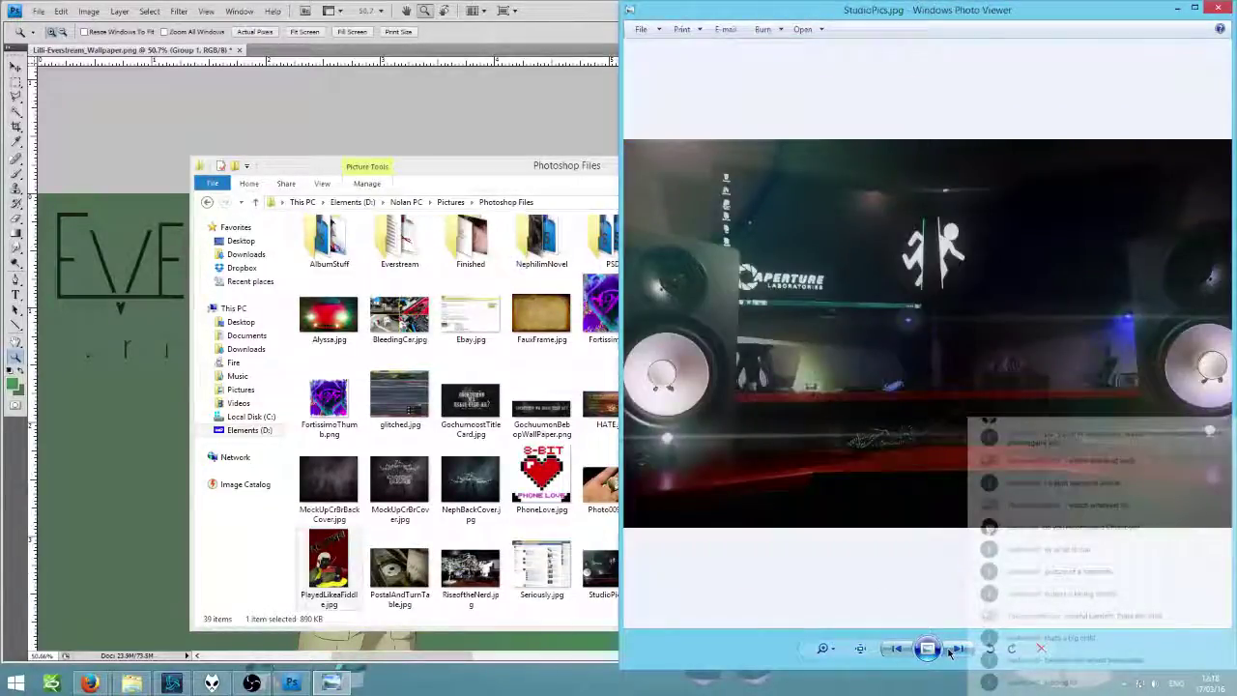
{"action": "left_click", "coordinate": [952, 652]}
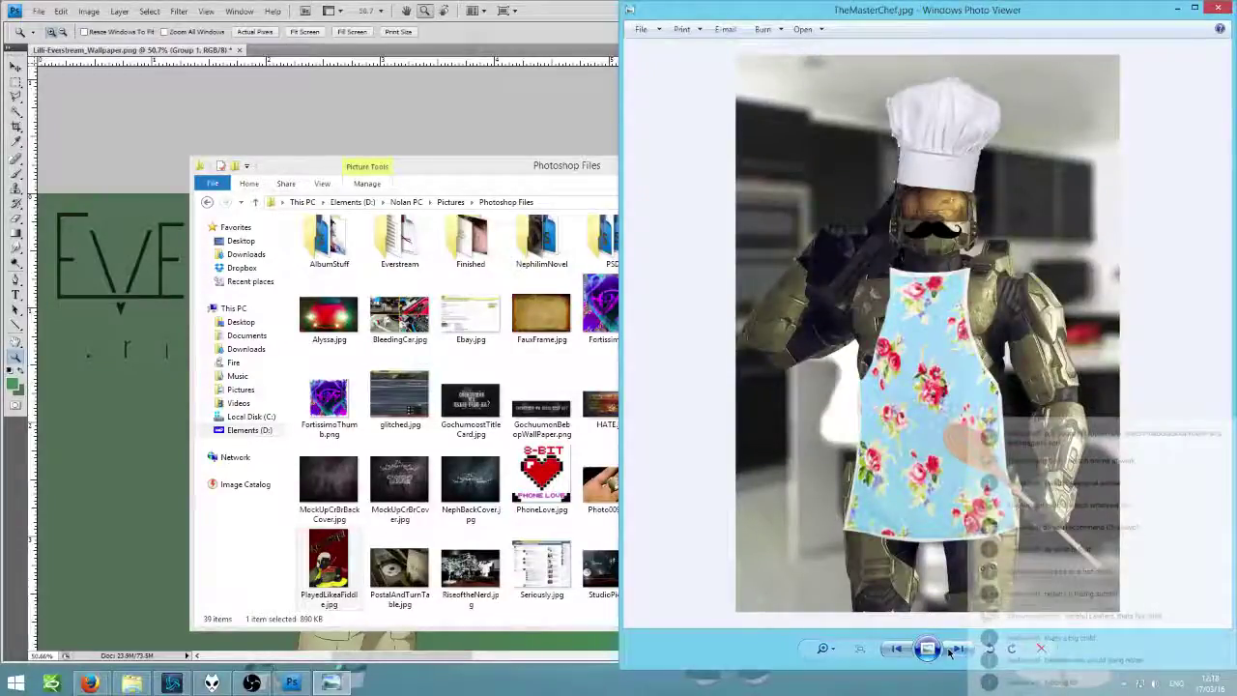
{"action": "left_click", "coordinate": [1216, 10]}
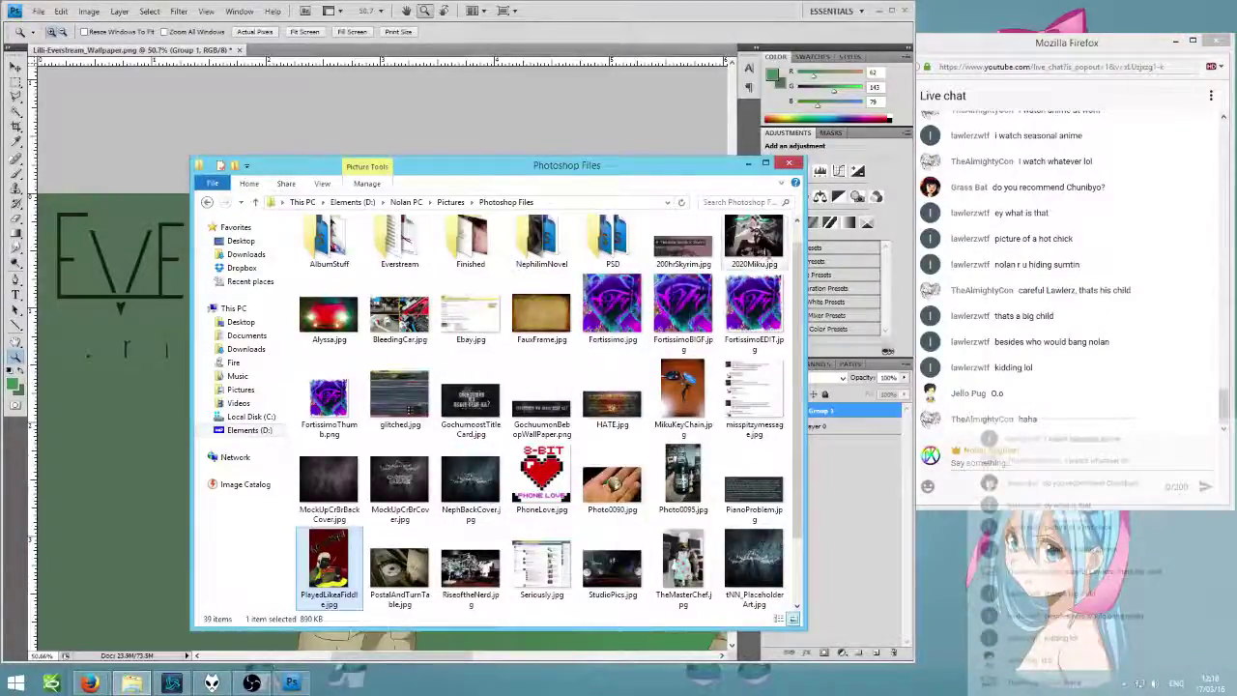
{"action": "scroll", "coordinate": [688, 451], "scroll_direction": "down", "scroll_amount": 1}
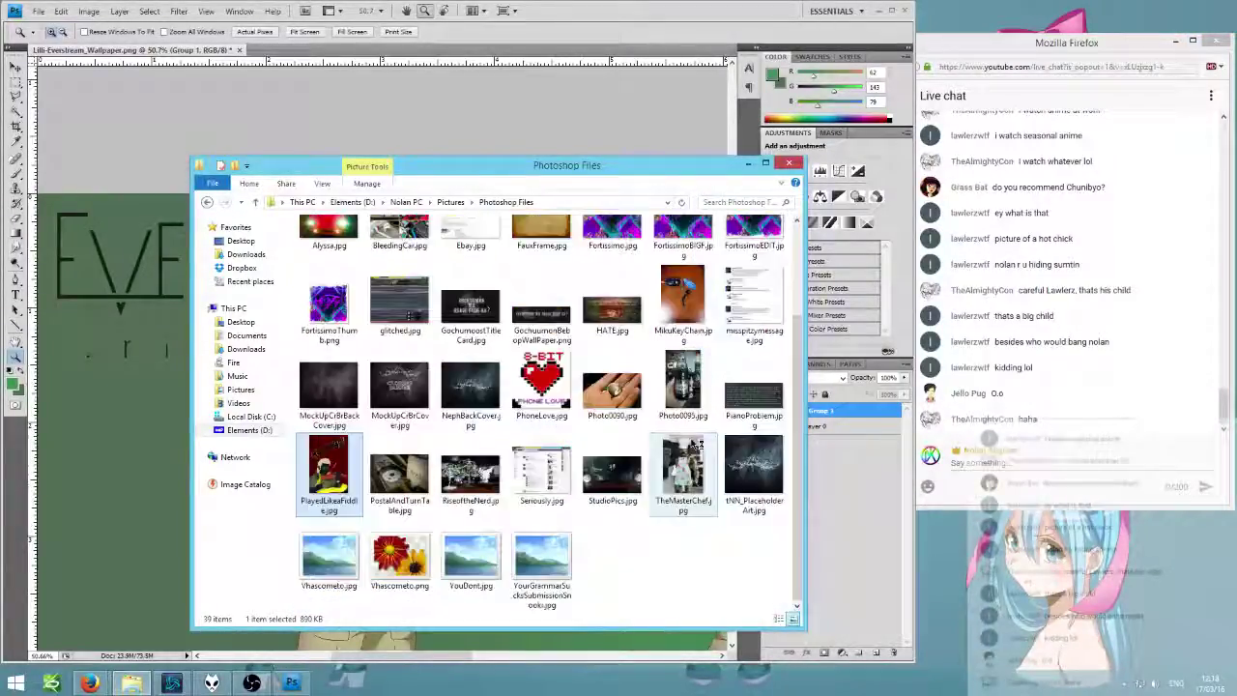
{"action": "scroll", "coordinate": [688, 451], "scroll_direction": "up", "scroll_amount": 3}
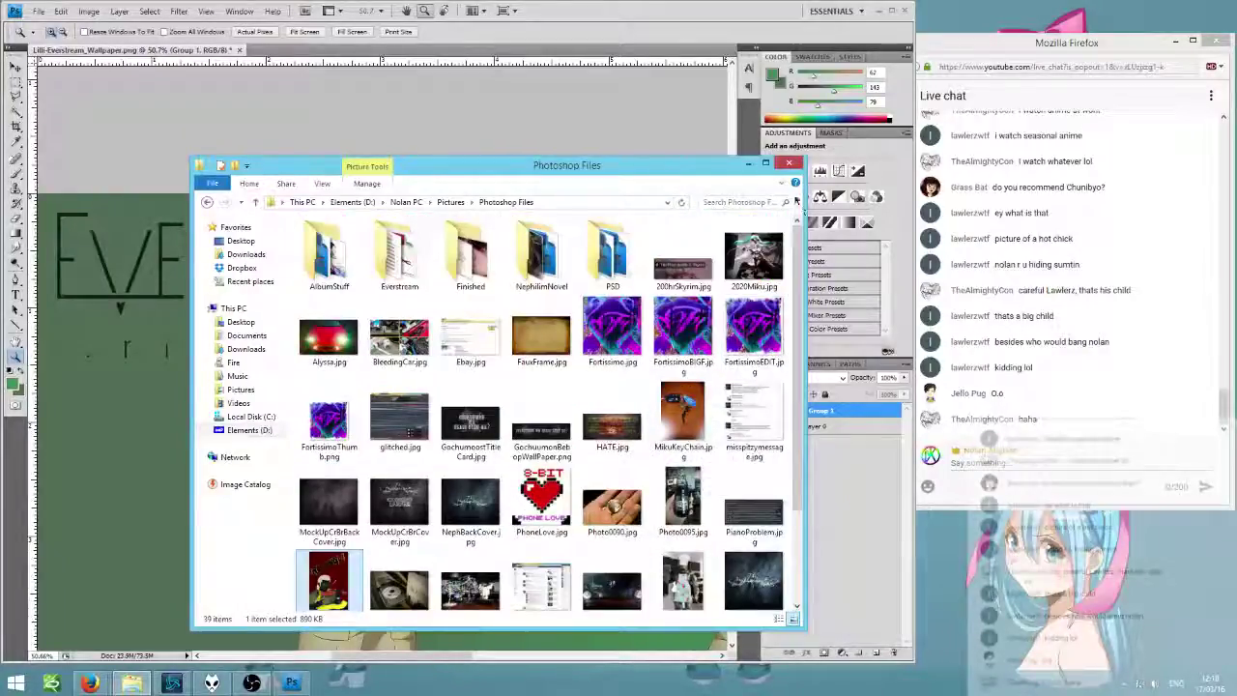
- Switch to Photoshop and examine the boy wallpaper at 33.3% zoom with the title and full figure in view
{"action": "left_click_drag", "start_coordinate": [121, 242], "coordinate": [203, 375]}
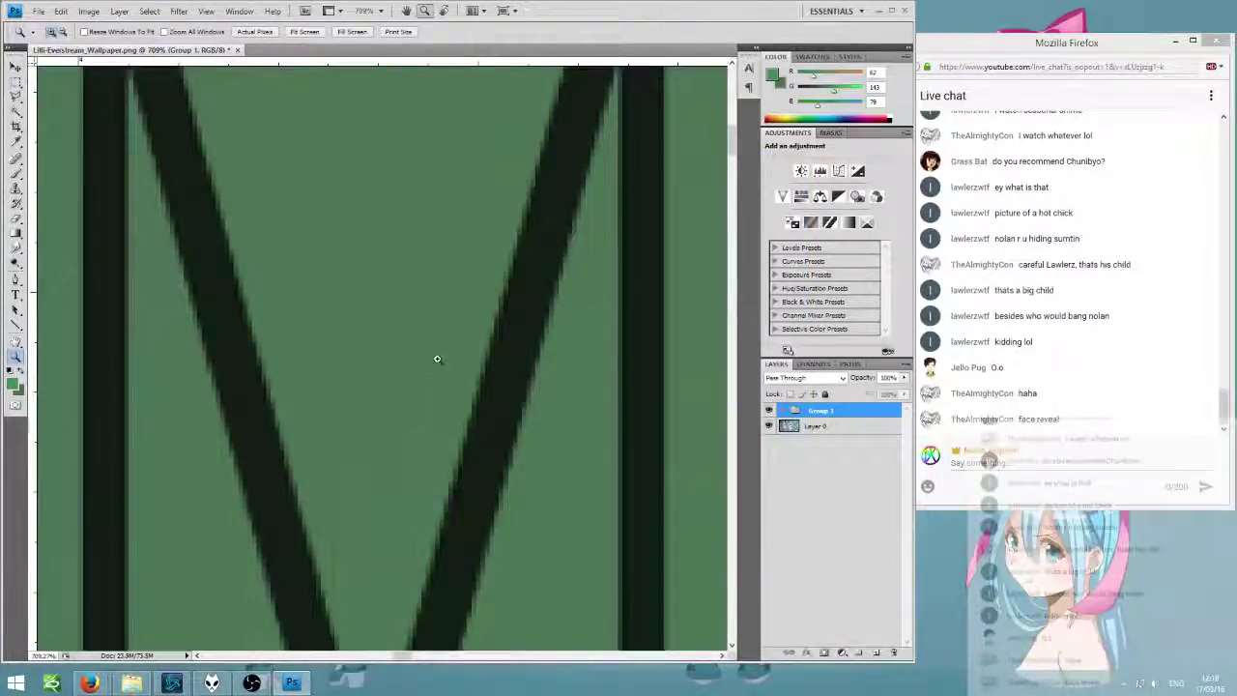
{"action": "left_click", "coordinate": [636, 554], "text": "alt"}
{"action": "left_click", "coordinate": [605, 520], "text": "alt"}
{"action": "left_click", "coordinate": [605, 520], "text": "alt"}
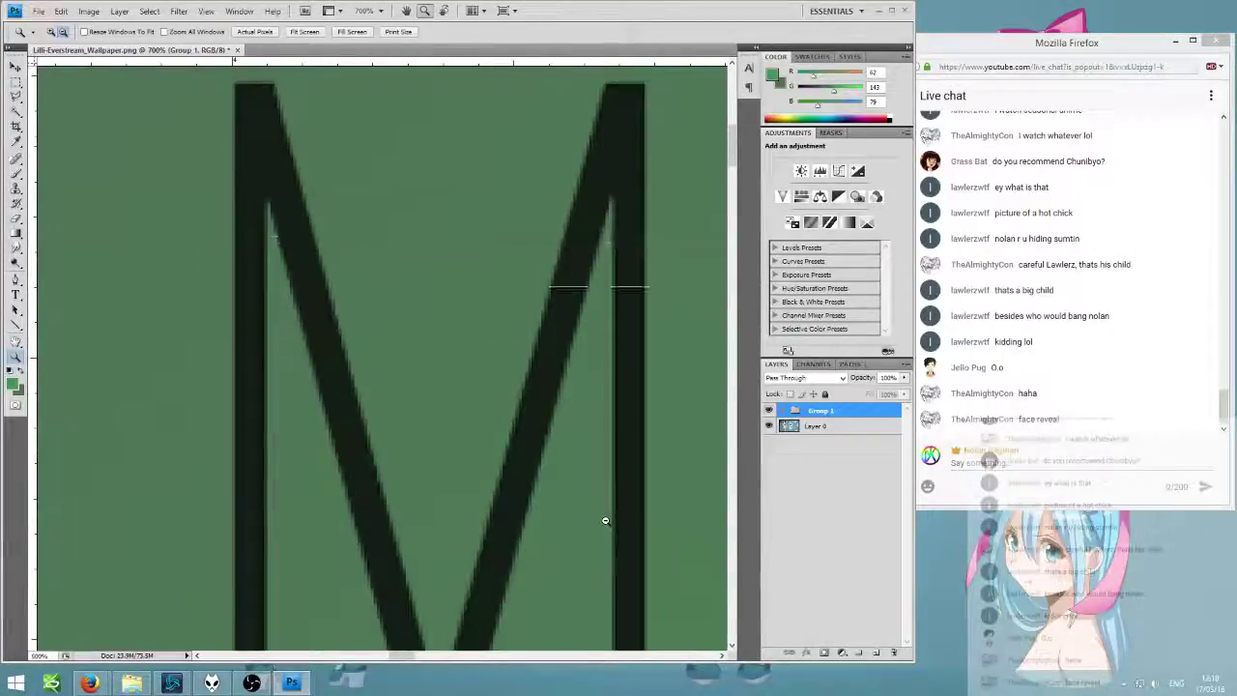
{"action": "left_click", "coordinate": [605, 522], "text": "alt"}
{"action": "left_click", "coordinate": [604, 520], "text": "alt"}
{"action": "left_click", "coordinate": [601, 518], "text": "alt"}
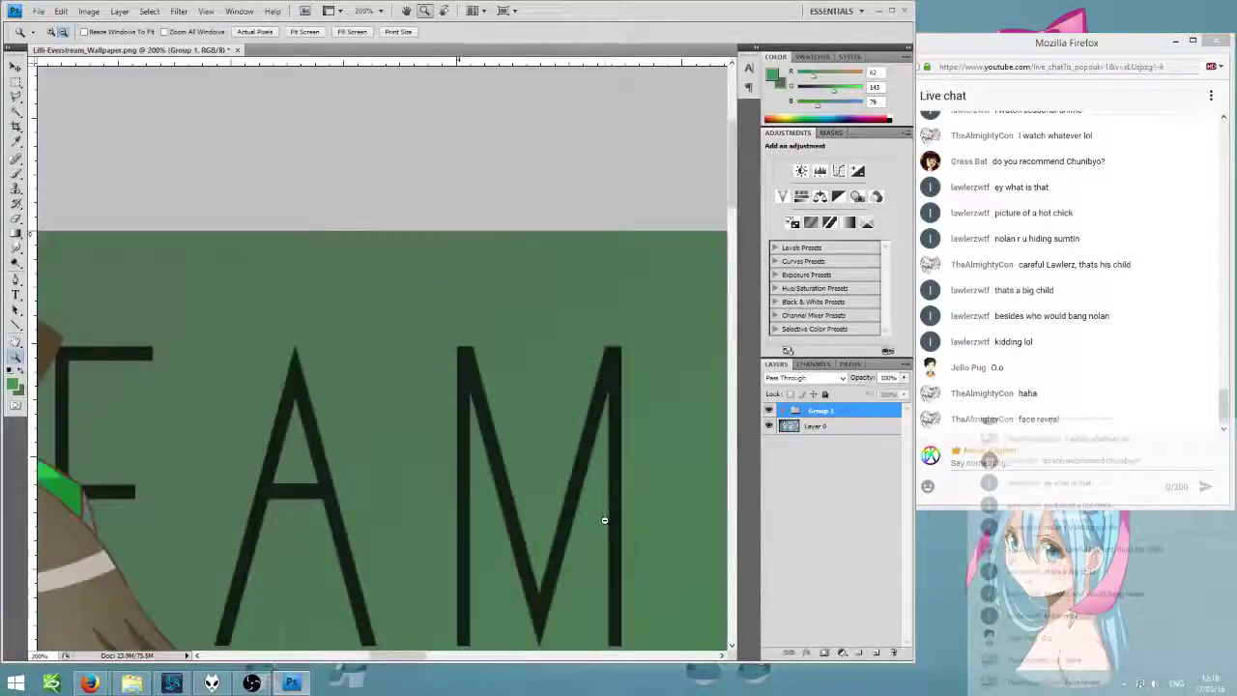
{"action": "left_click", "coordinate": [579, 503], "text": "alt"}
{"action": "left_click", "coordinate": [566, 492], "text": "alt"}
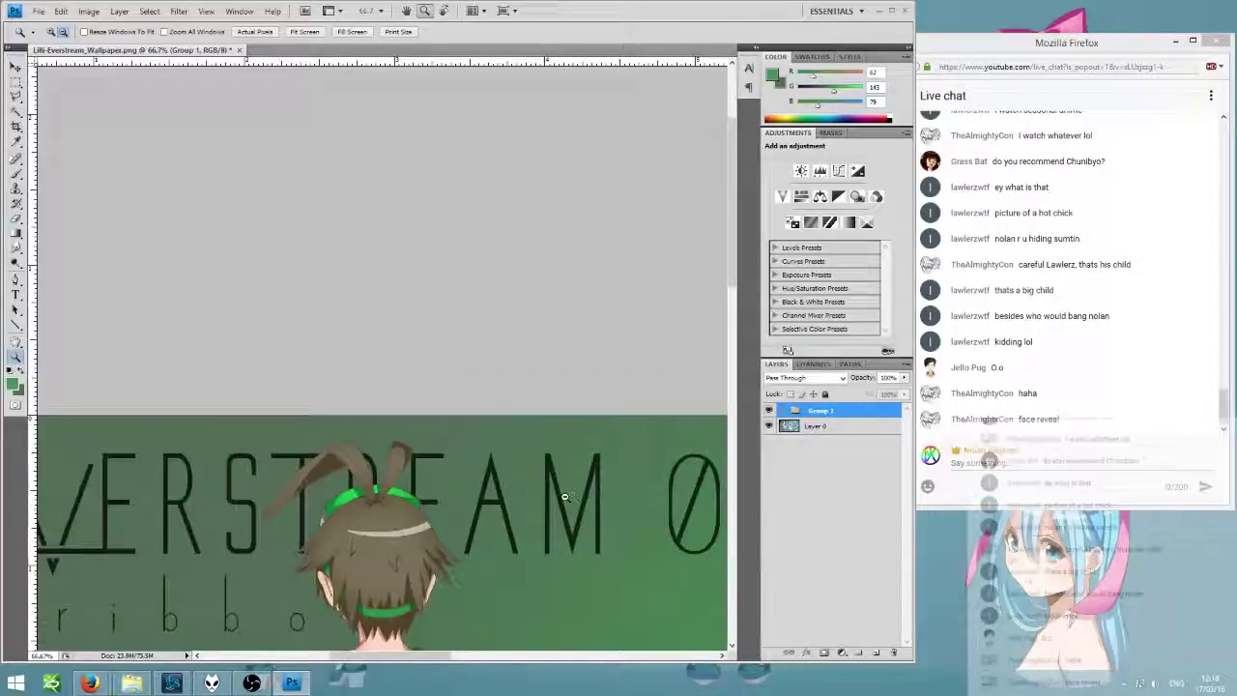
{"action": "left_click", "coordinate": [566, 495], "text": "alt"}
{"action": "left_click", "coordinate": [564, 497], "text": "alt"}
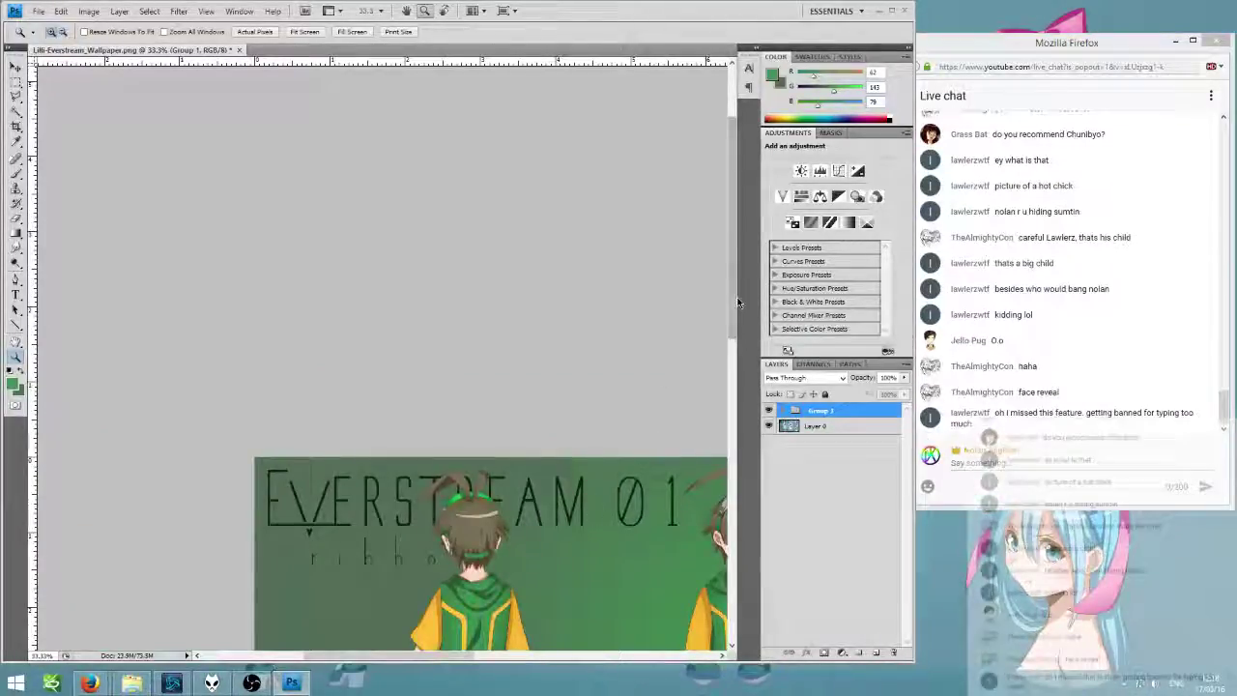
{"action": "scroll", "coordinate": [642, 460], "scroll_direction": "down", "scroll_amount": 5}
{"action": "scroll", "coordinate": [725, 411], "scroll_direction": "down", "scroll_amount": 3}
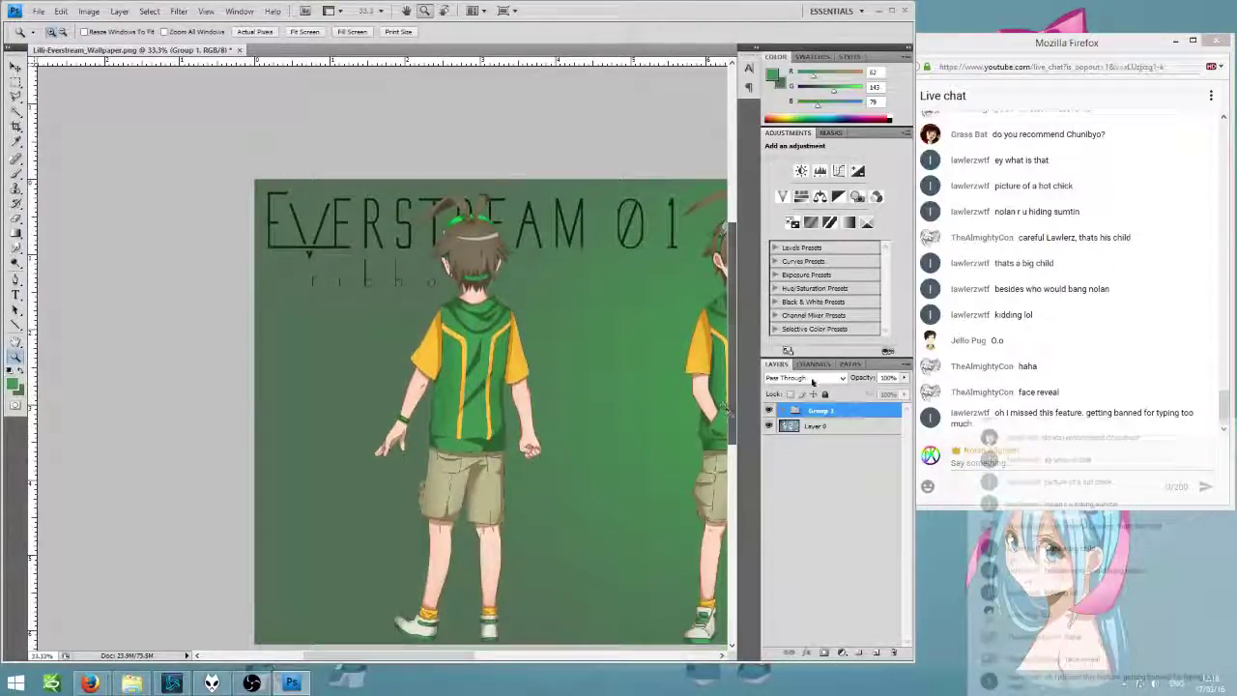
- Open the live chat's options and switch to the Firefox window with the YouTube Video Manager
{"action": "left_click", "coordinate": [1210, 95]}
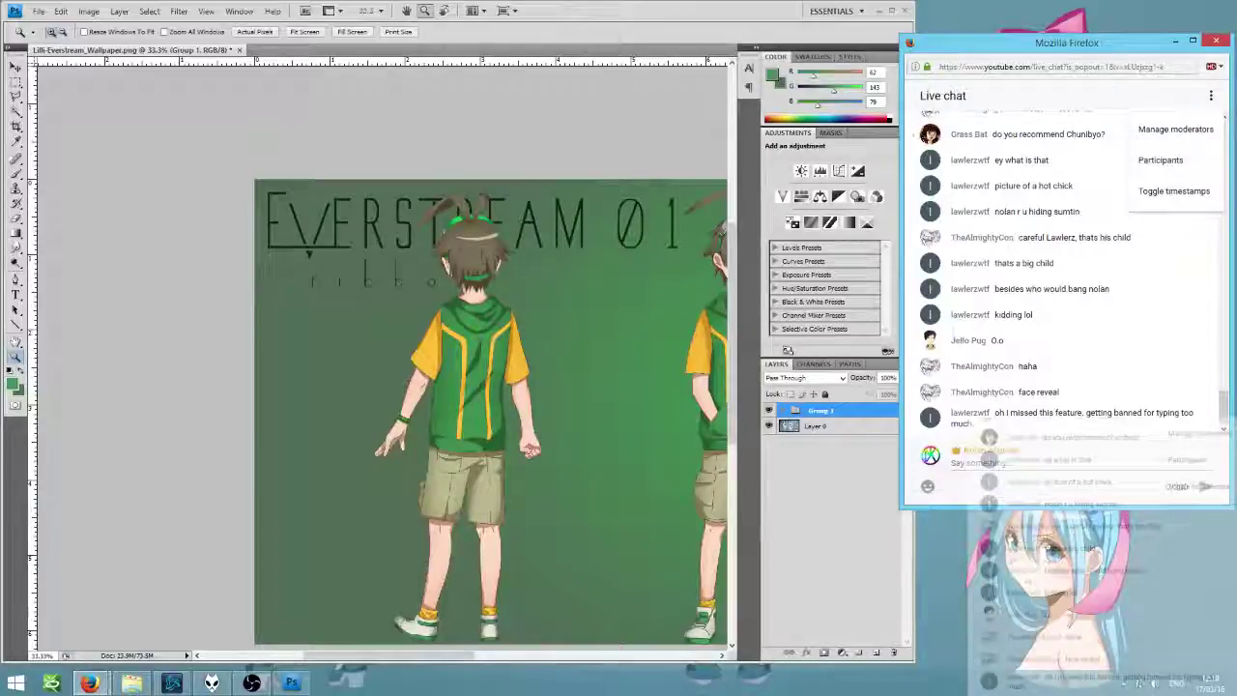
{"action": "mouse_move", "coordinate": [89, 683]}
{"action": "left_click", "coordinate": [232, 609]}
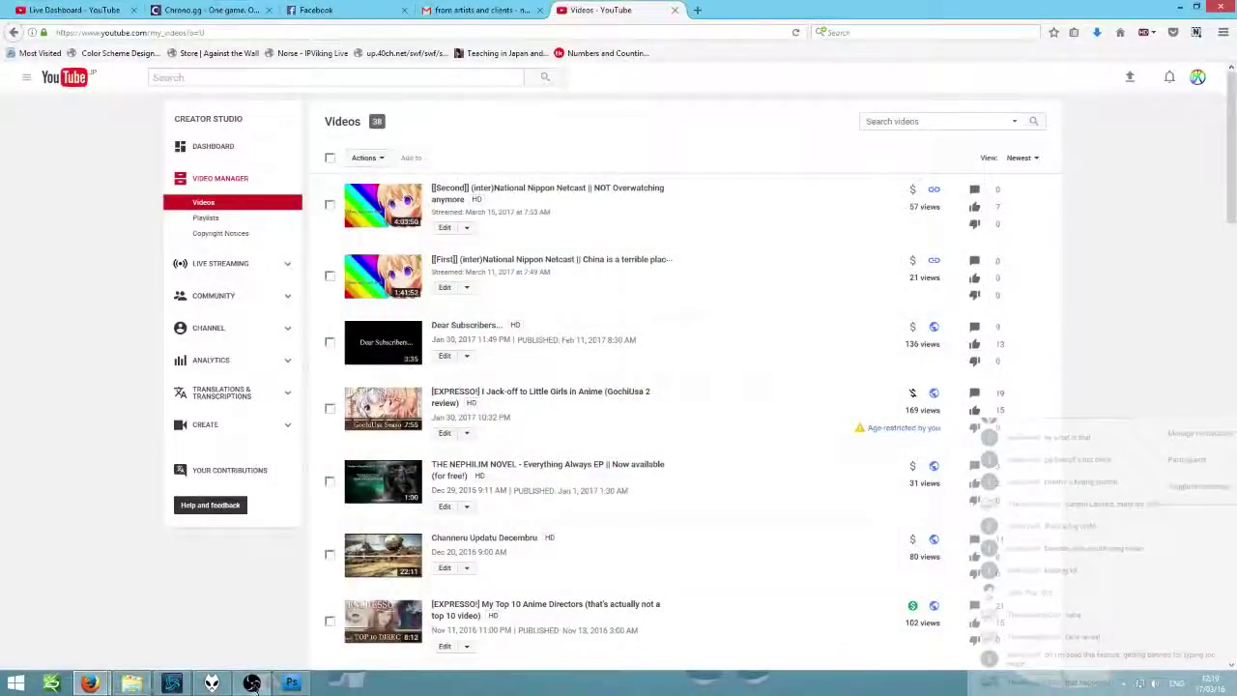
- Switch to Open Broadcaster Software, toggle the Window Capture source and turn off the Monitor Capture source
{"action": "left_click", "coordinate": [252, 684]}
{"action": "left_click", "coordinate": [380, 501]}
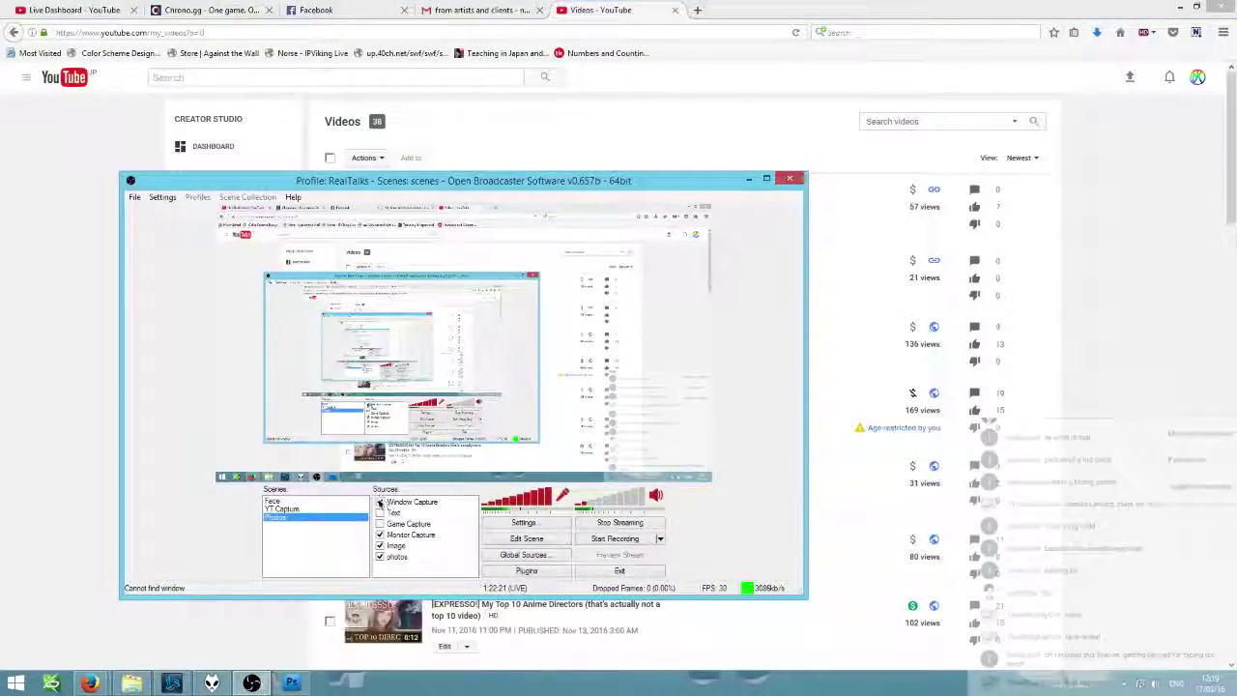
{"action": "left_click", "coordinate": [380, 532]}
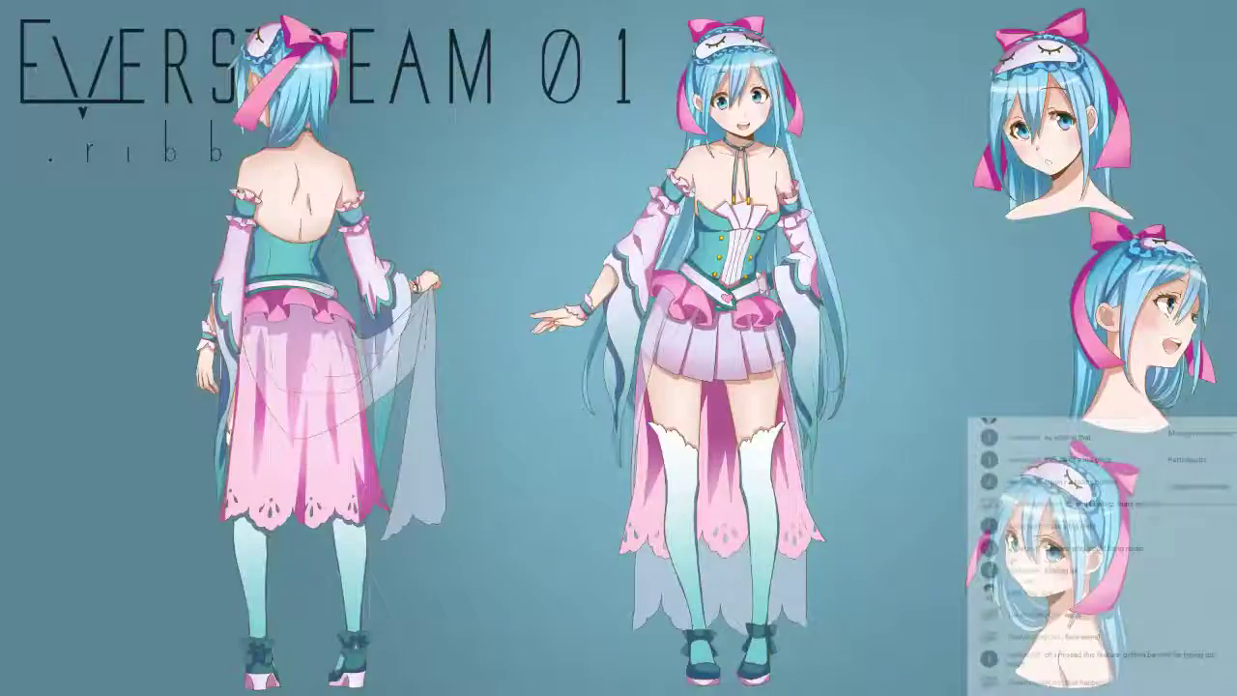